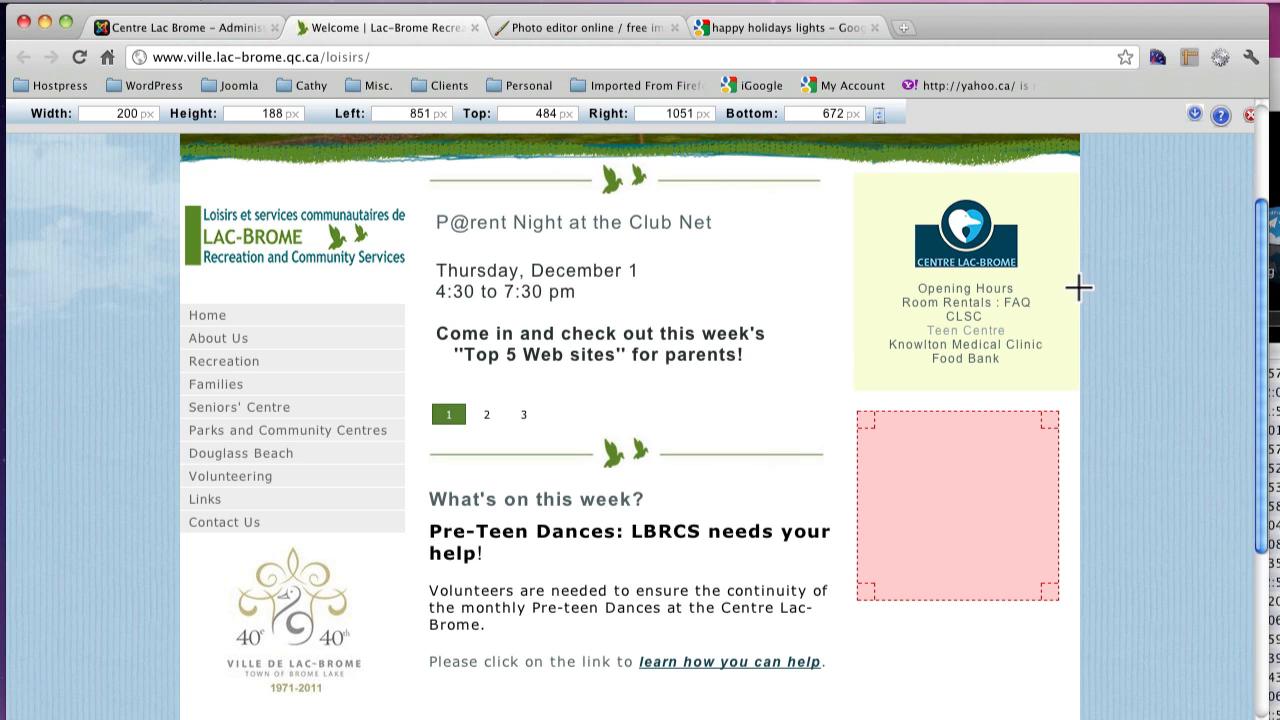
- Measure the empty sidebar space below the yellow Centre Lac-Brome box with the page ruler
click(1189, 57)
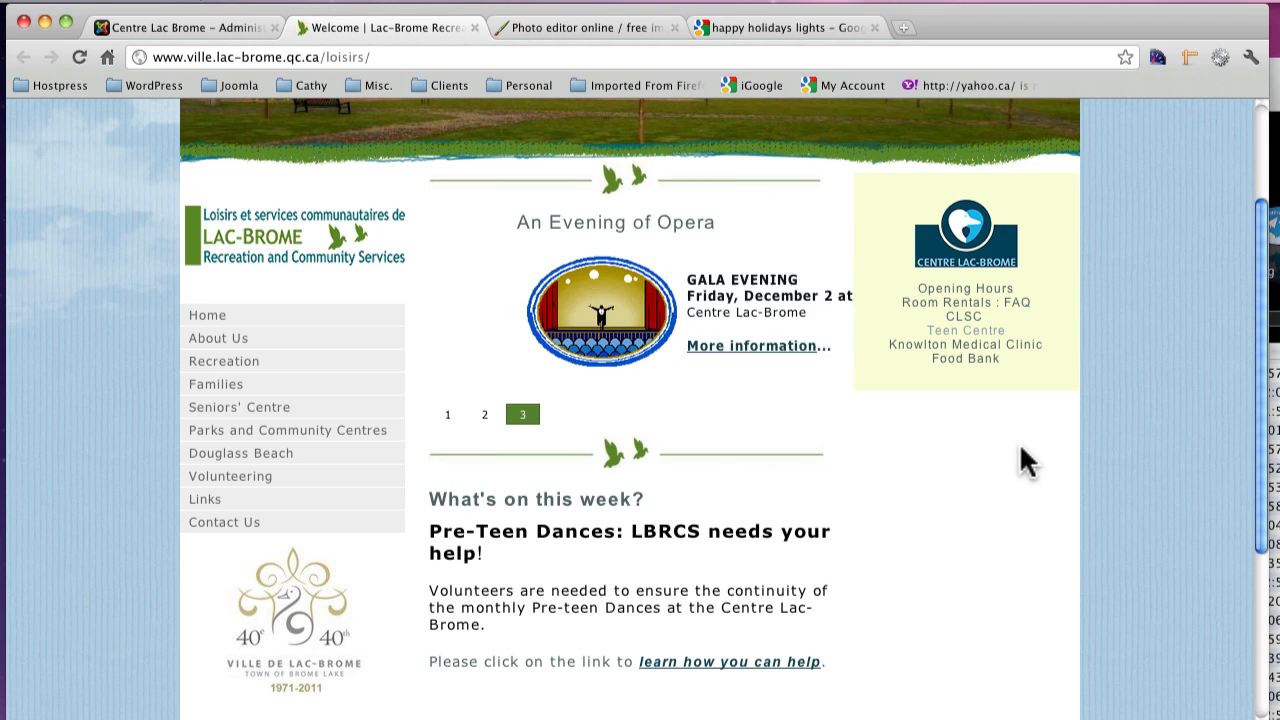
click(1189, 57)
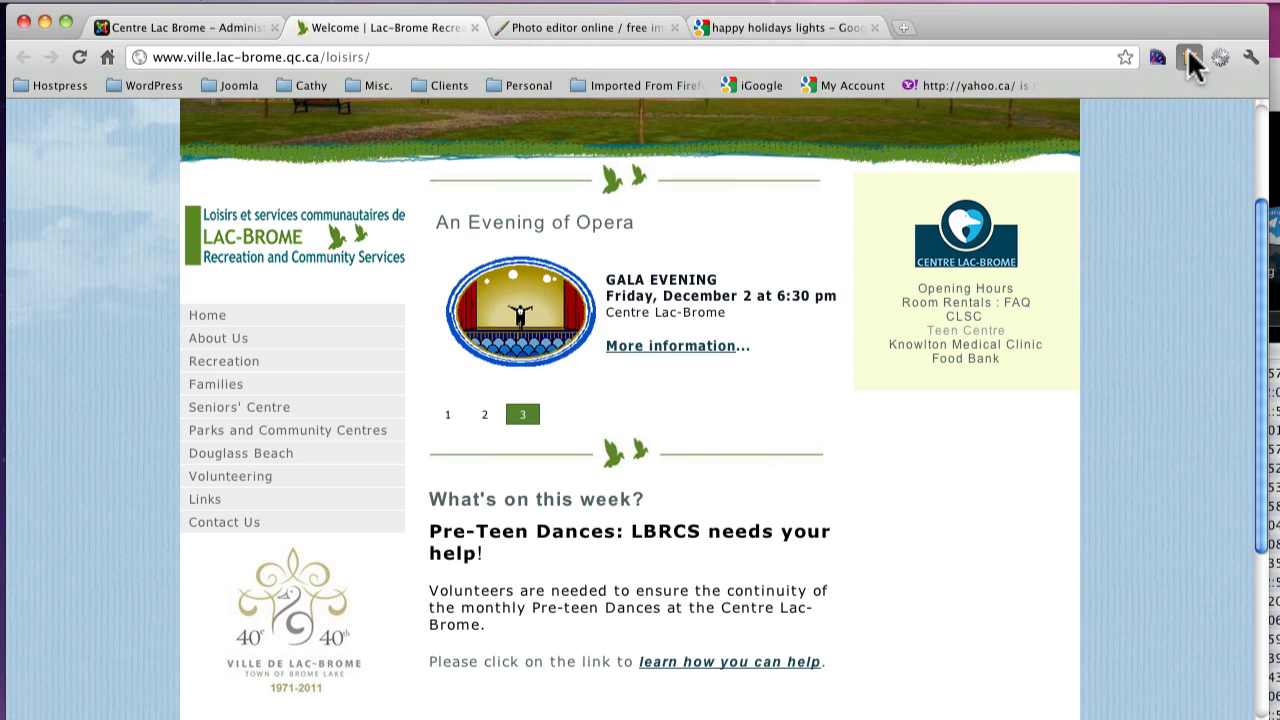
drag(861, 403, 1066, 579)
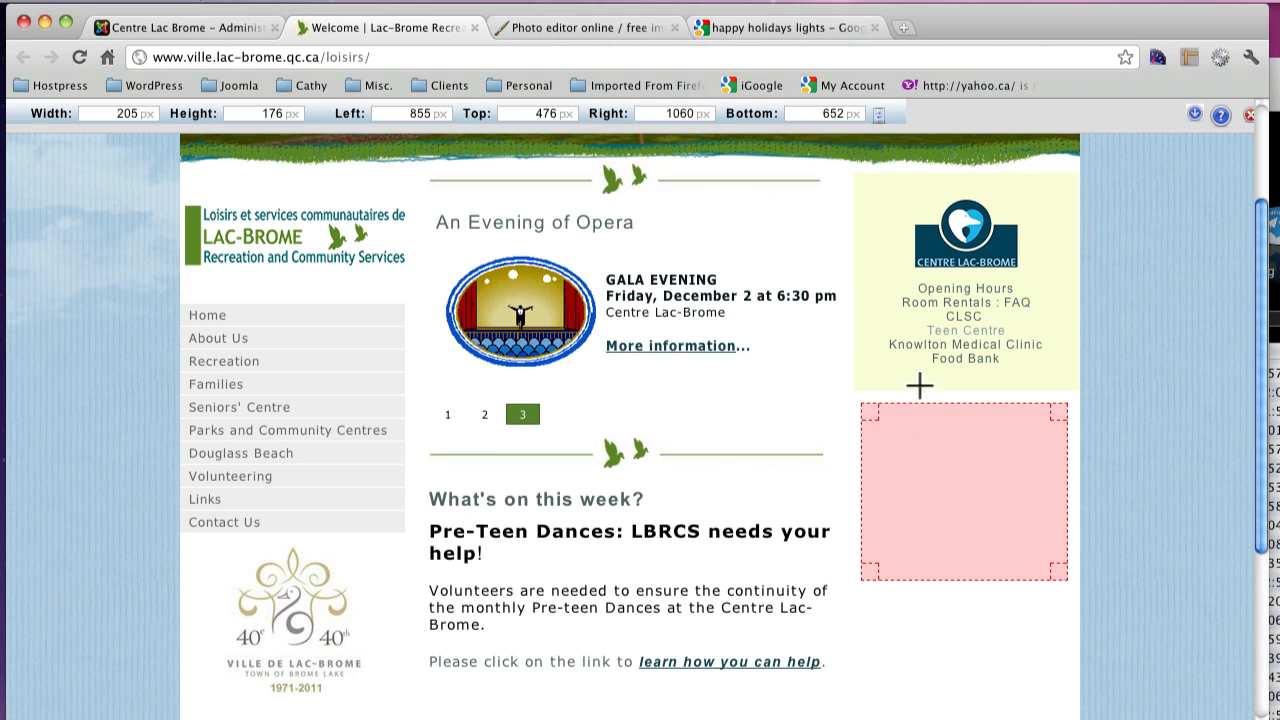
click(1189, 57)
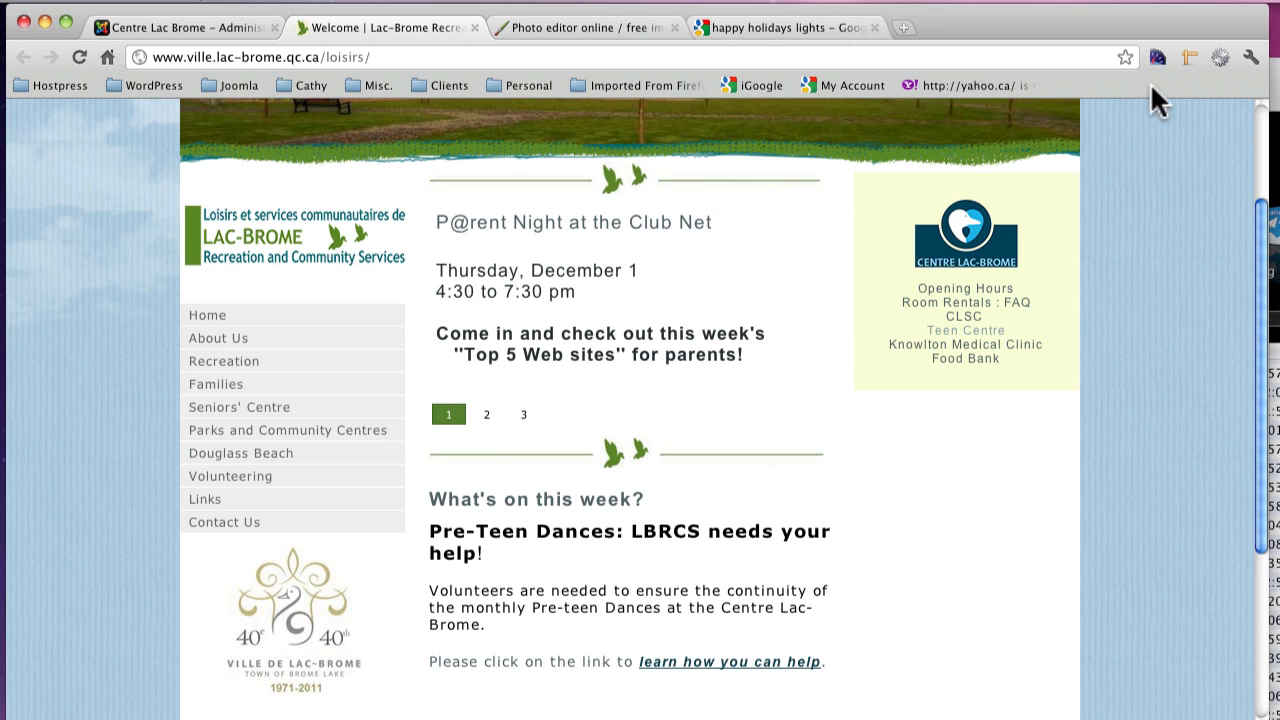
click(1189, 57)
drag(877, 421, 1066, 590)
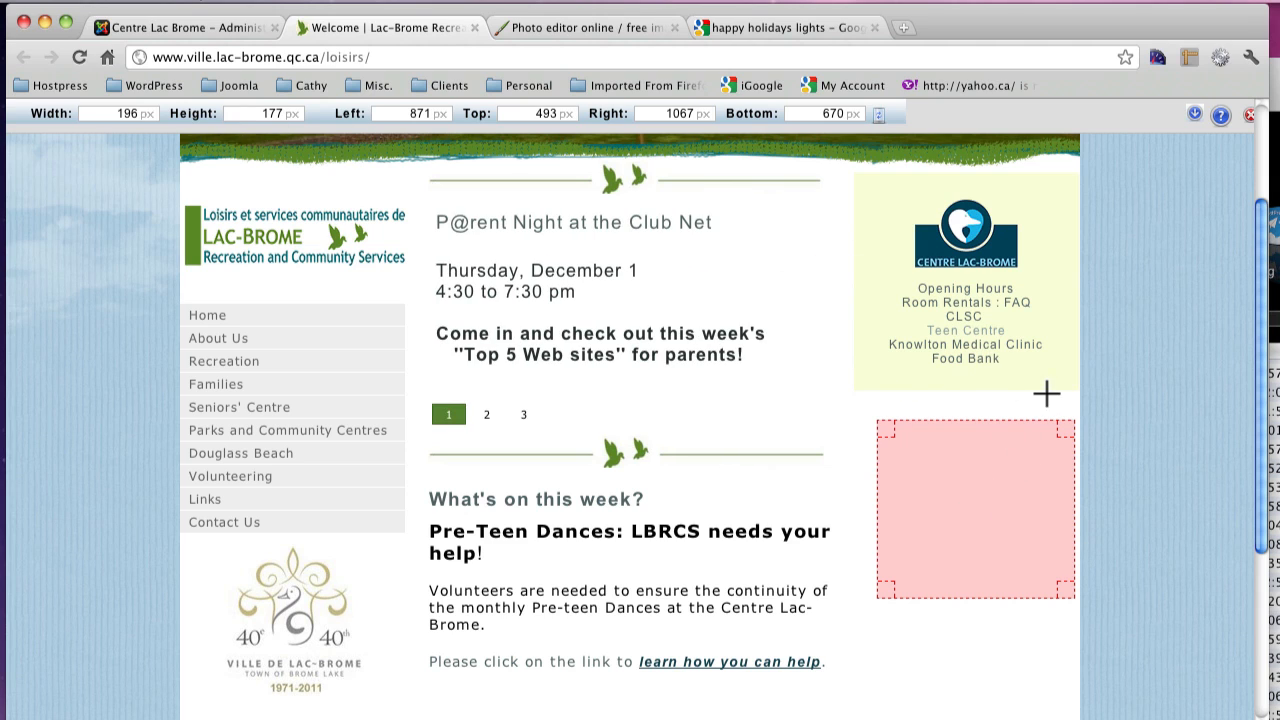
- Switch to Pixlr, go to the pixlr.com home page and launch the Pixlr Editor from there
click(531, 27)
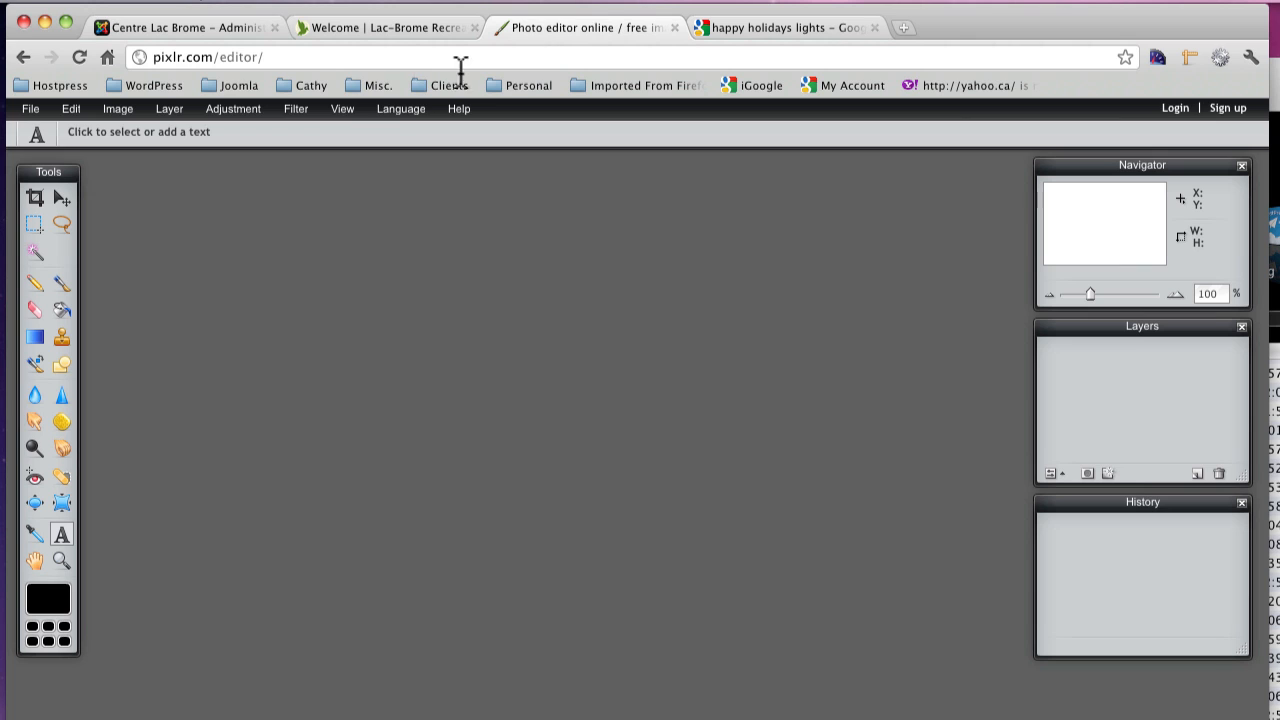
drag(287, 52, 241, 56)
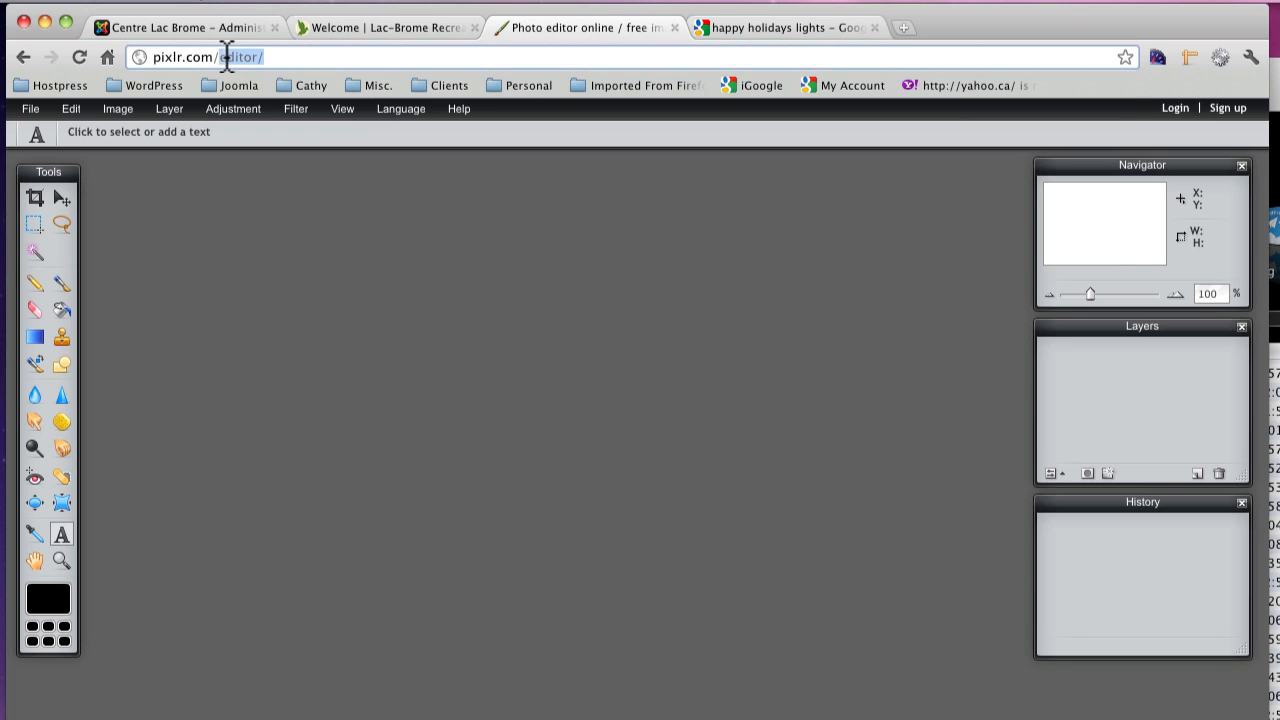
key(BackSpace)
key(Return)
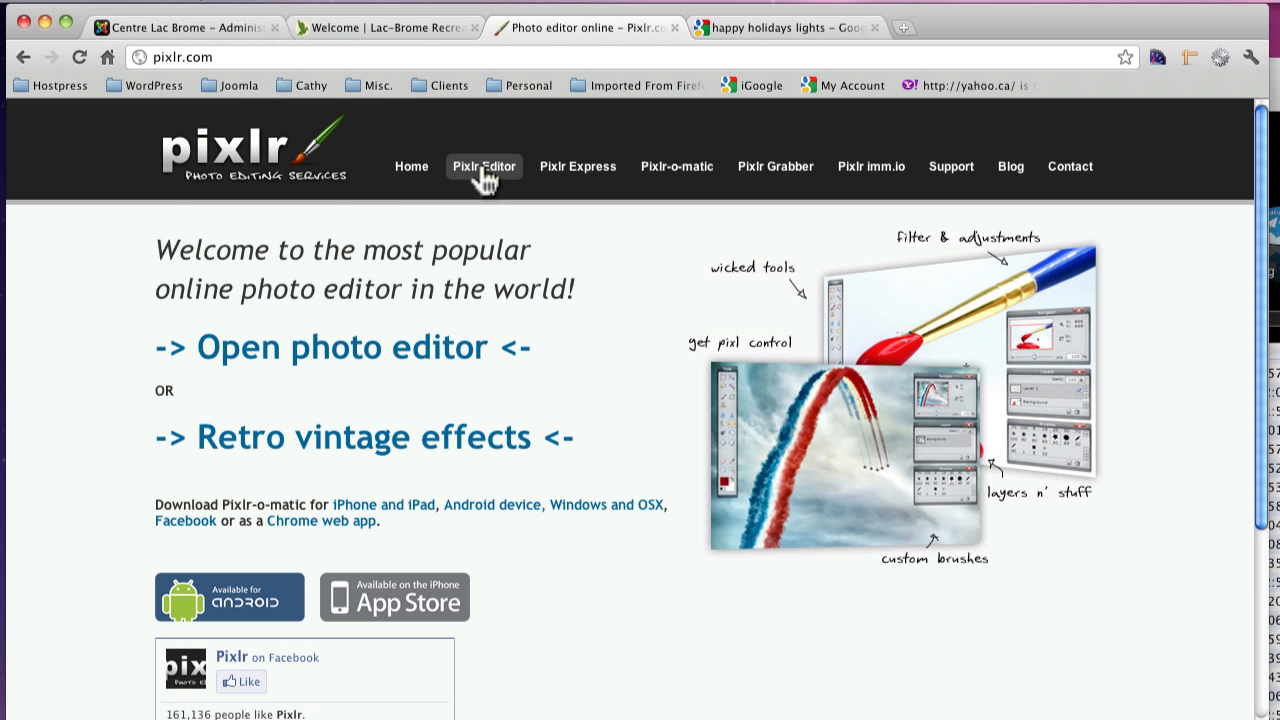
click(483, 170)
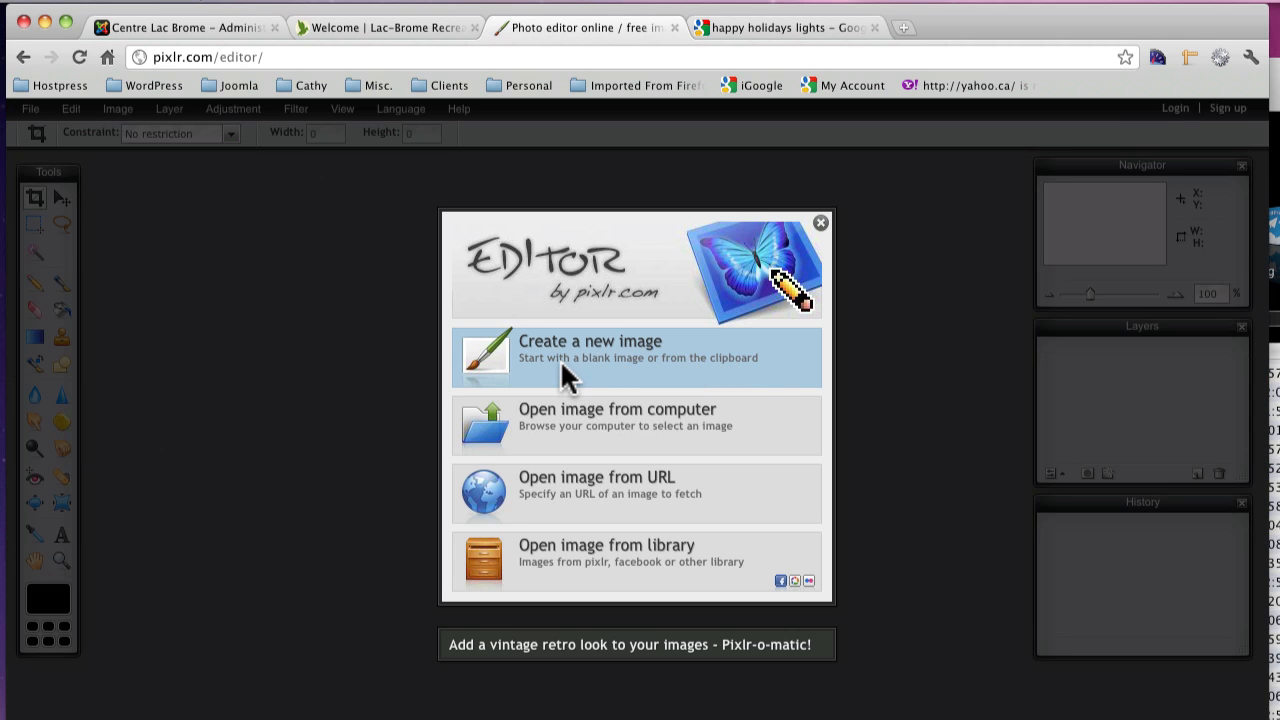
click(597, 416)
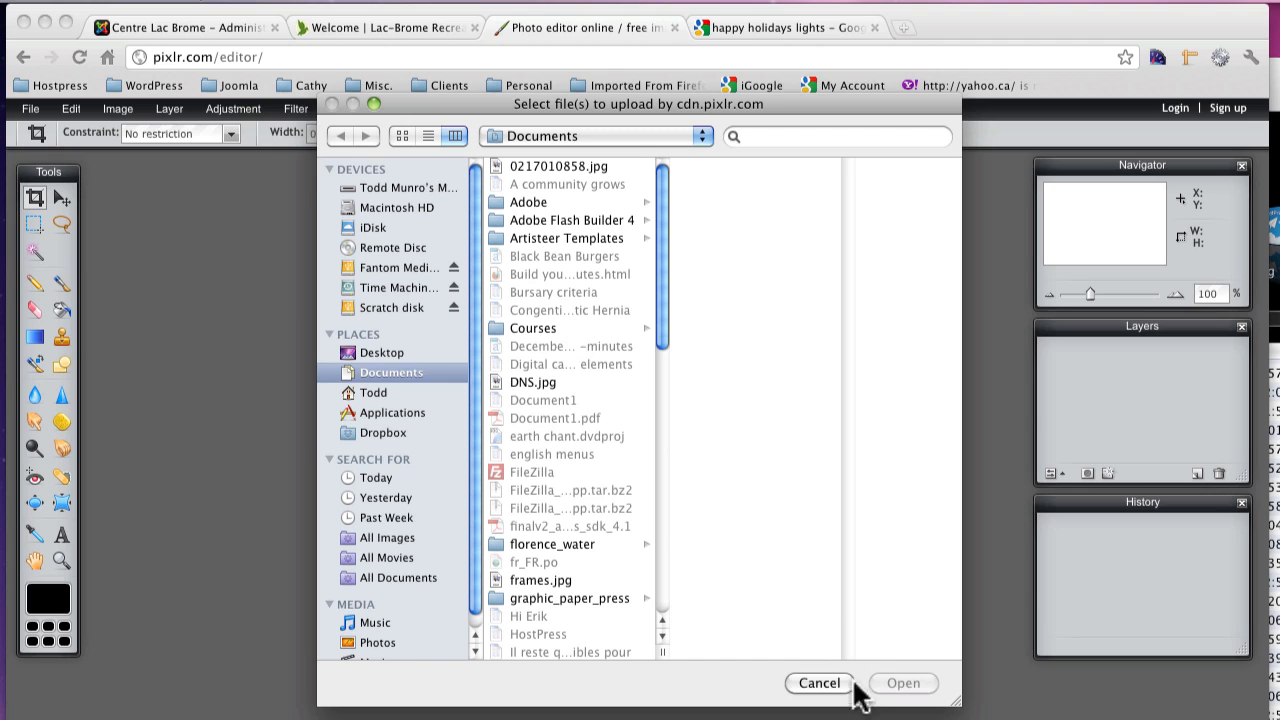
click(819, 682)
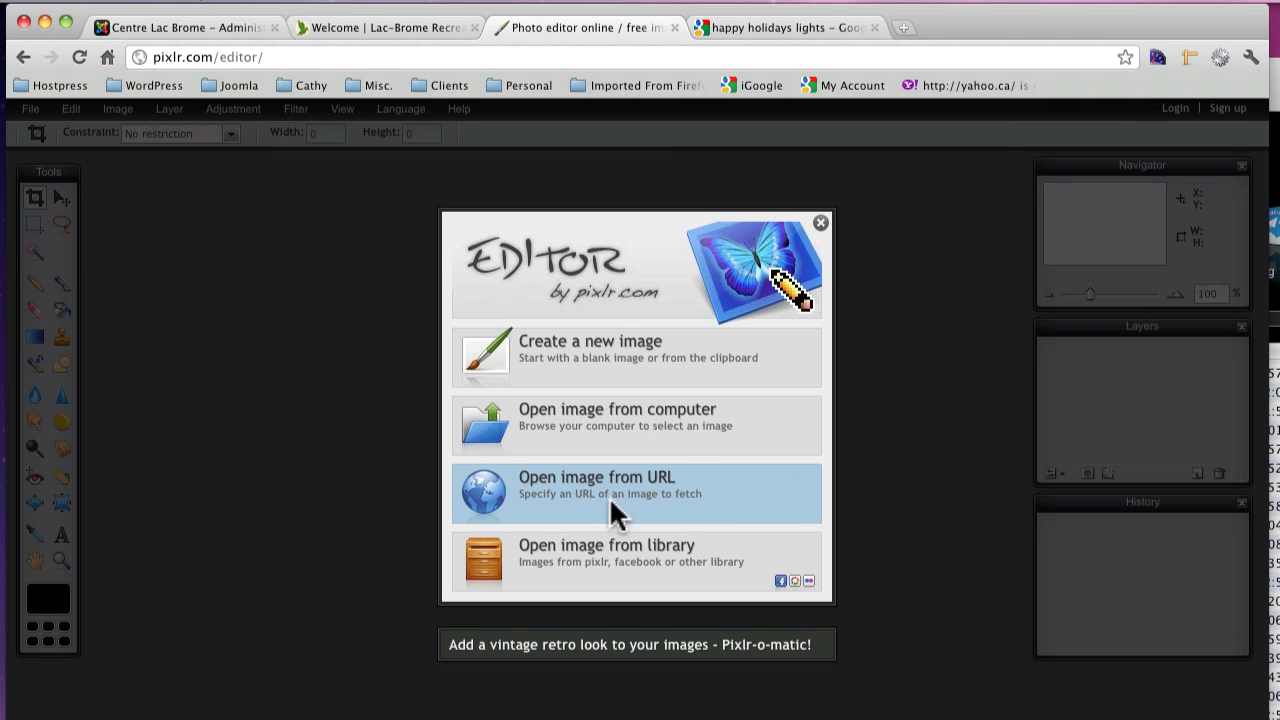
- Switch to Google and run an image search for "happy holidays lights"
click(783, 30)
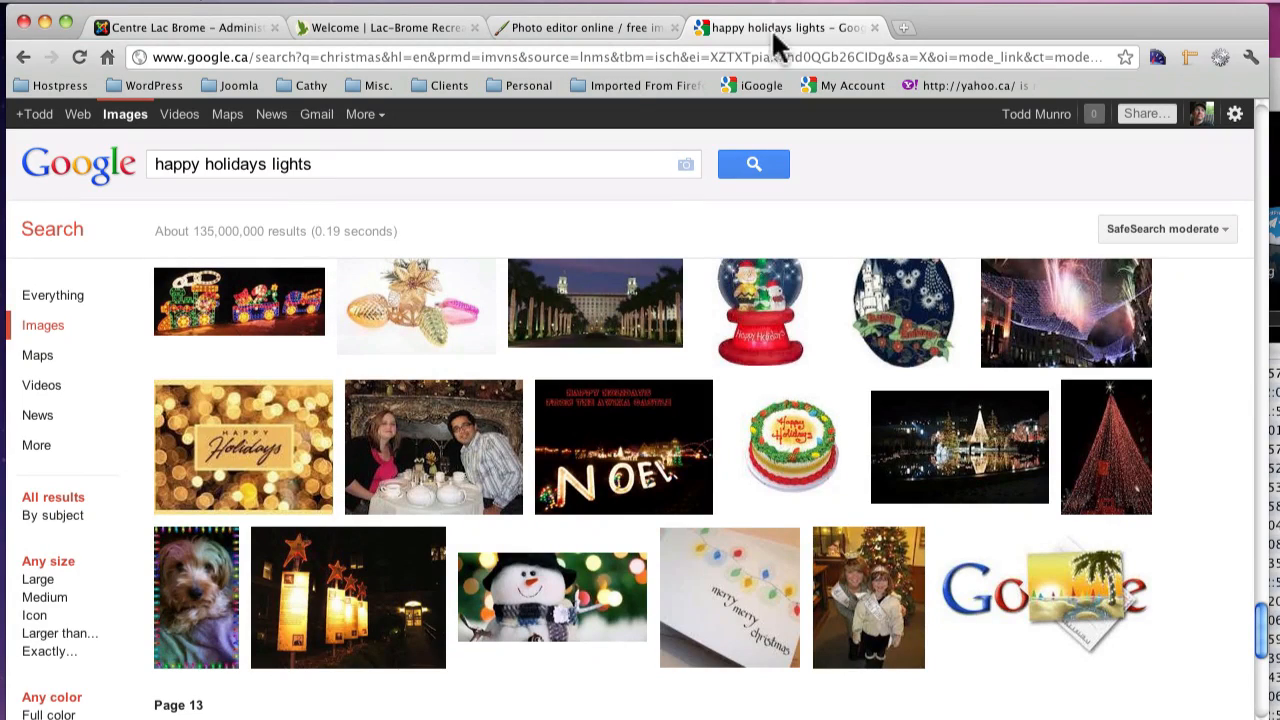
click(76, 168)
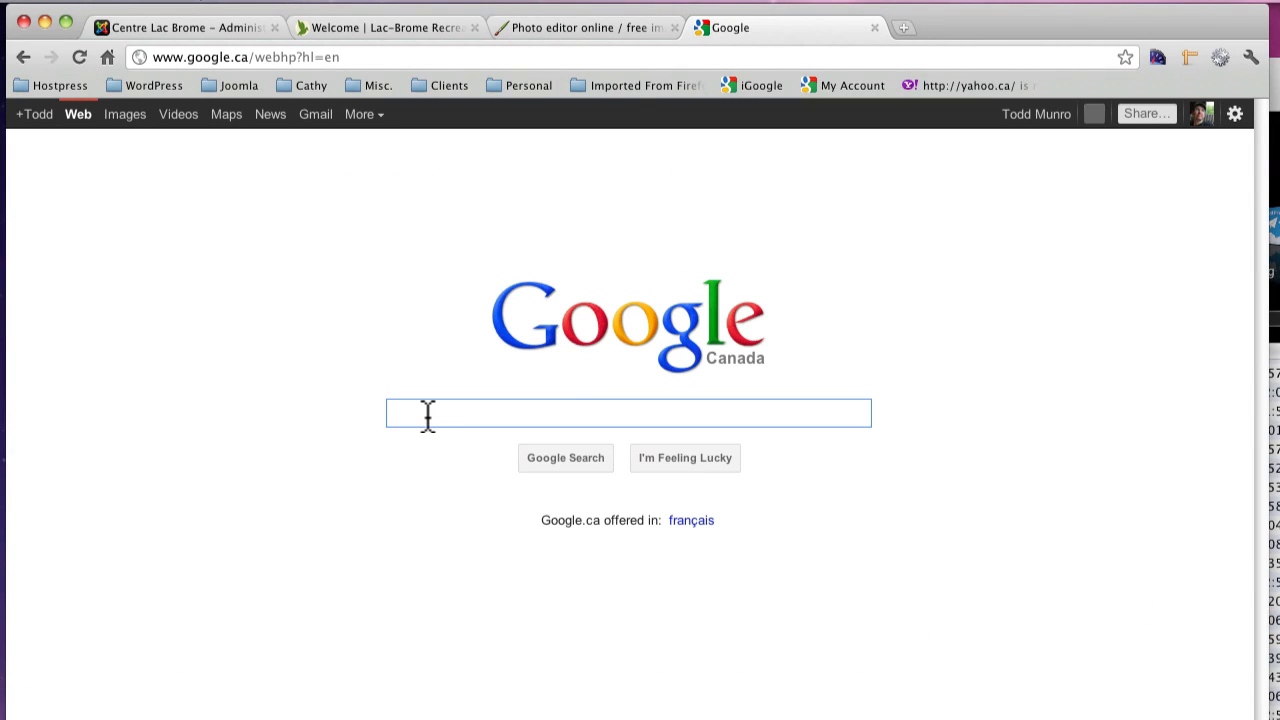
text(ha)
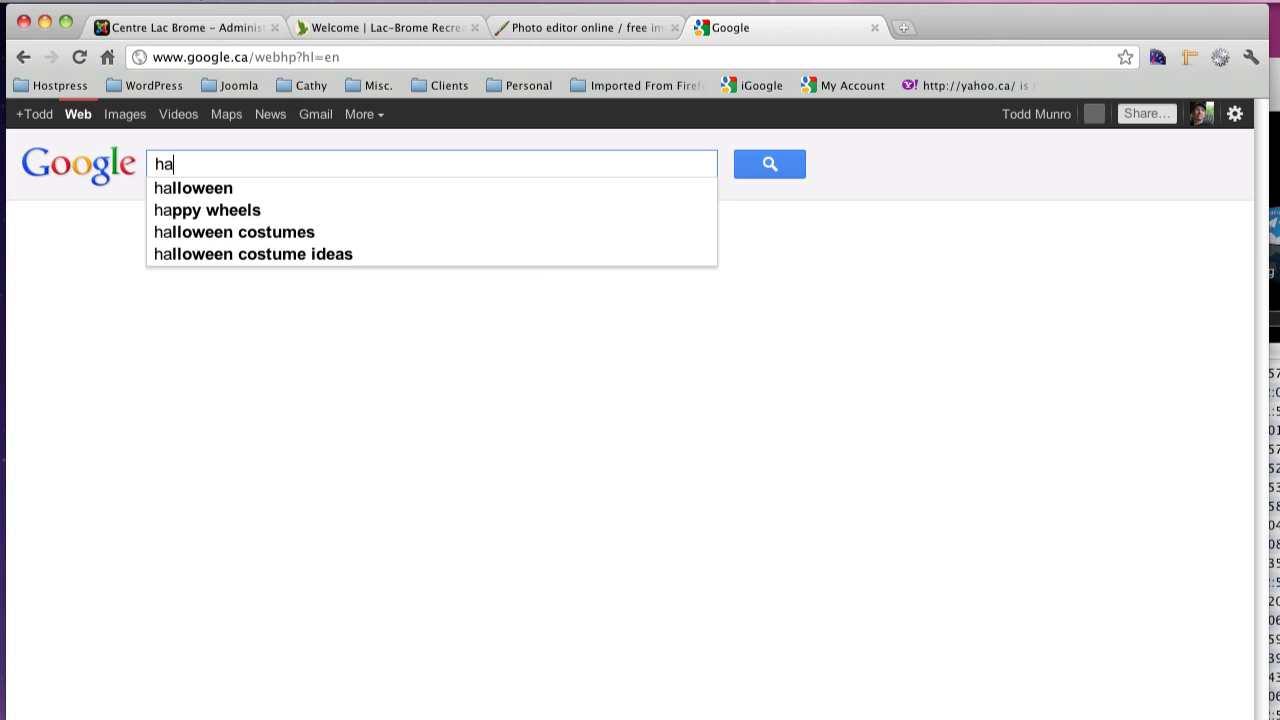
text(pyy hol)
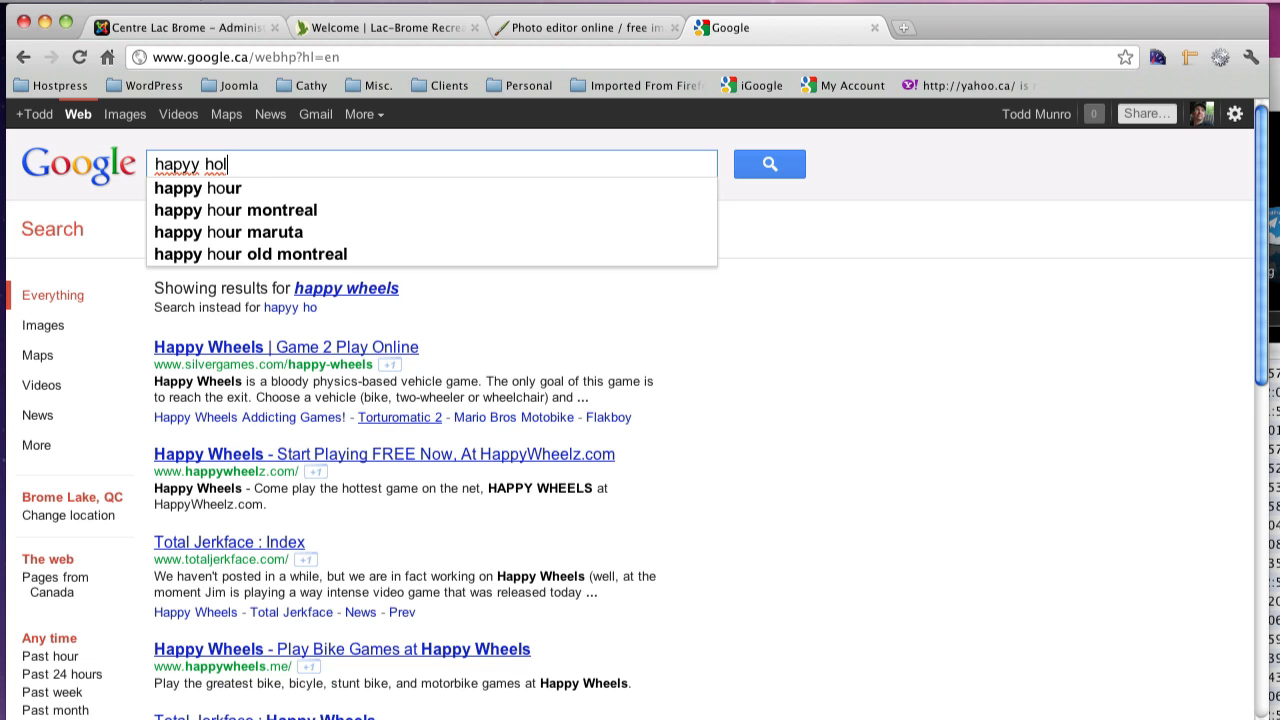
text(idays lights)
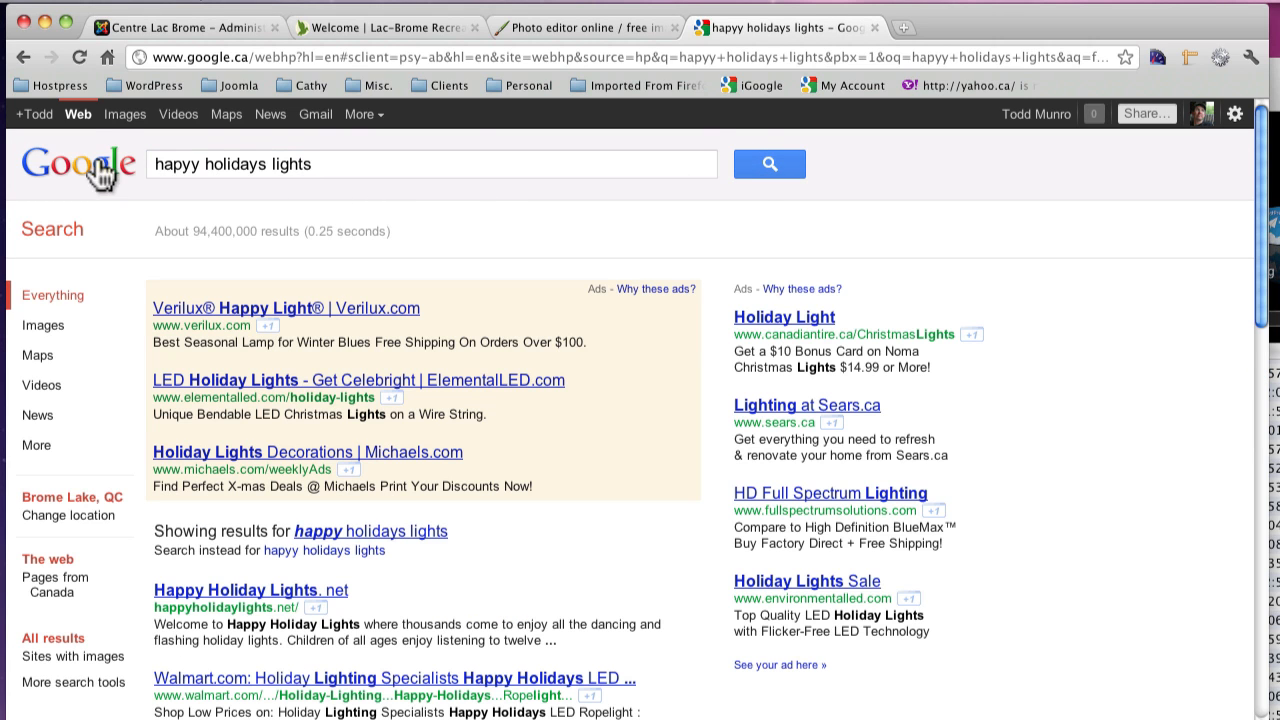
click(39, 325)
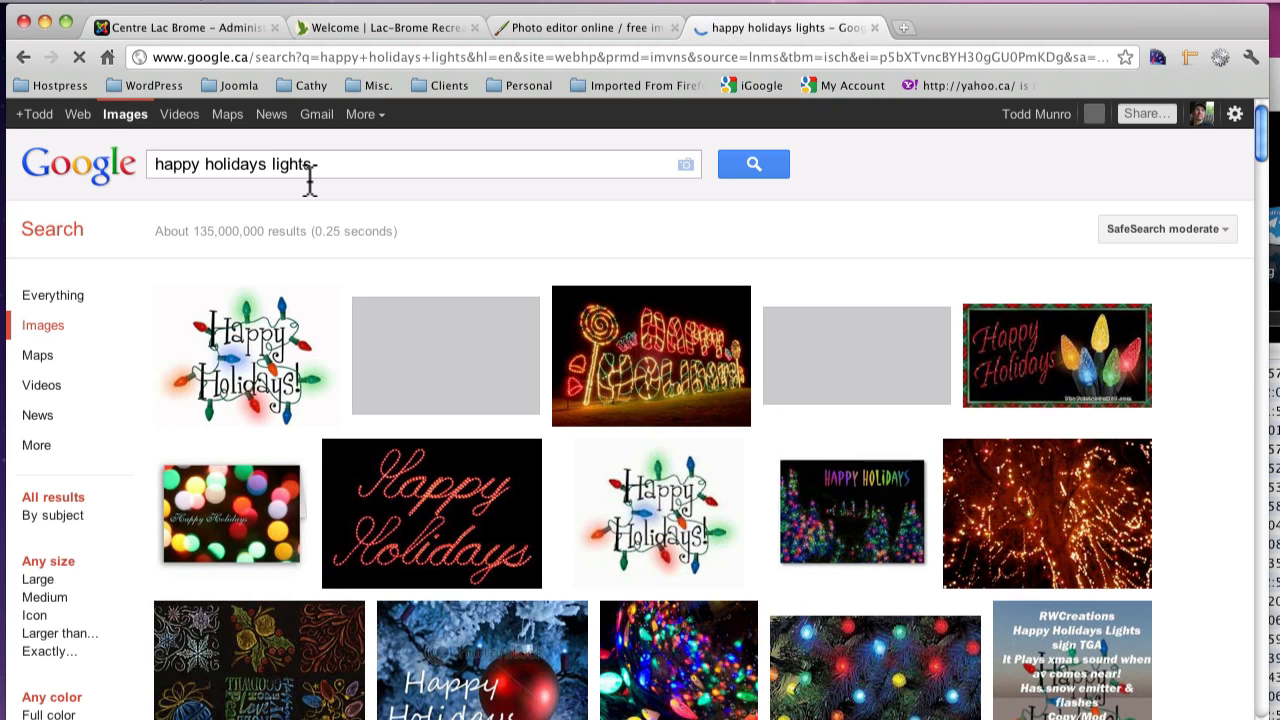
- Find the snowman picture with blurred coloured lights among the image results and open the image in a new tab
scroll(706, 500, down, 10)
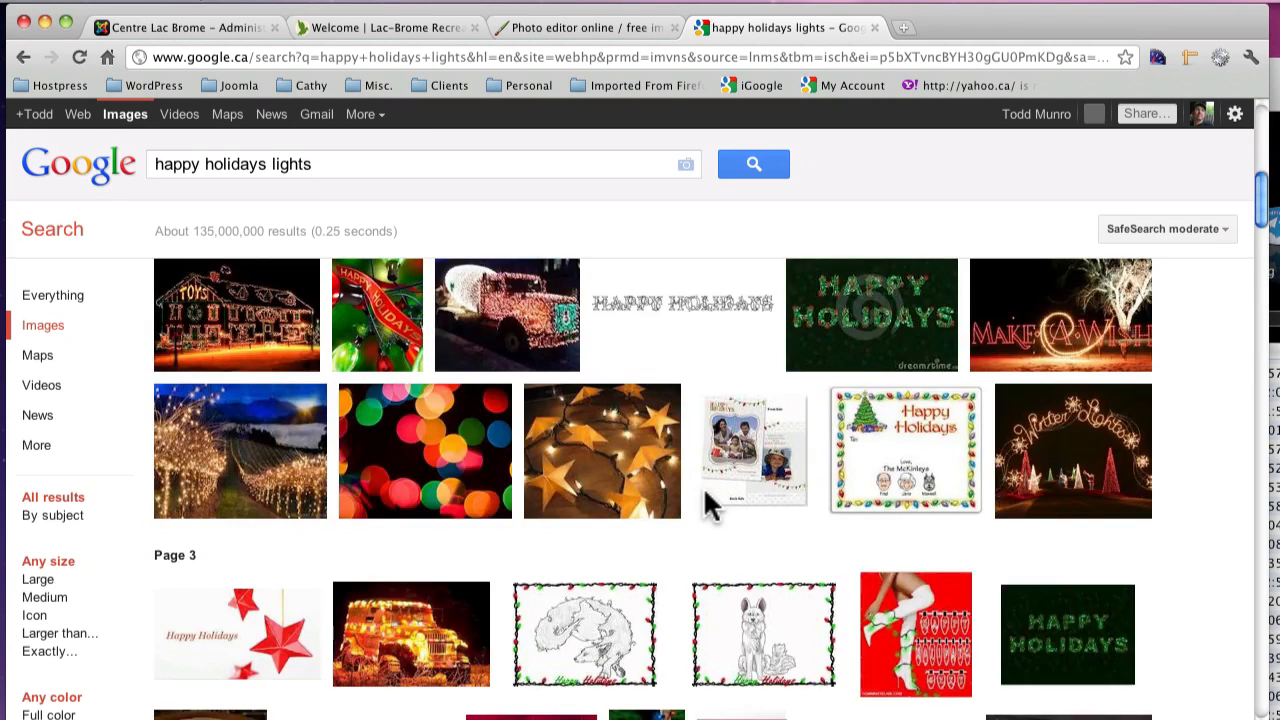
scroll(705, 495, down, 5)
scroll(706, 500, down, 15)
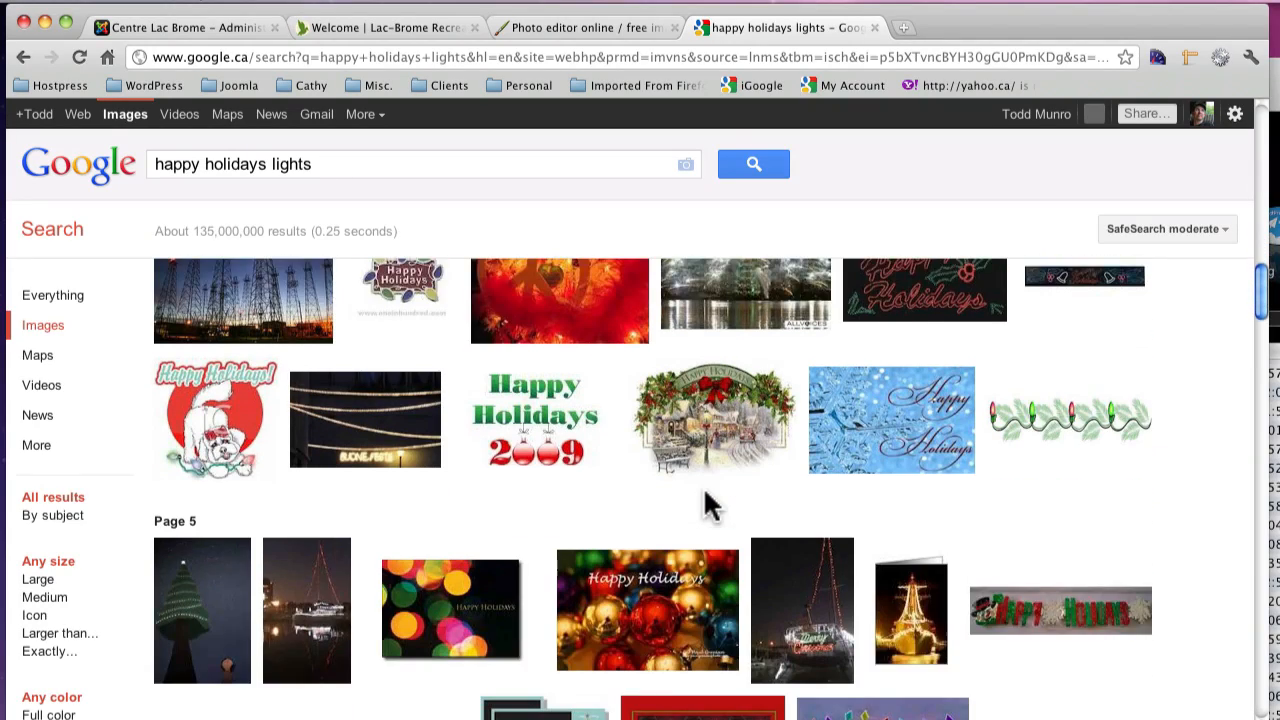
scroll(706, 505, down, 12)
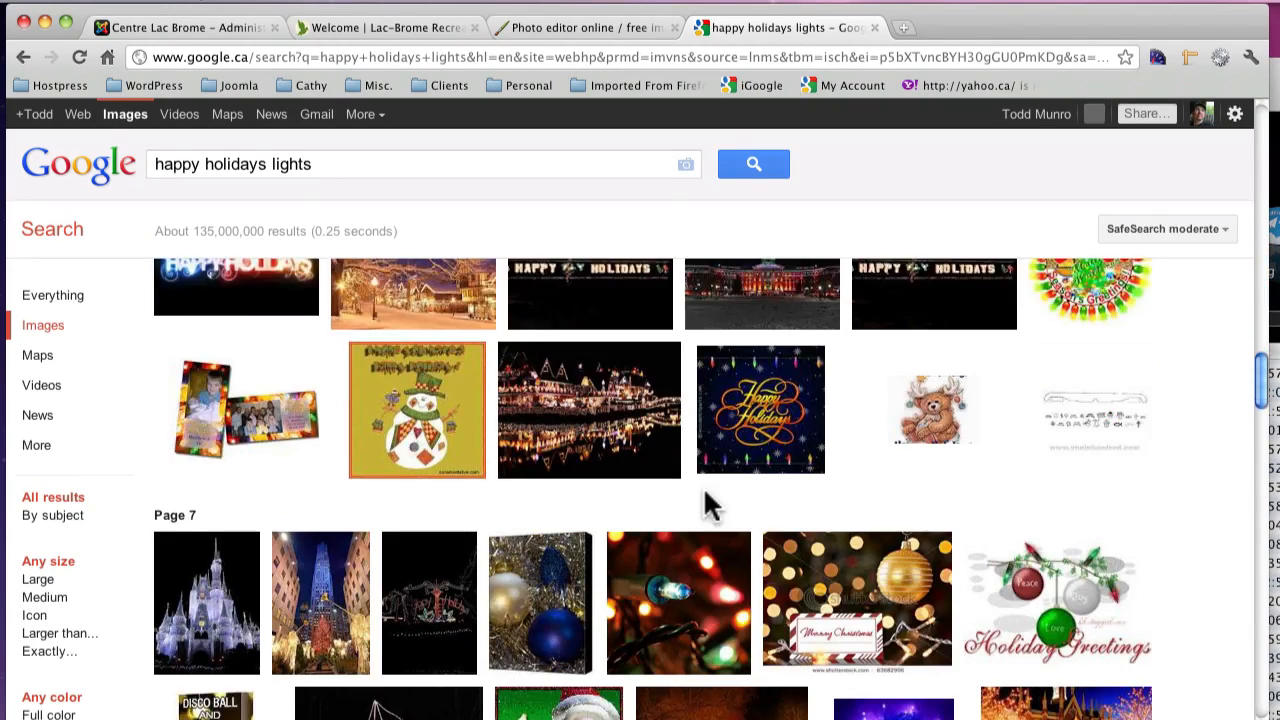
scroll(706, 505, down, 12)
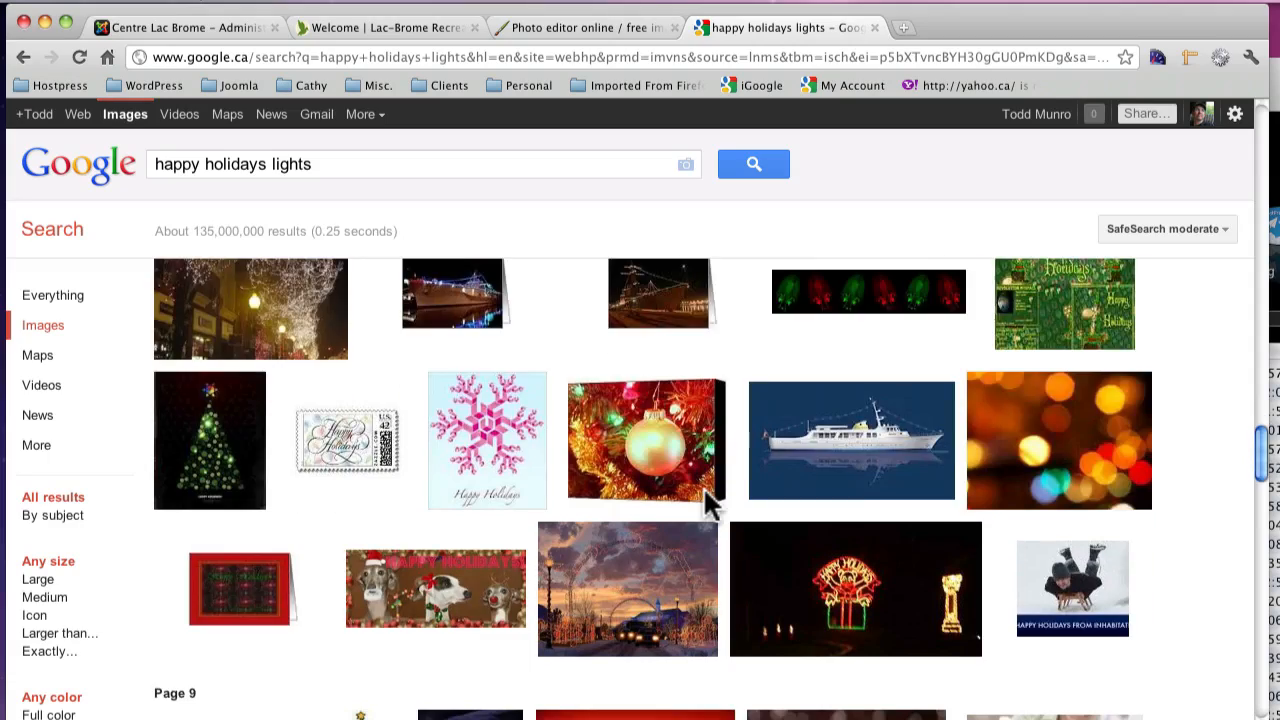
scroll(706, 504, down, 5)
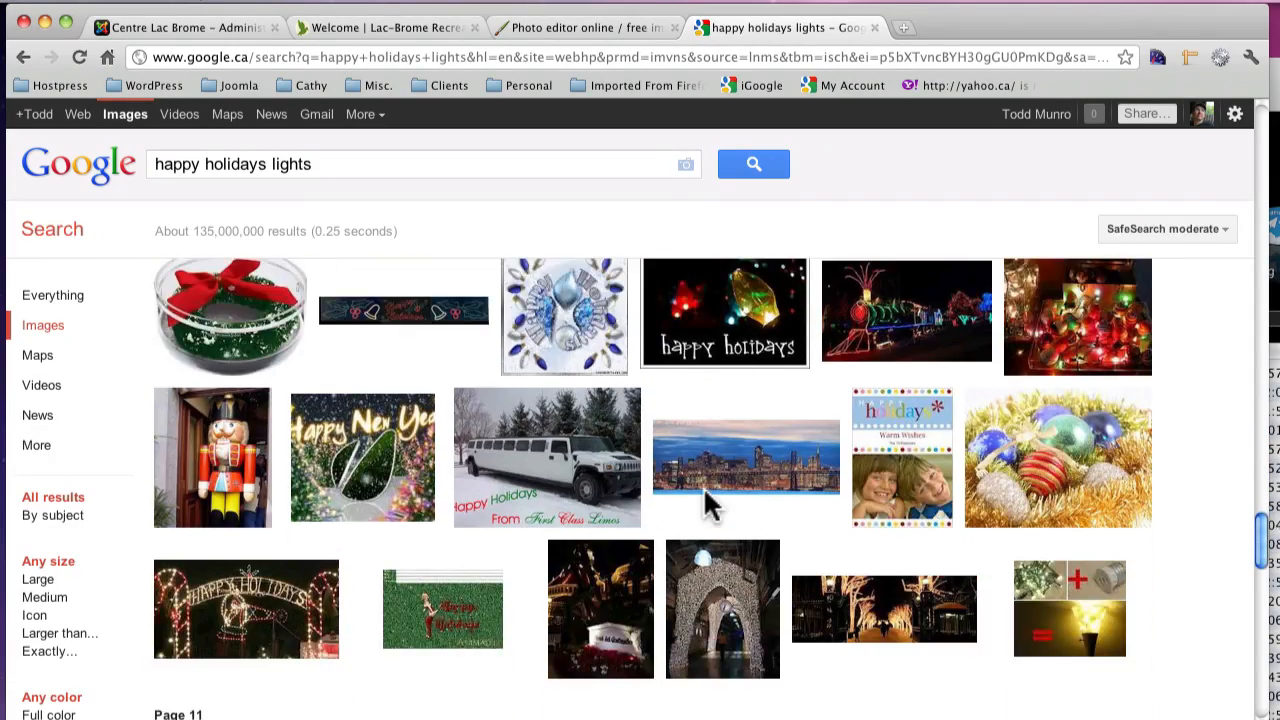
scroll(706, 504, up, 5)
mouse_move(1070, 415)
right_click(1050, 383)
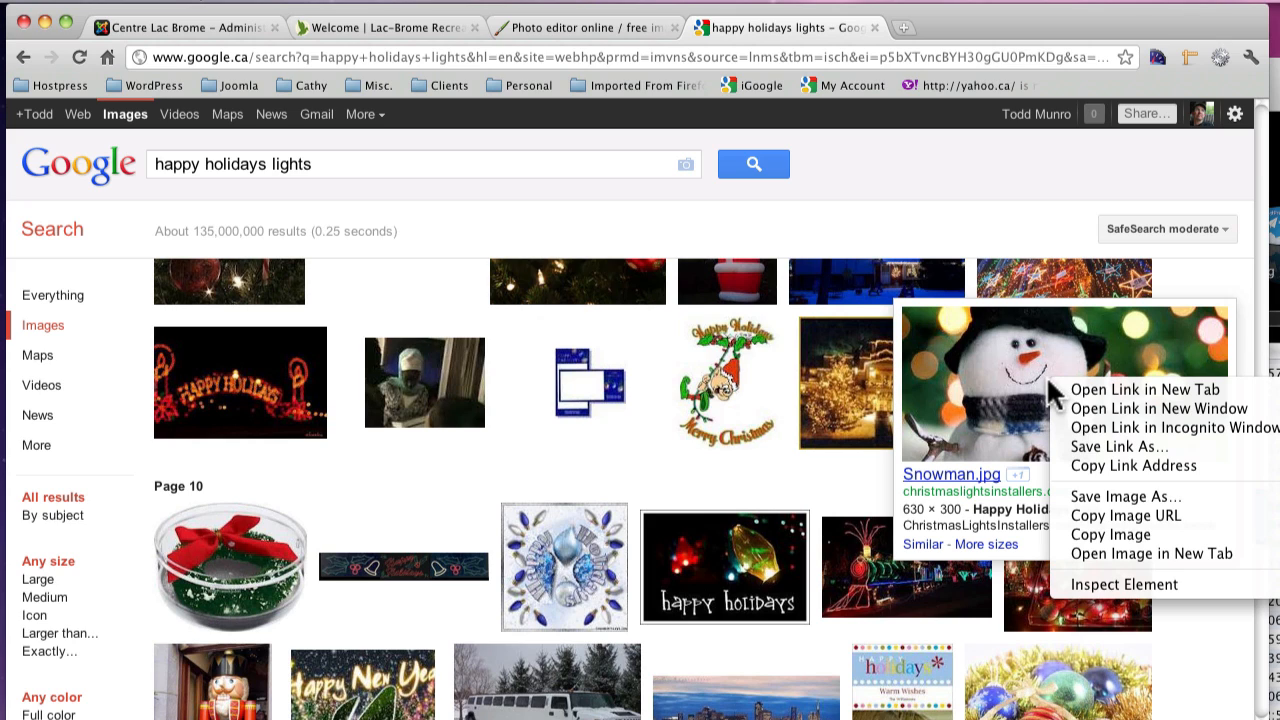
click(1105, 553)
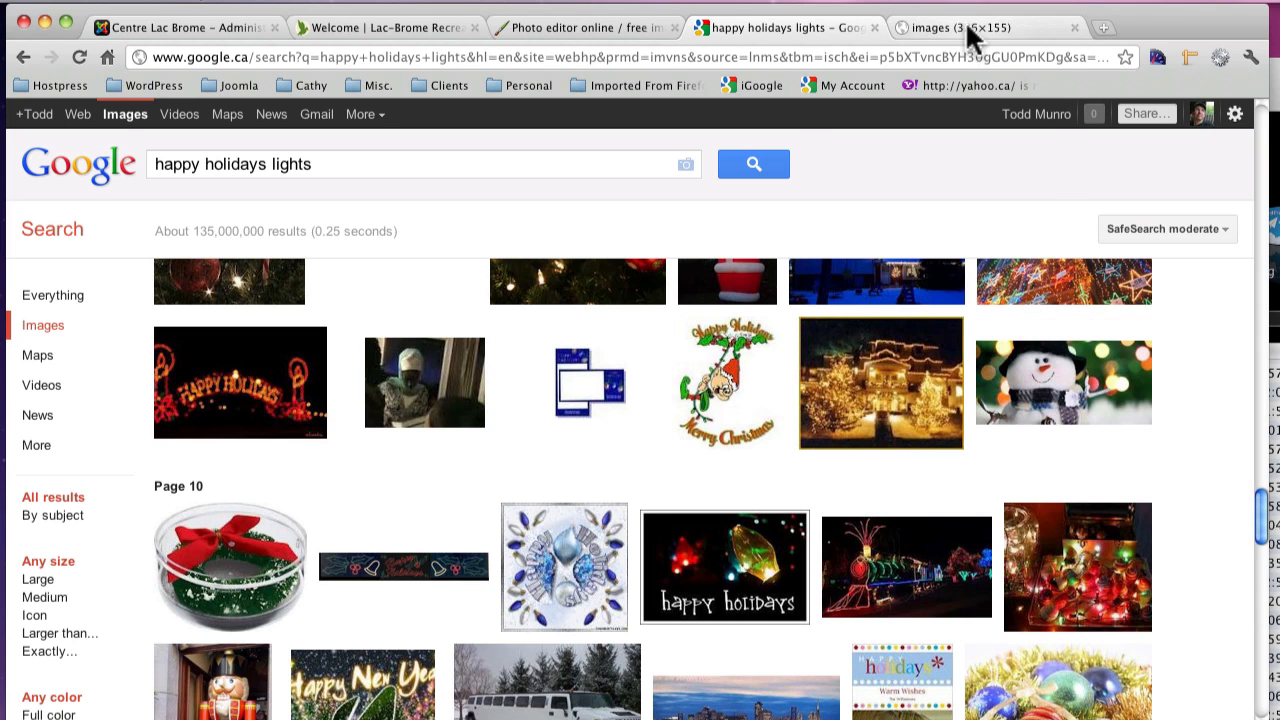
- Go to the opened snowman image and copy its image URL
click(968, 30)
click(771, 30)
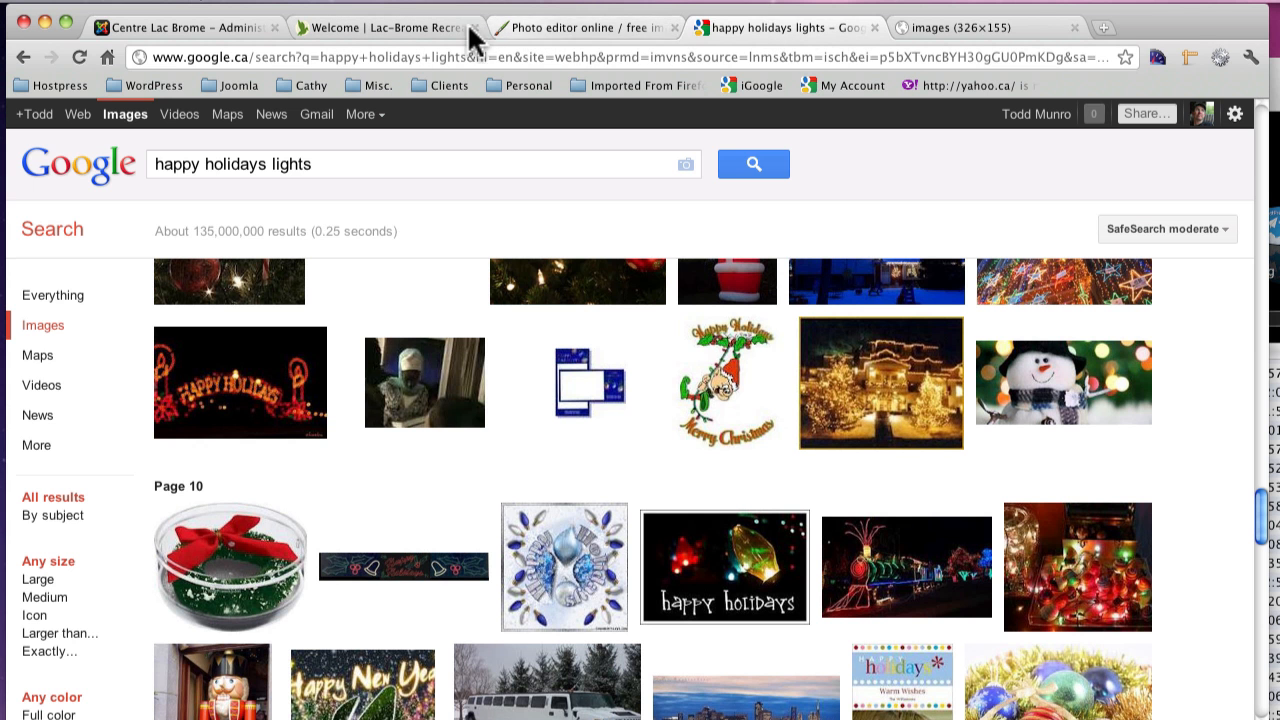
click(948, 30)
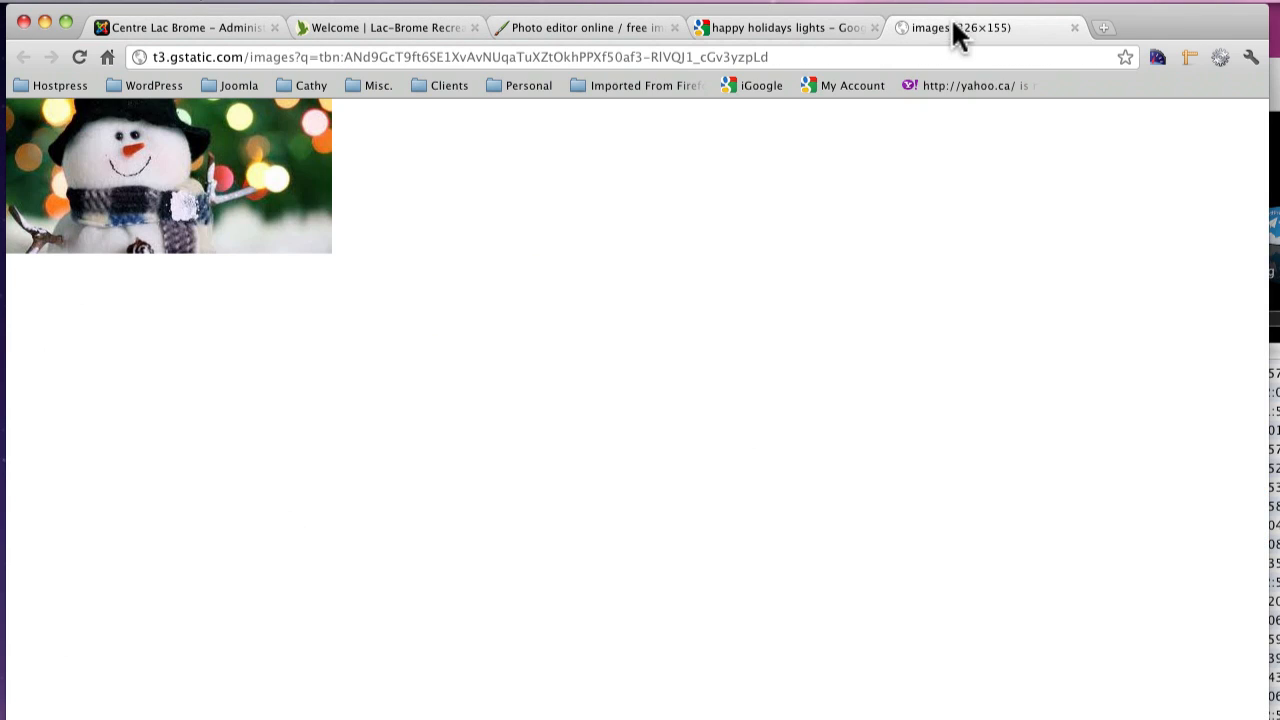
right_click(160, 161)
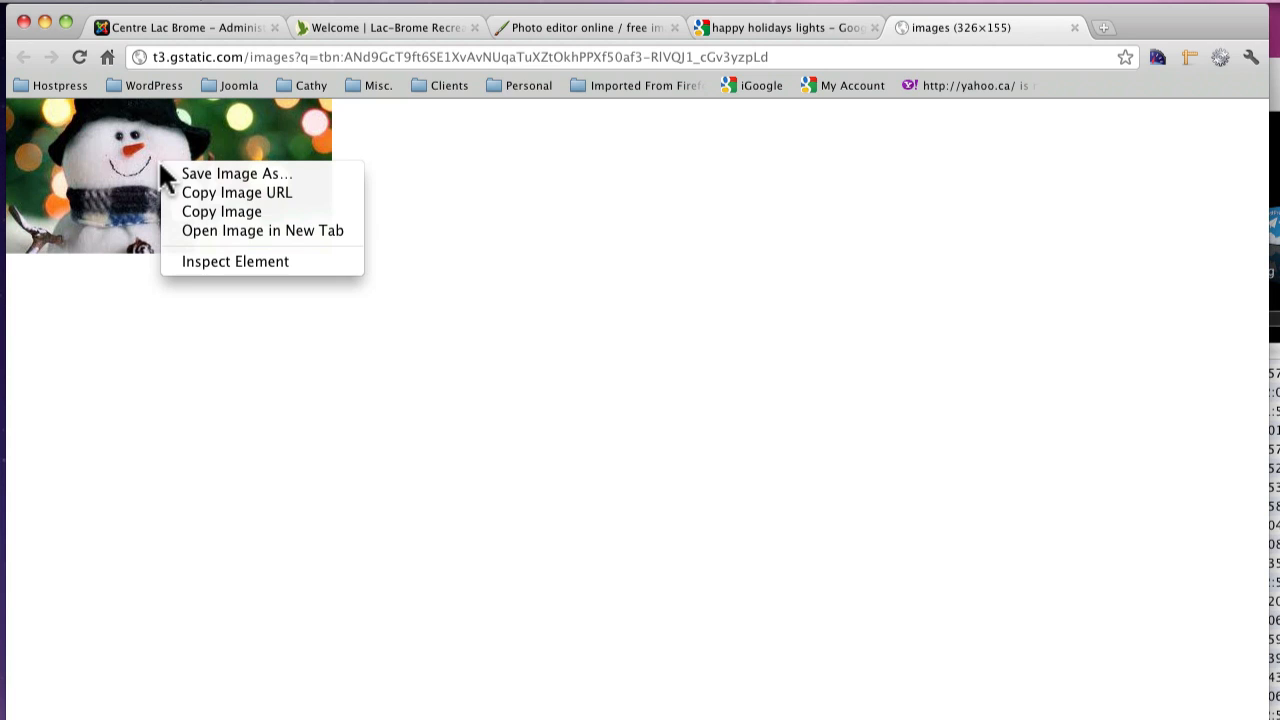
click(228, 193)
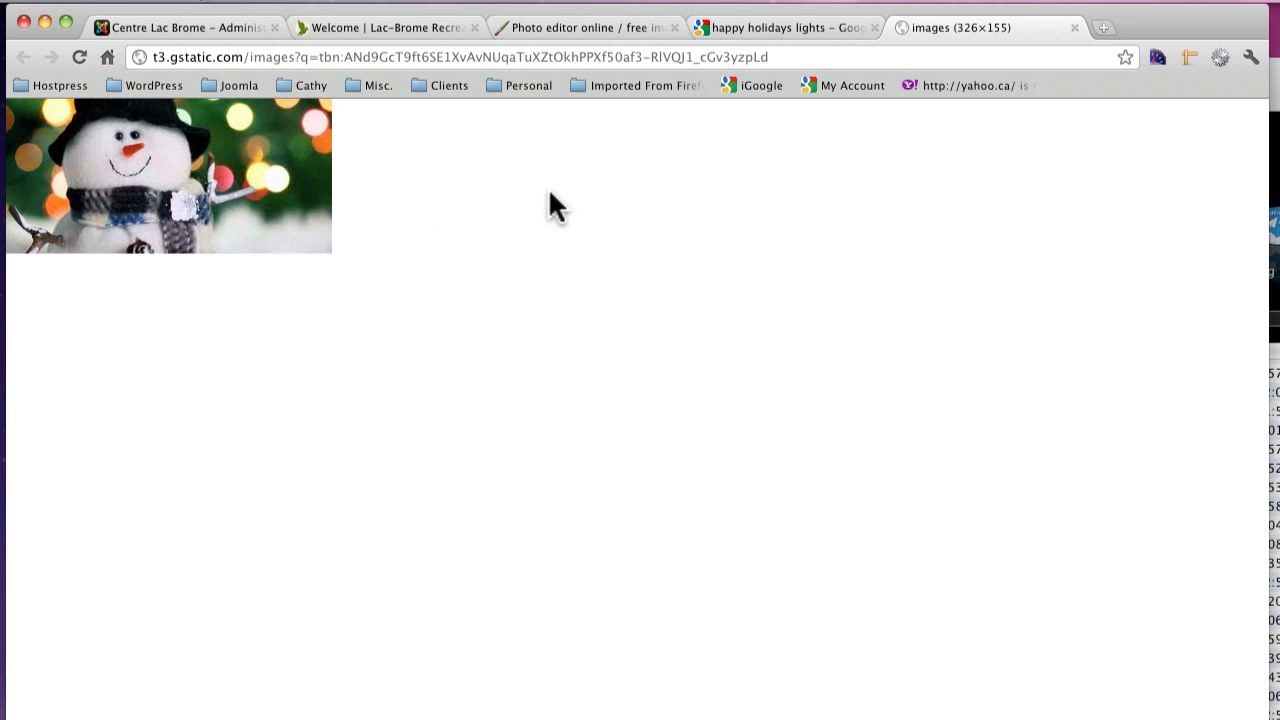
- Return to the Pixlr Editor and open the snowman image from the copied URL
click(566, 30)
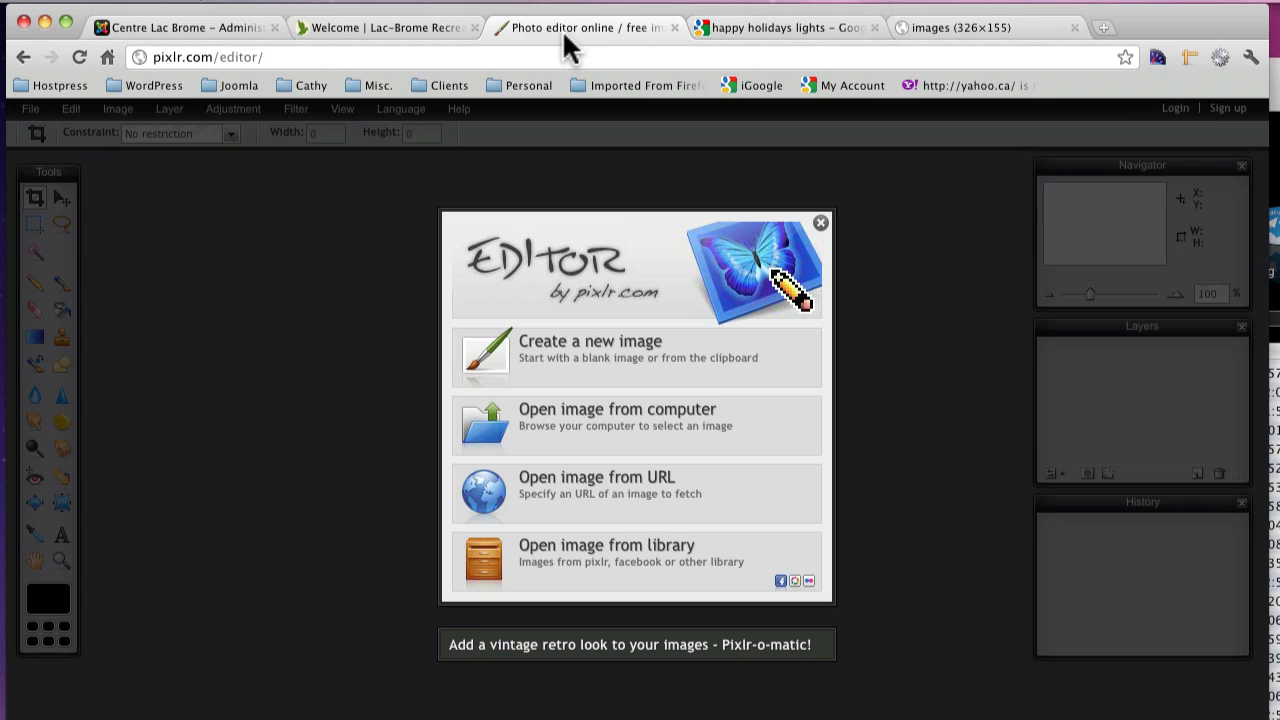
click(587, 480)
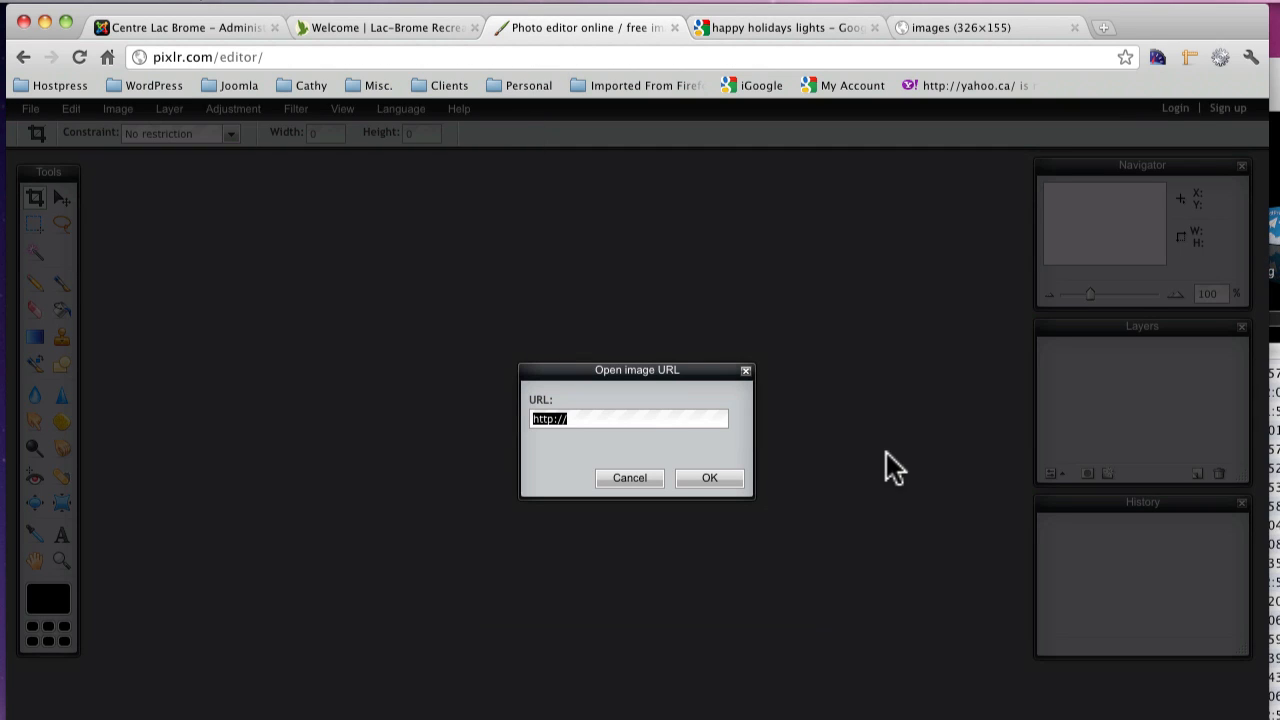
right_click(600, 418)
click(646, 466)
key(super+v)
key(Return)
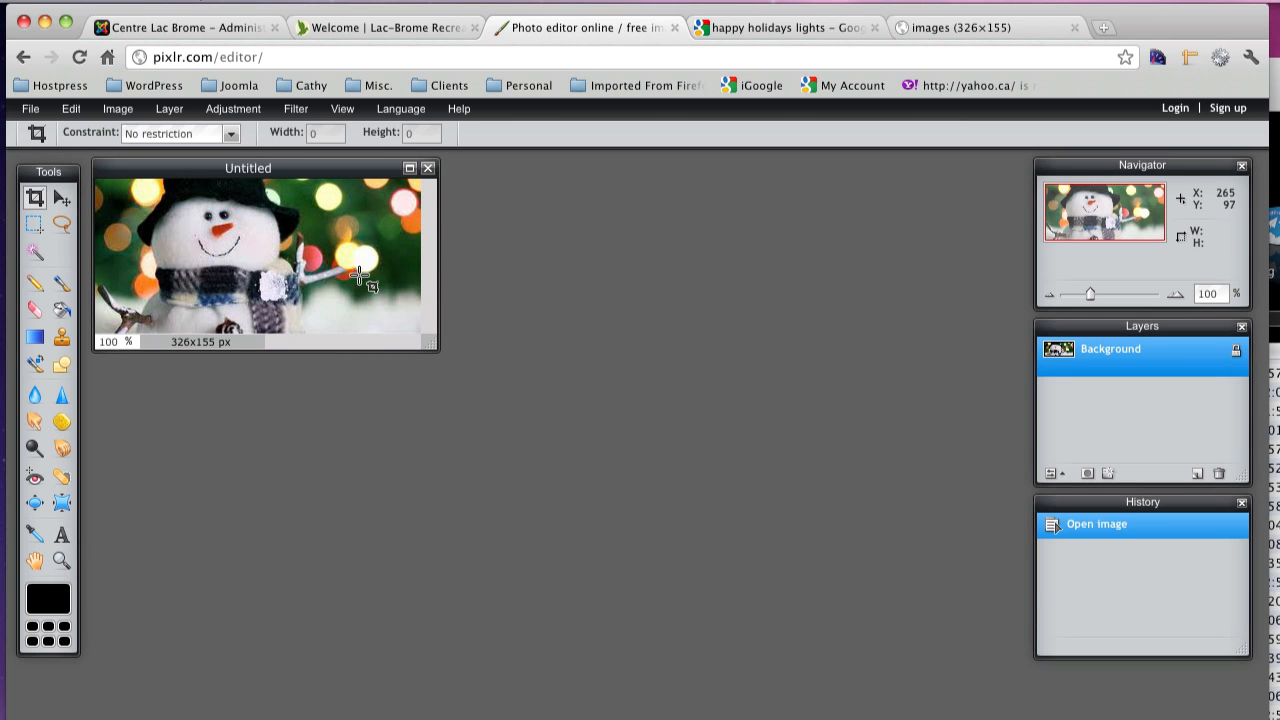
- Add a text layer reading "Happy Holidays" over the snowman's scarf area
click(61, 533)
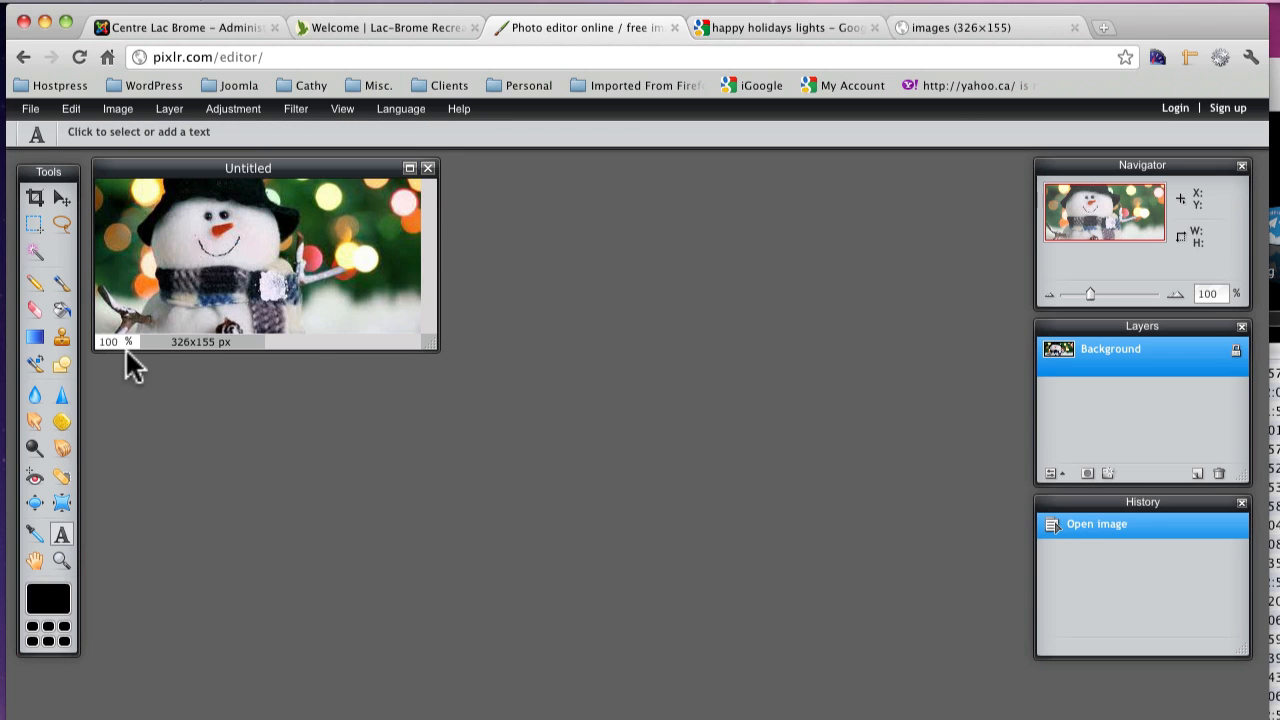
click(147, 289)
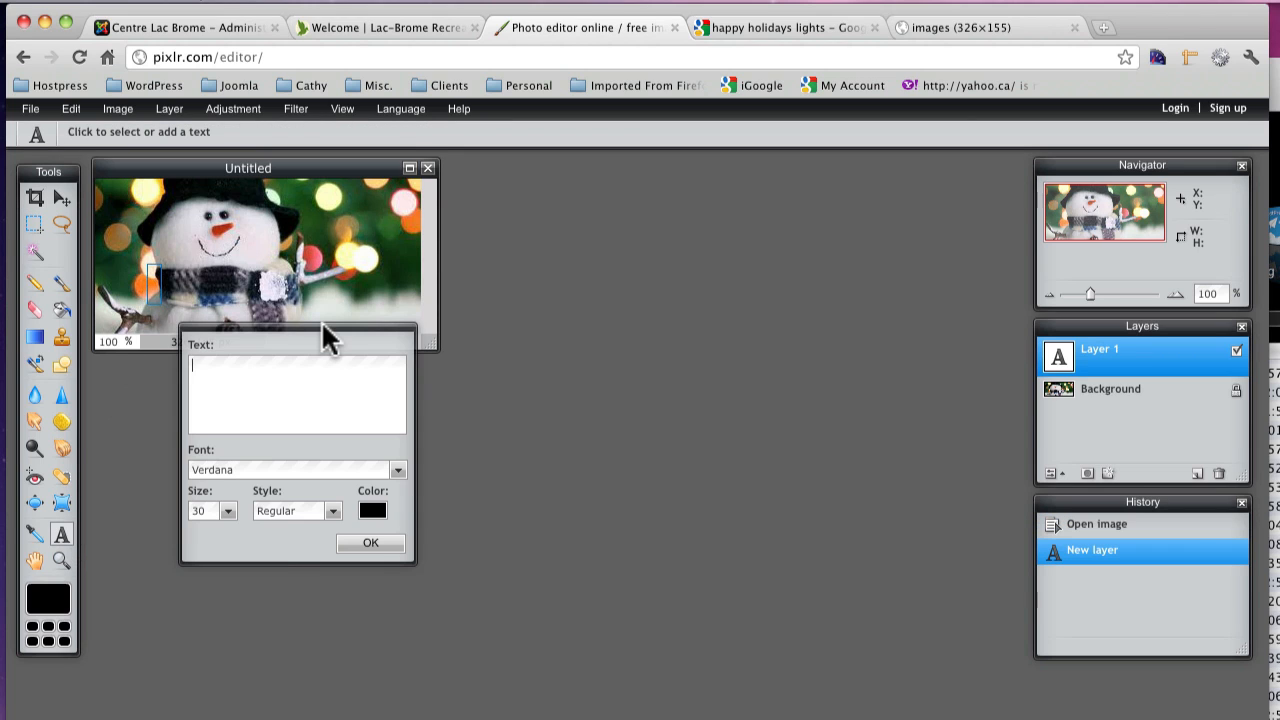
text(Happy H)
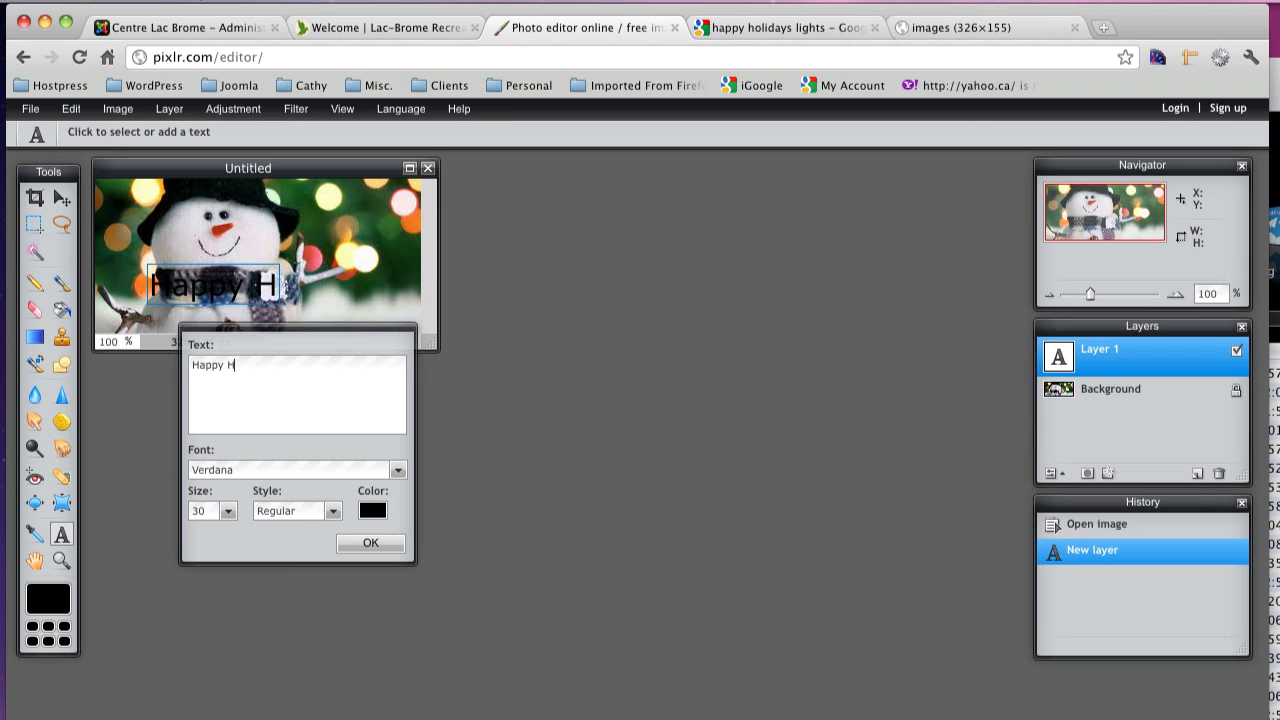
text(olidays)
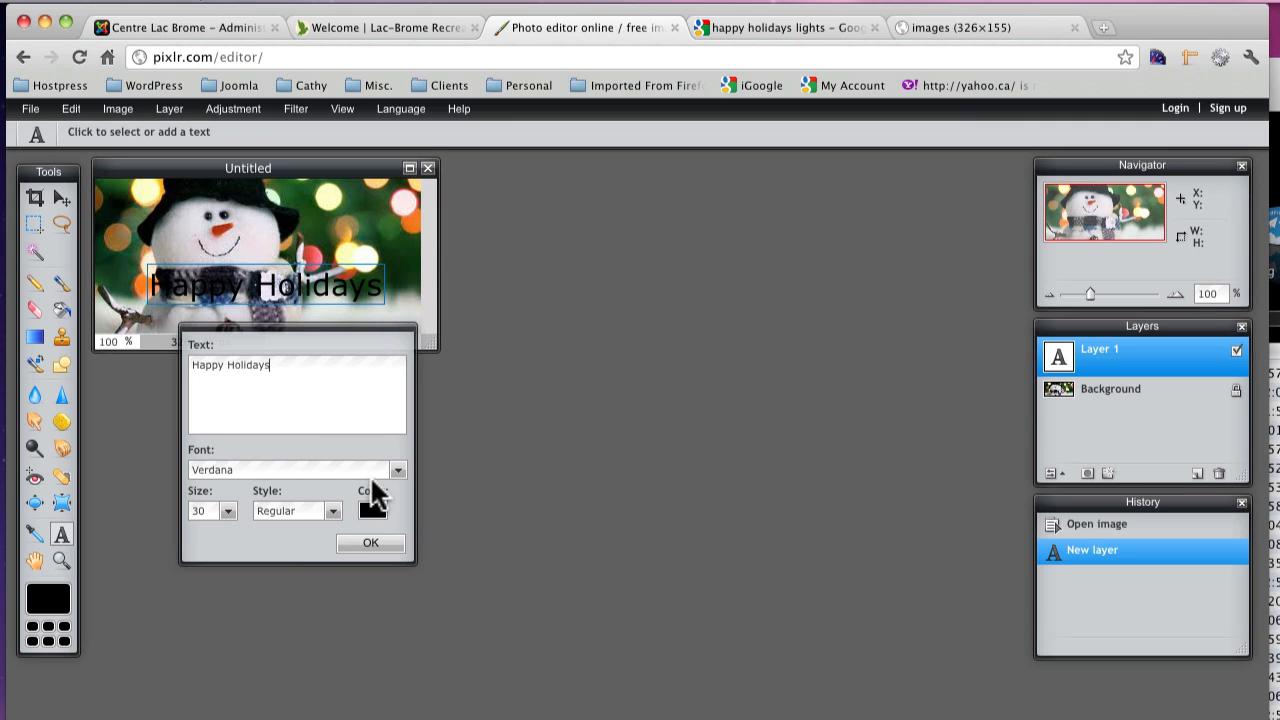
- Set the colour of the "Happy Holidays" text to yellow (e6ed0e)
click(372, 511)
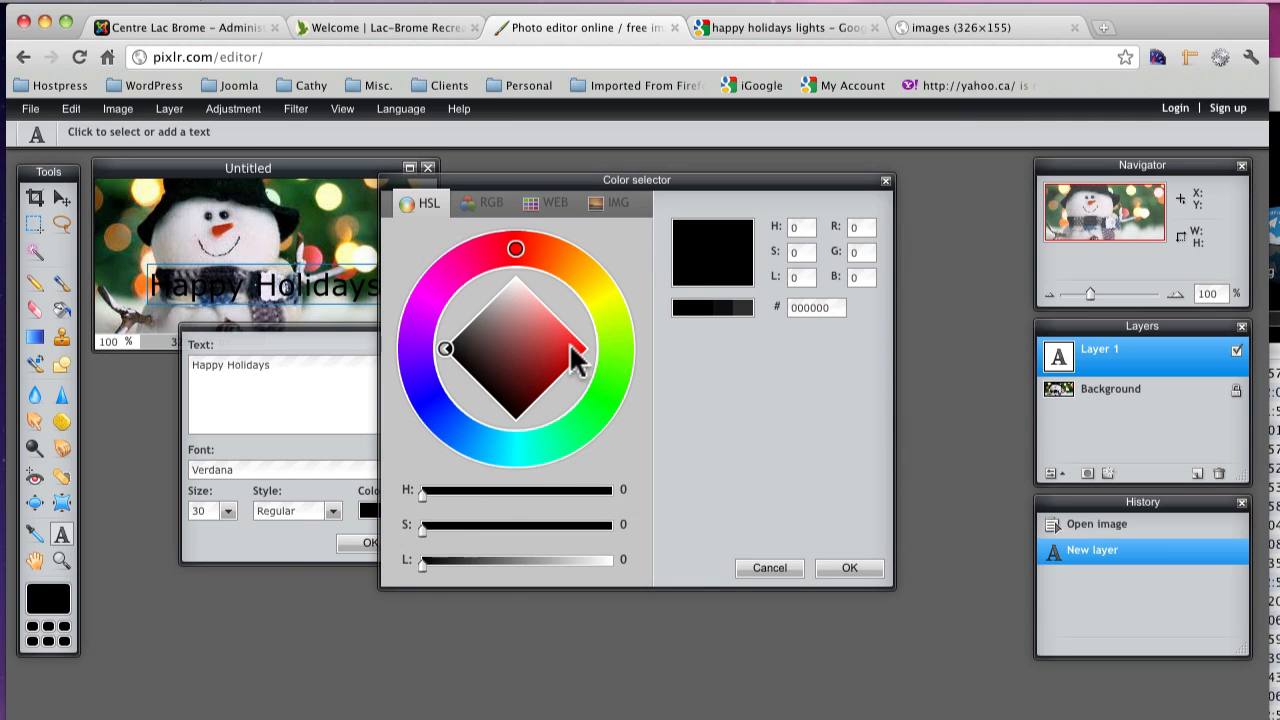
click(610, 305)
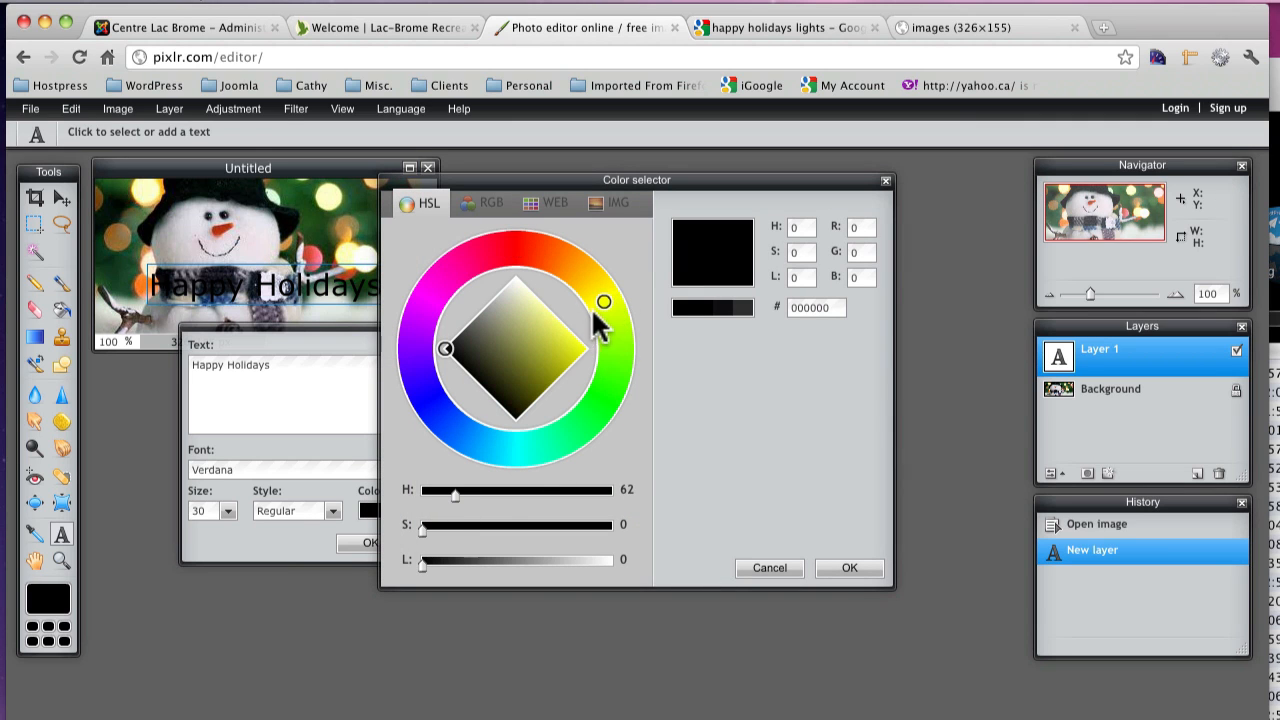
click(578, 350)
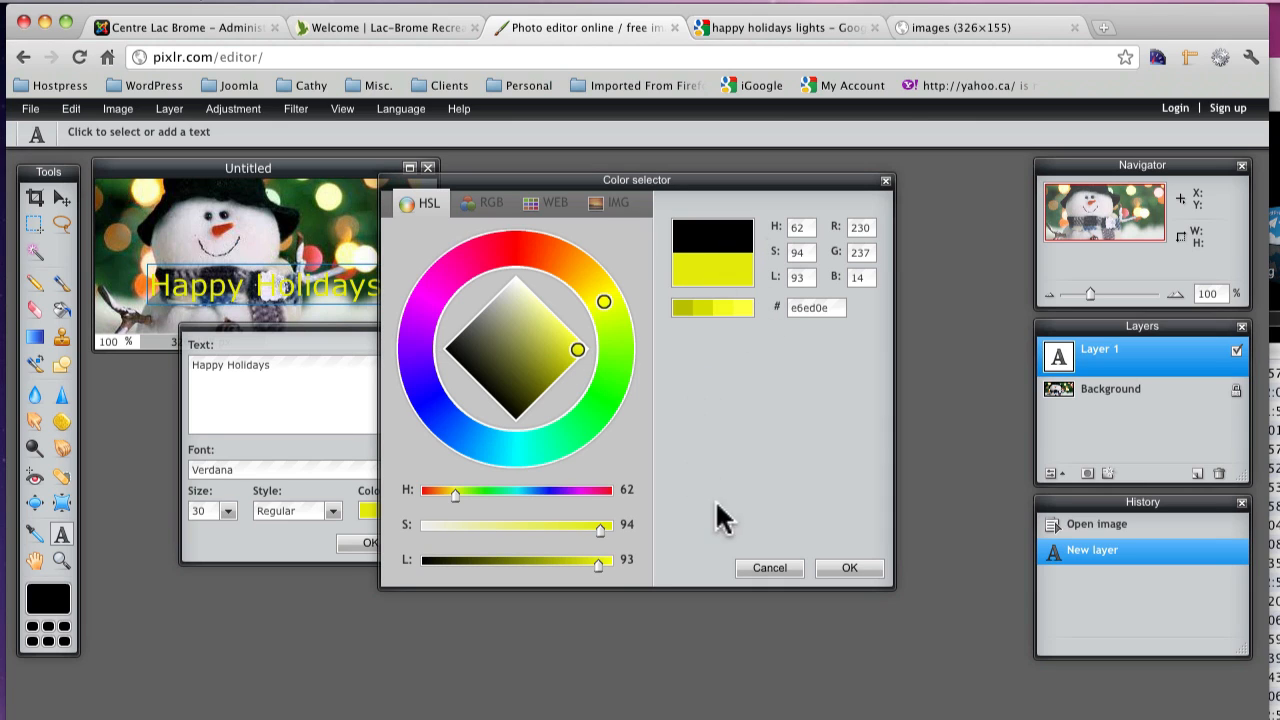
click(860, 568)
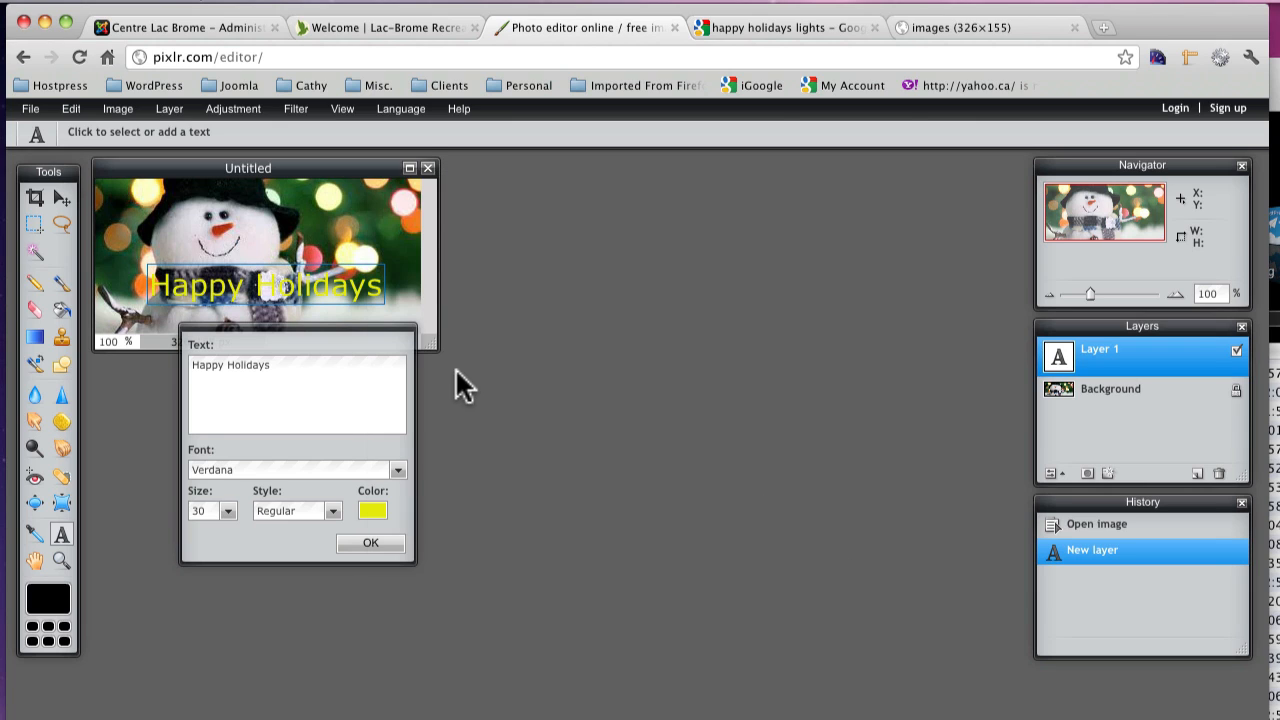
- Style the "Happy Holidays" text in Acadian Bold and place it in the lower-right corner of the snowman picture
click(333, 511)
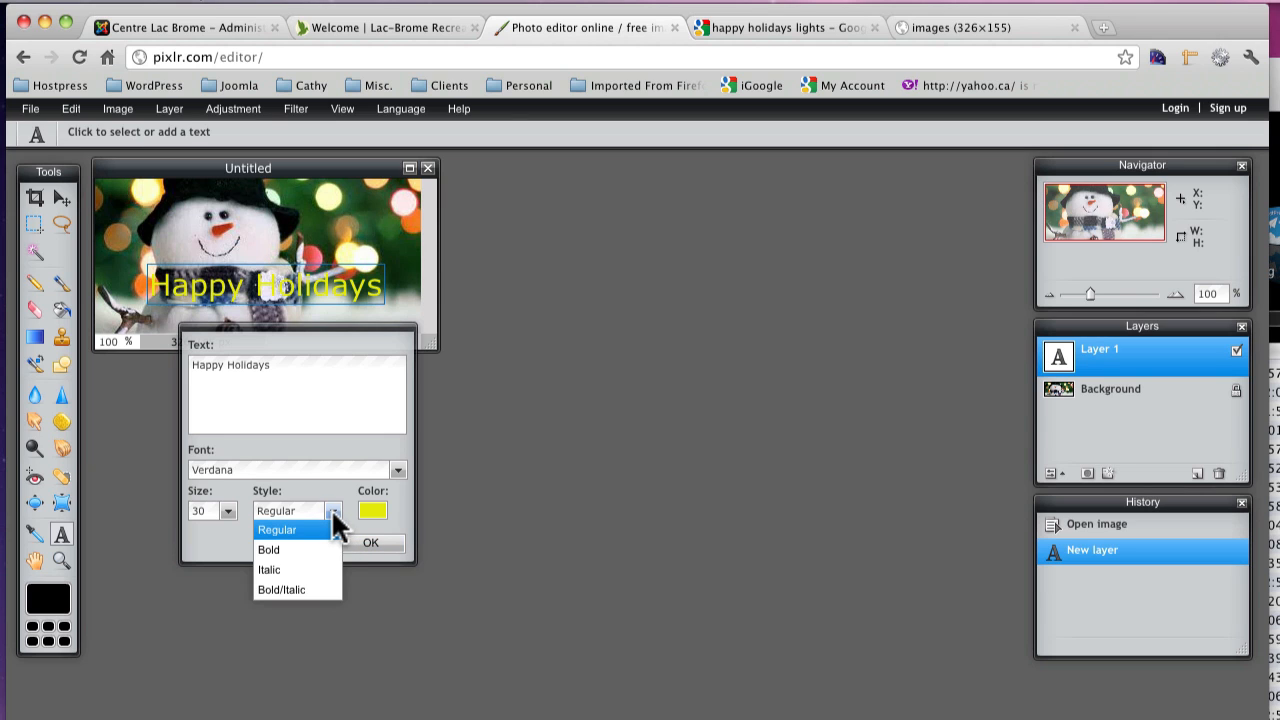
click(398, 469)
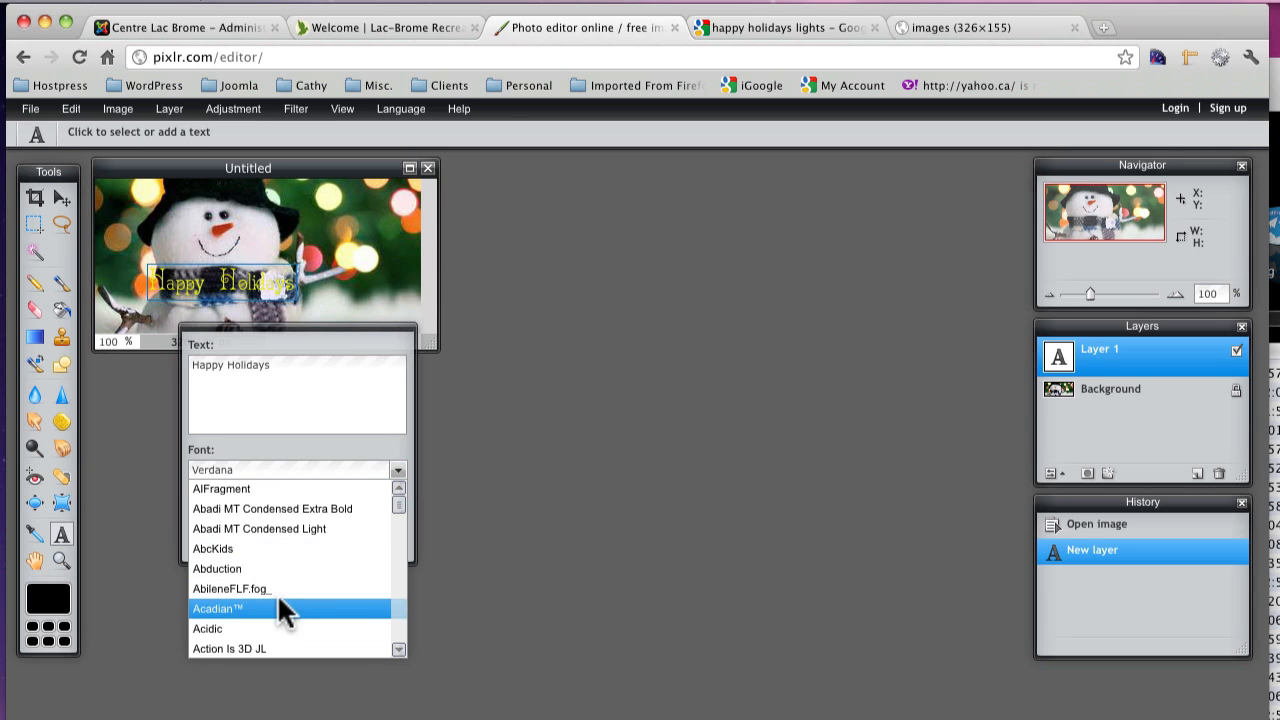
click(252, 608)
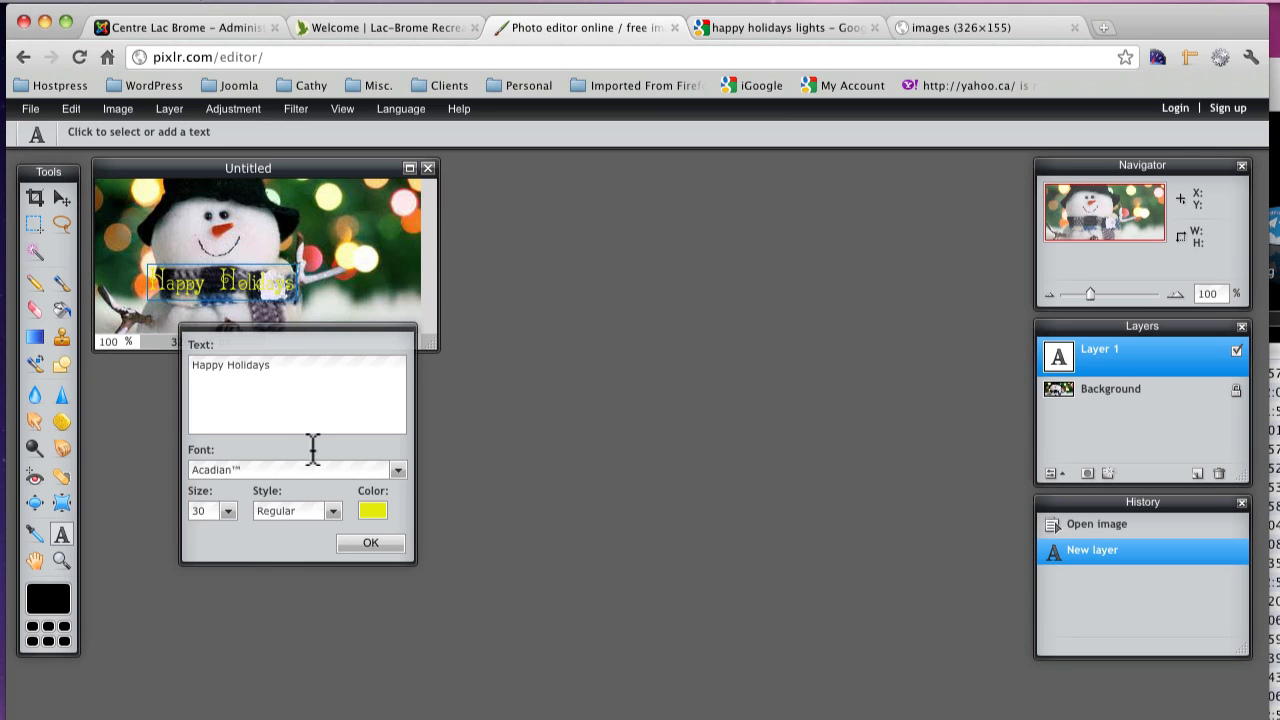
click(334, 512)
click(296, 548)
drag(240, 270, 356, 292)
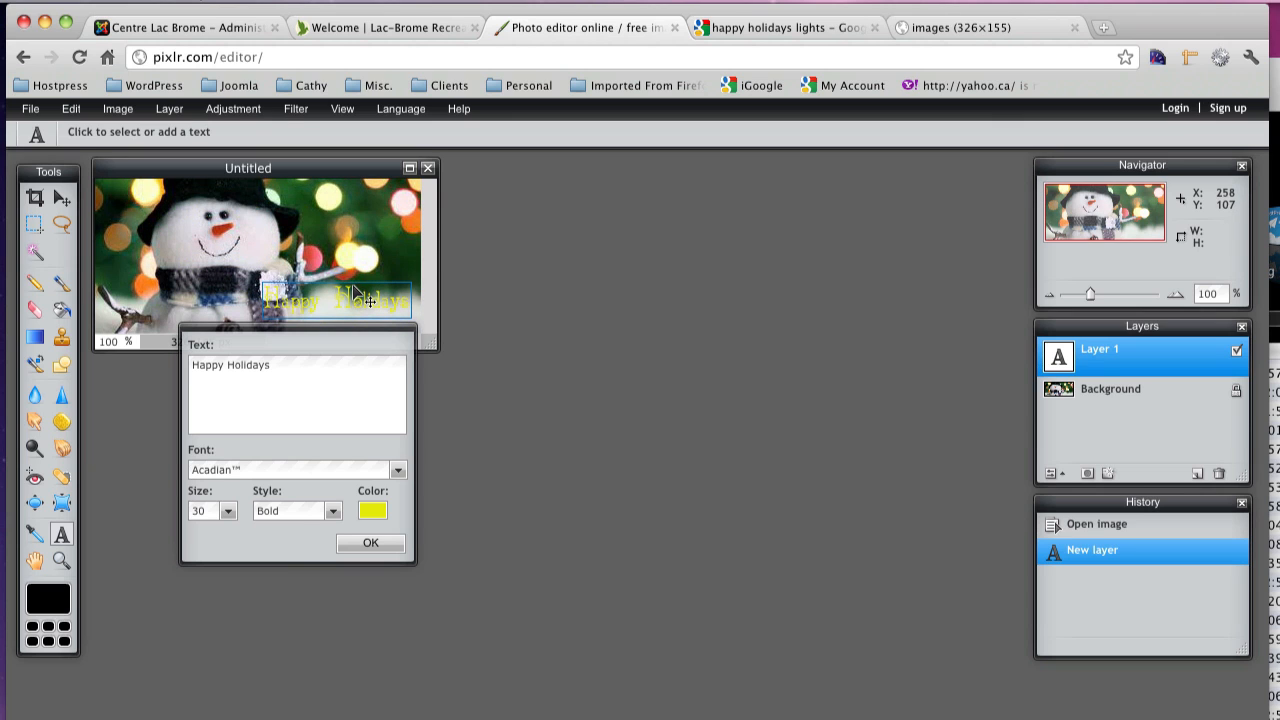
click(370, 545)
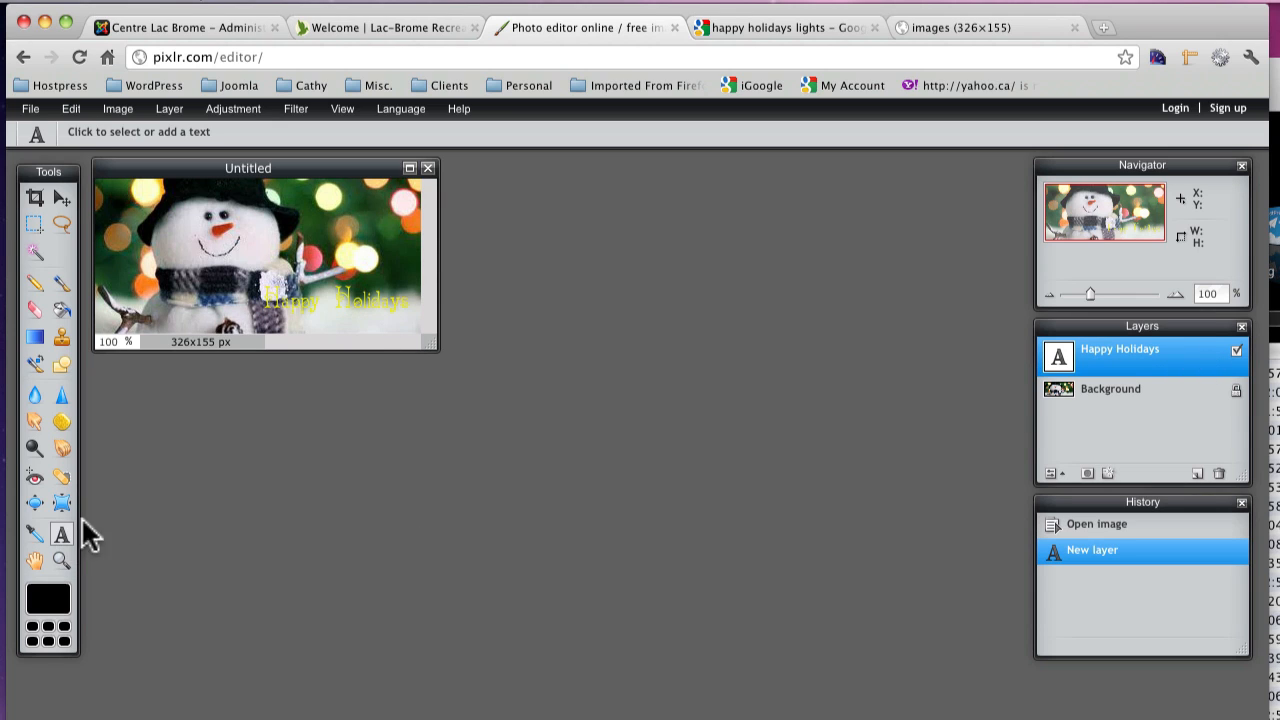
- Reopen the "Happy Holidays" text for editing and set its colour to red (eb0e0e)
click(310, 305)
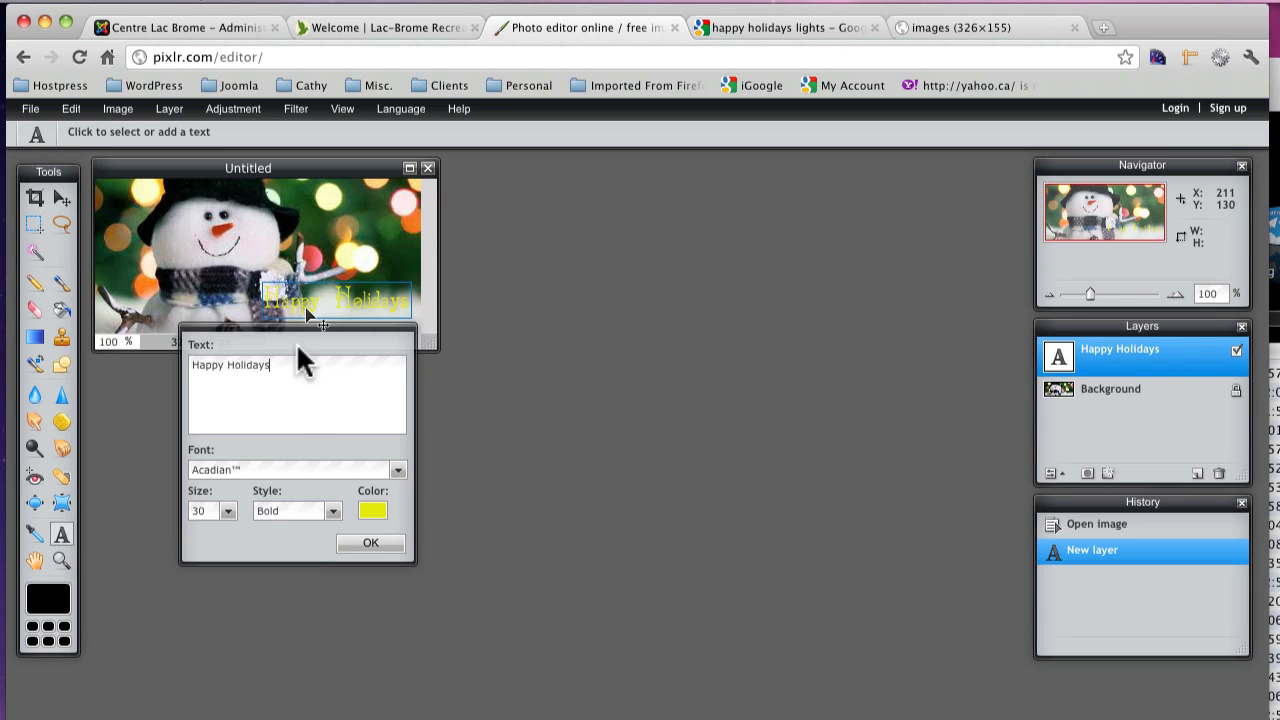
click(377, 507)
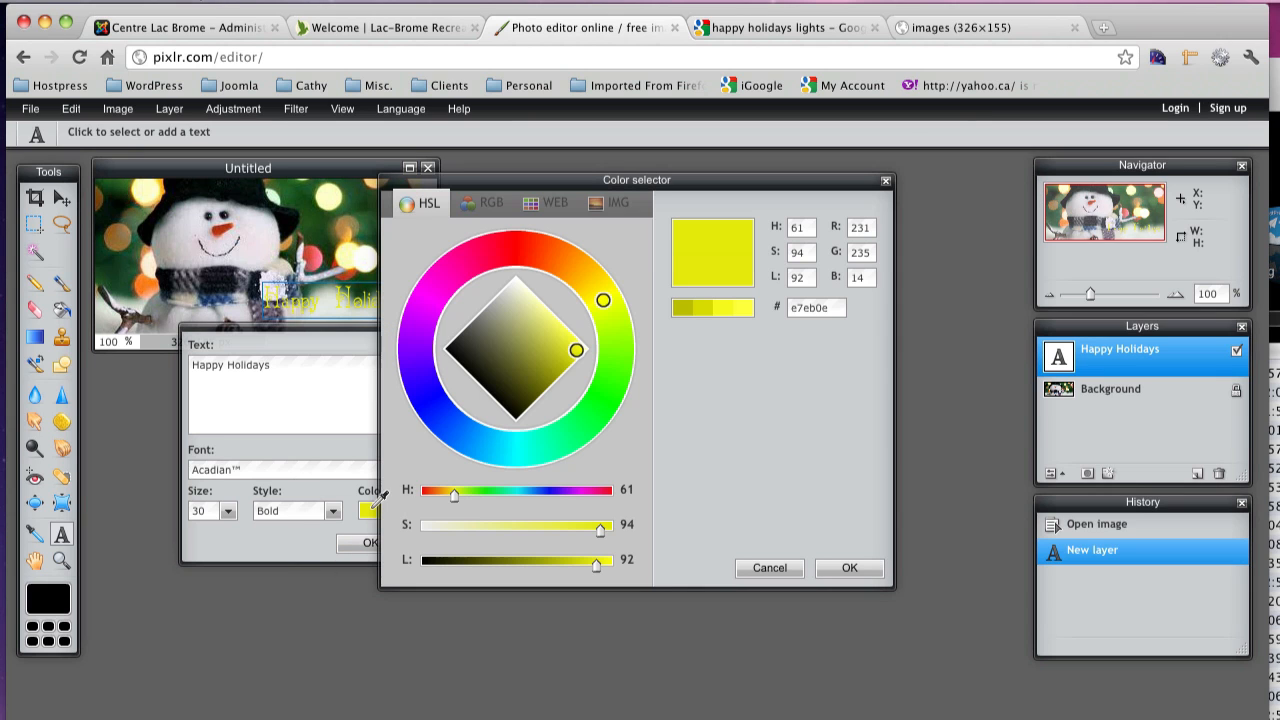
drag(461, 495, 422, 498)
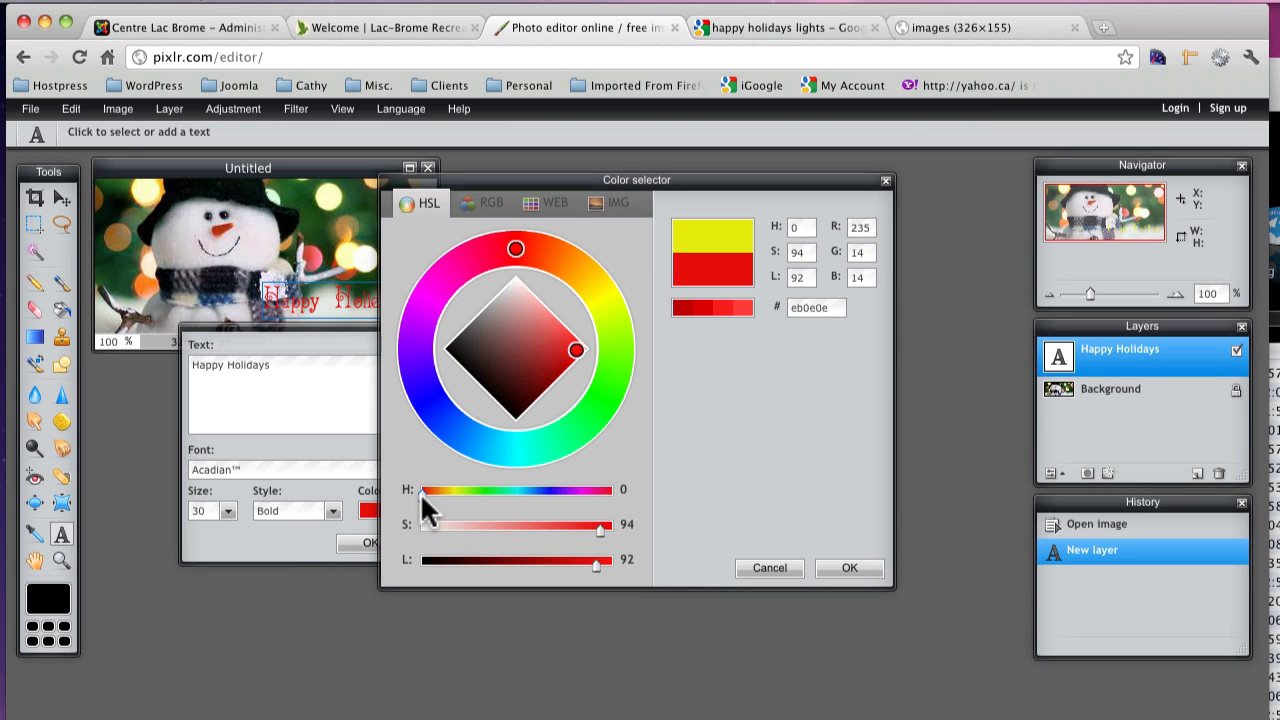
click(849, 570)
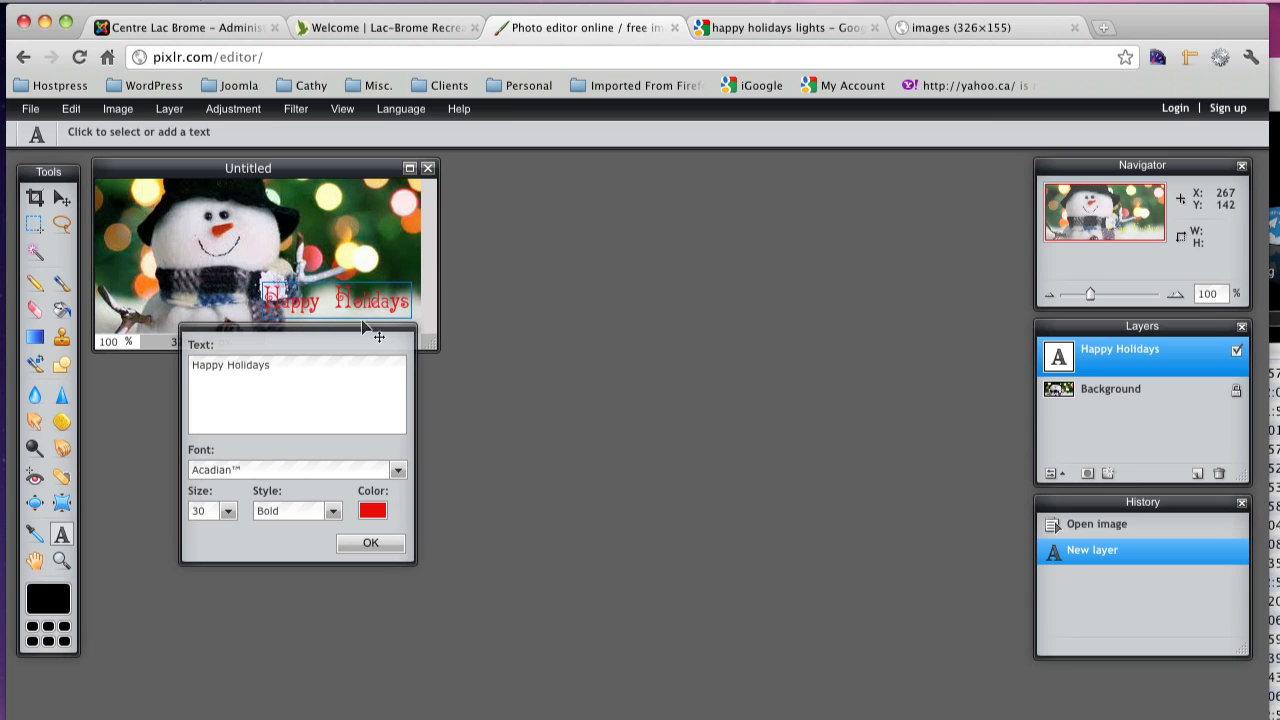
- Change the text's font to AbcKids and shift the text left so that all of it fits within the picture
click(398, 469)
scroll(300, 603, down, 20)
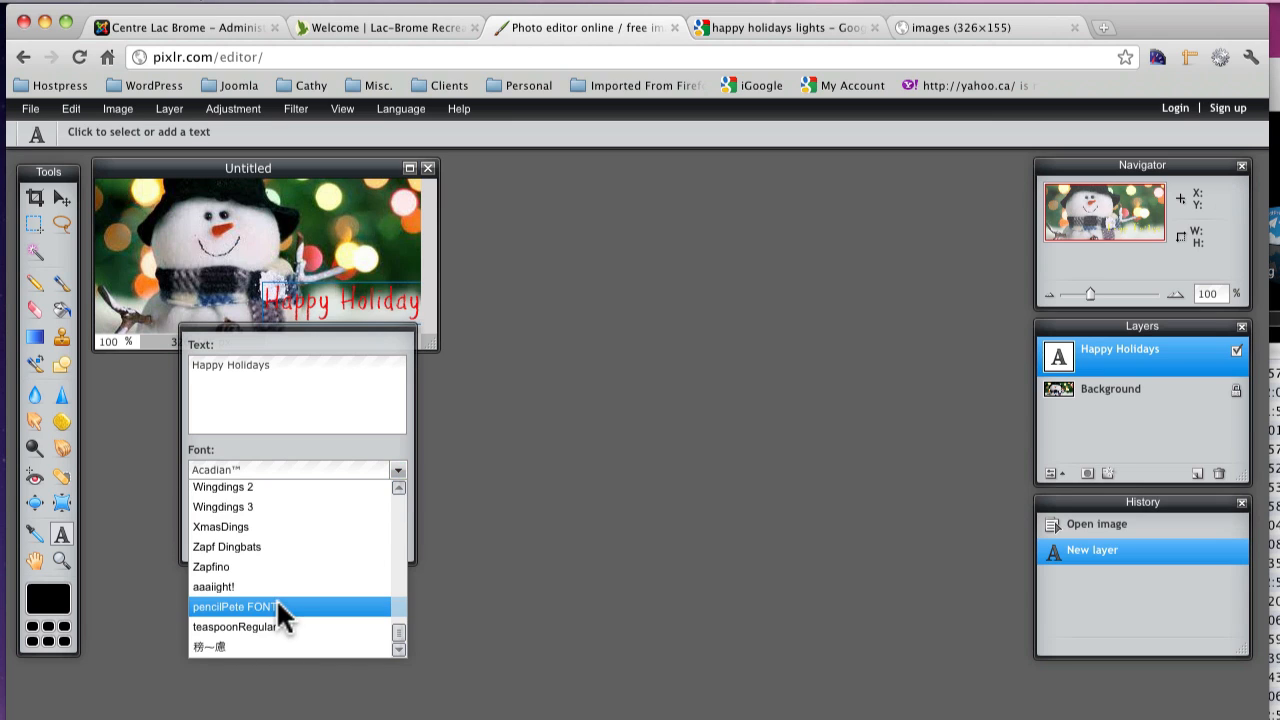
scroll(237, 503, up, 20)
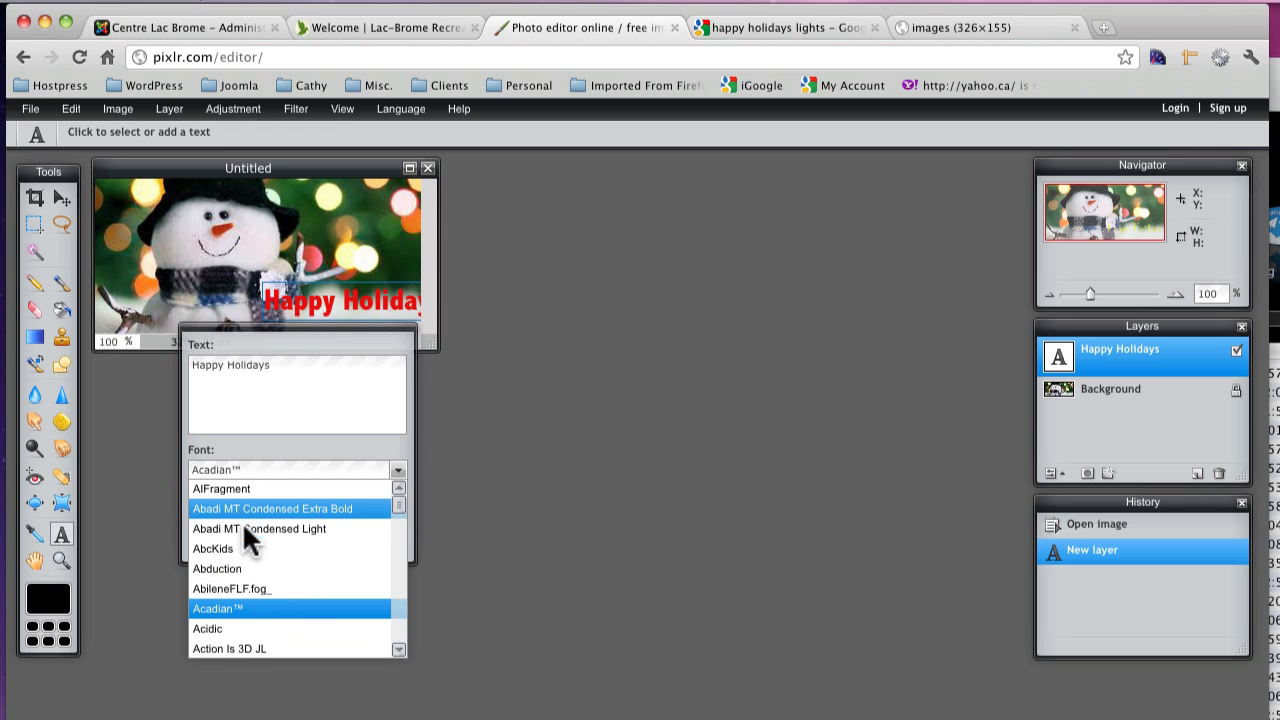
drag(399, 507, 395, 613)
scroll(395, 613, up, 2)
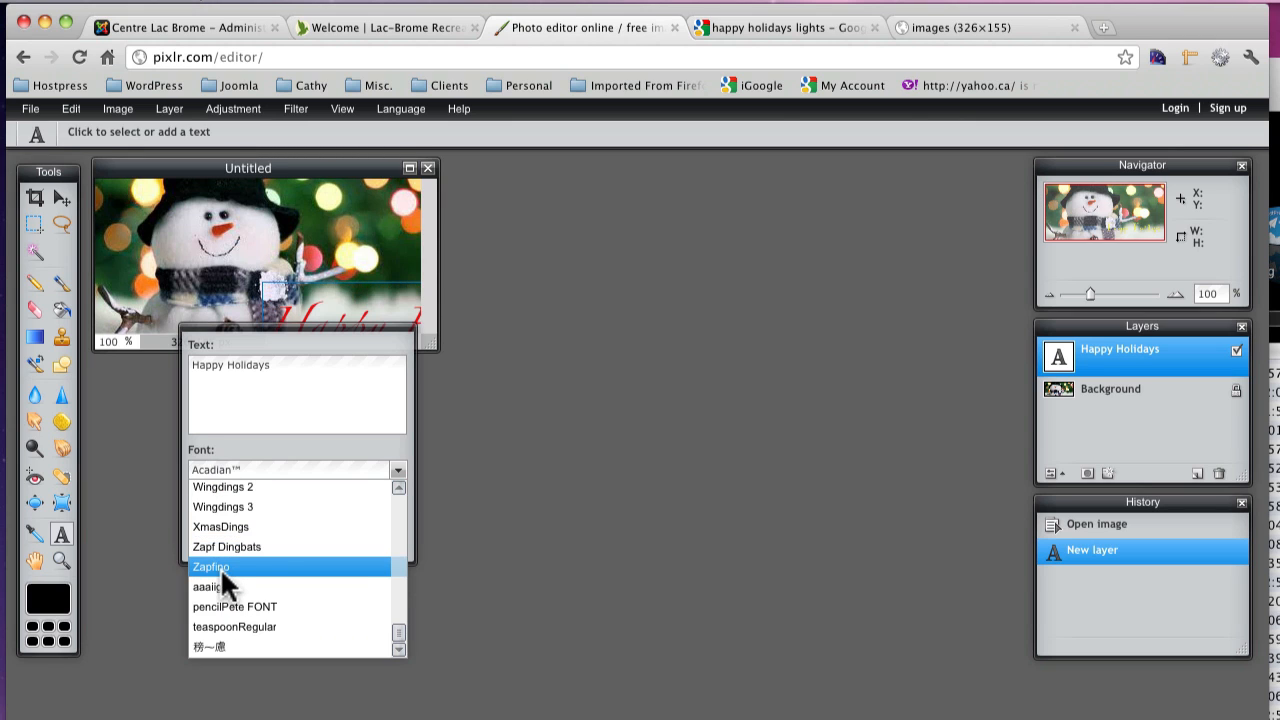
scroll(214, 548, up, 15)
click(214, 549)
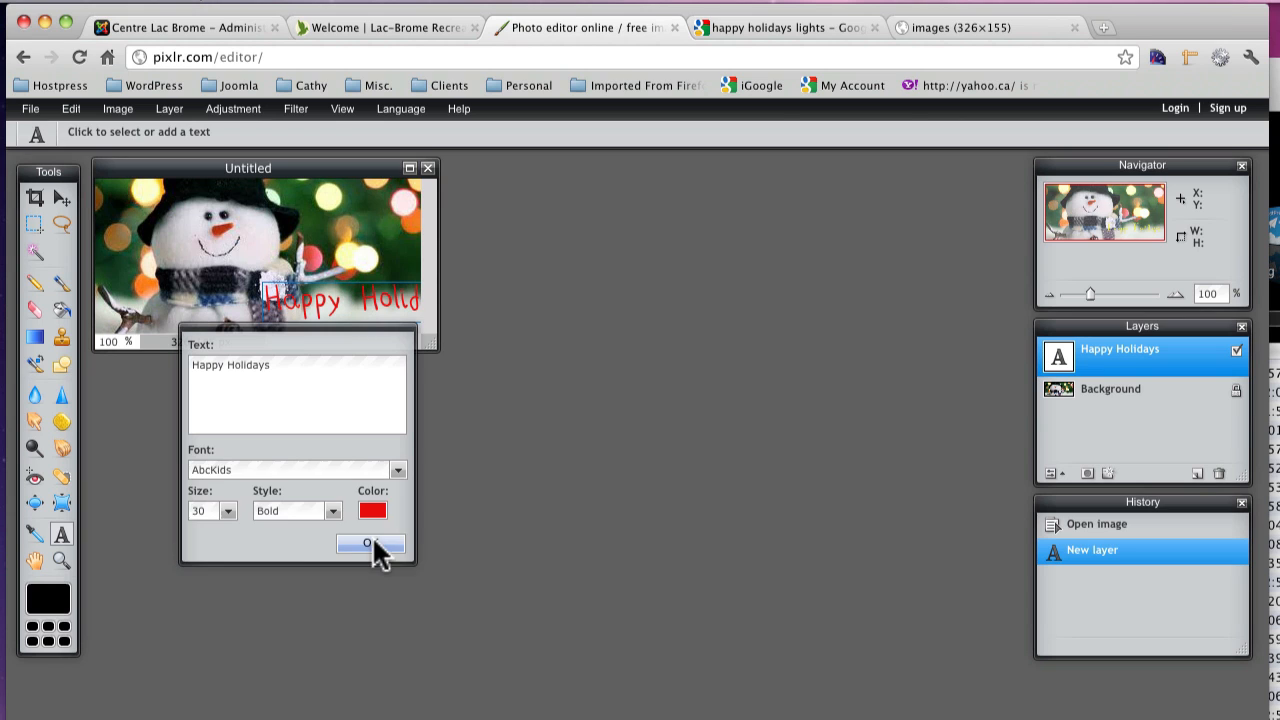
click(372, 545)
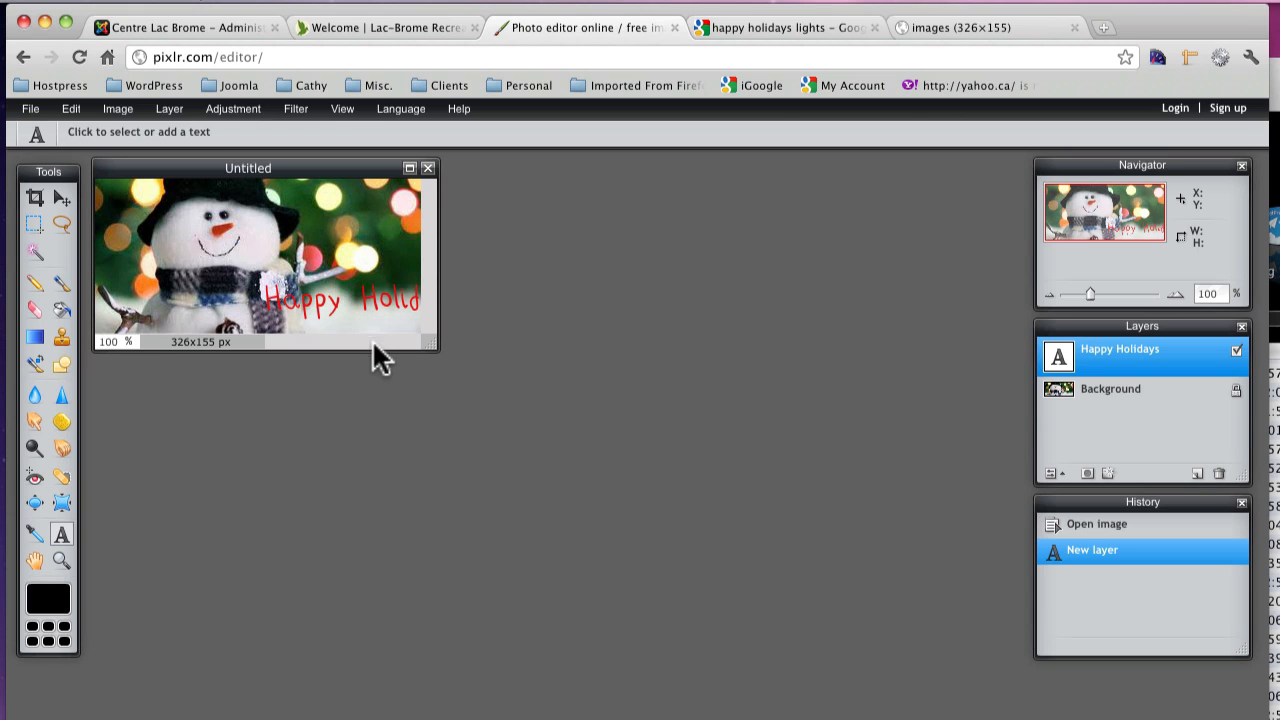
click(61, 197)
drag(348, 300, 291, 307)
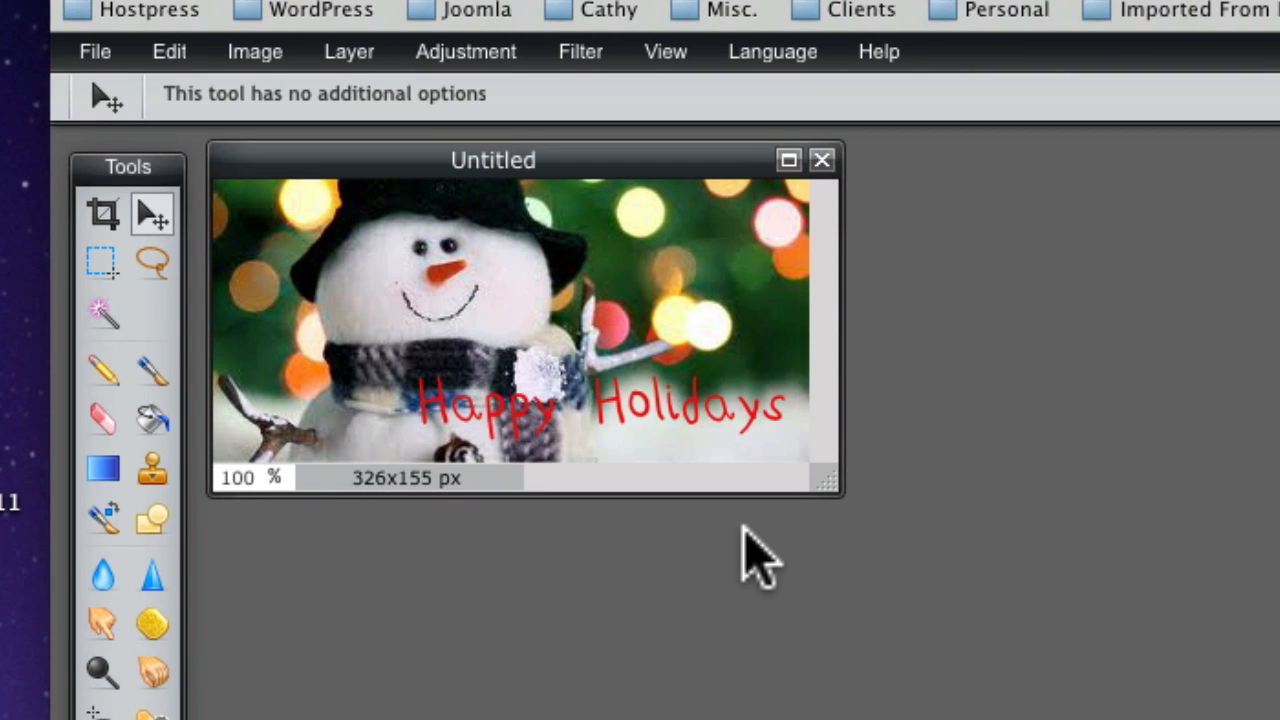
- Resize the image to a width of 200 pixels with constrained proportions
click(252, 55)
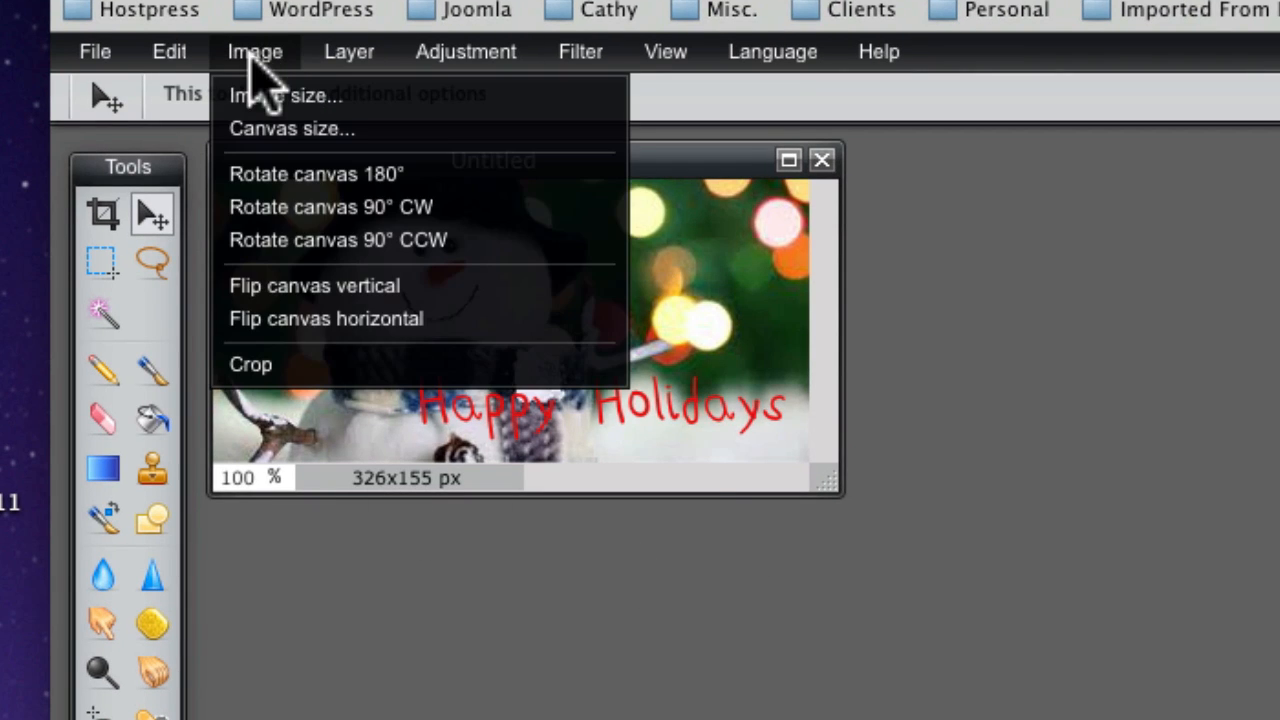
click(268, 97)
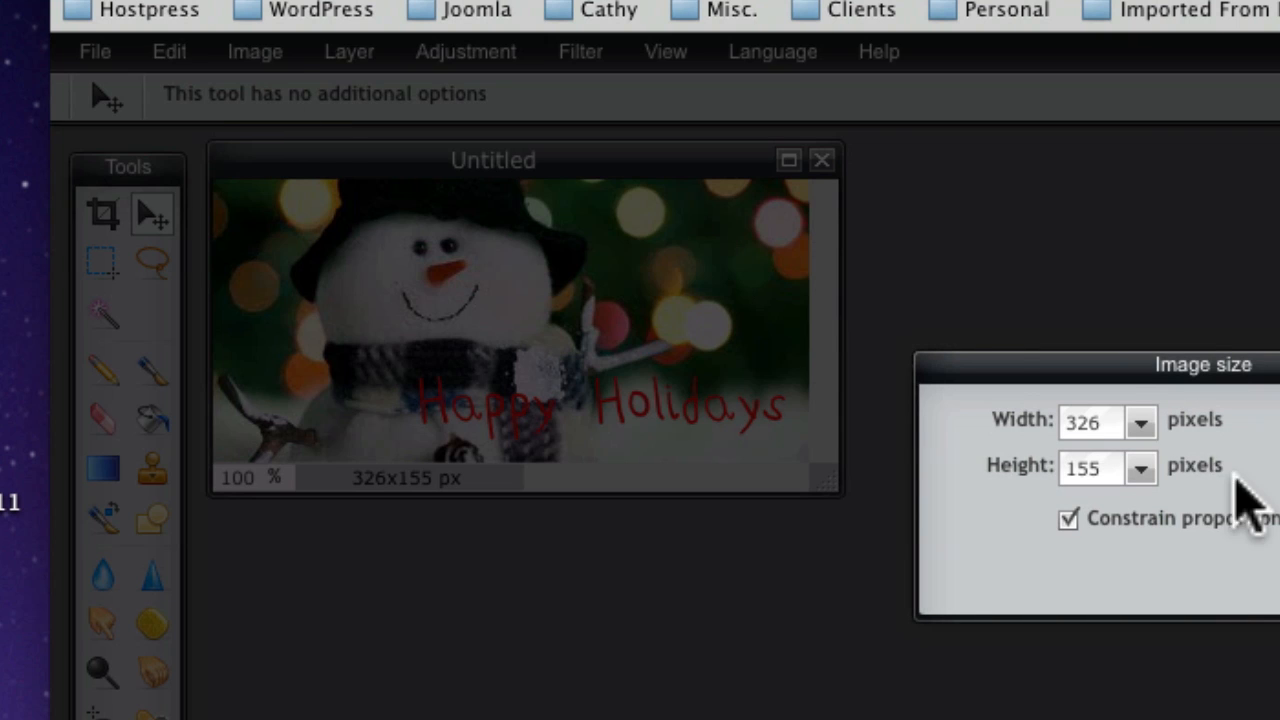
click(1140, 424)
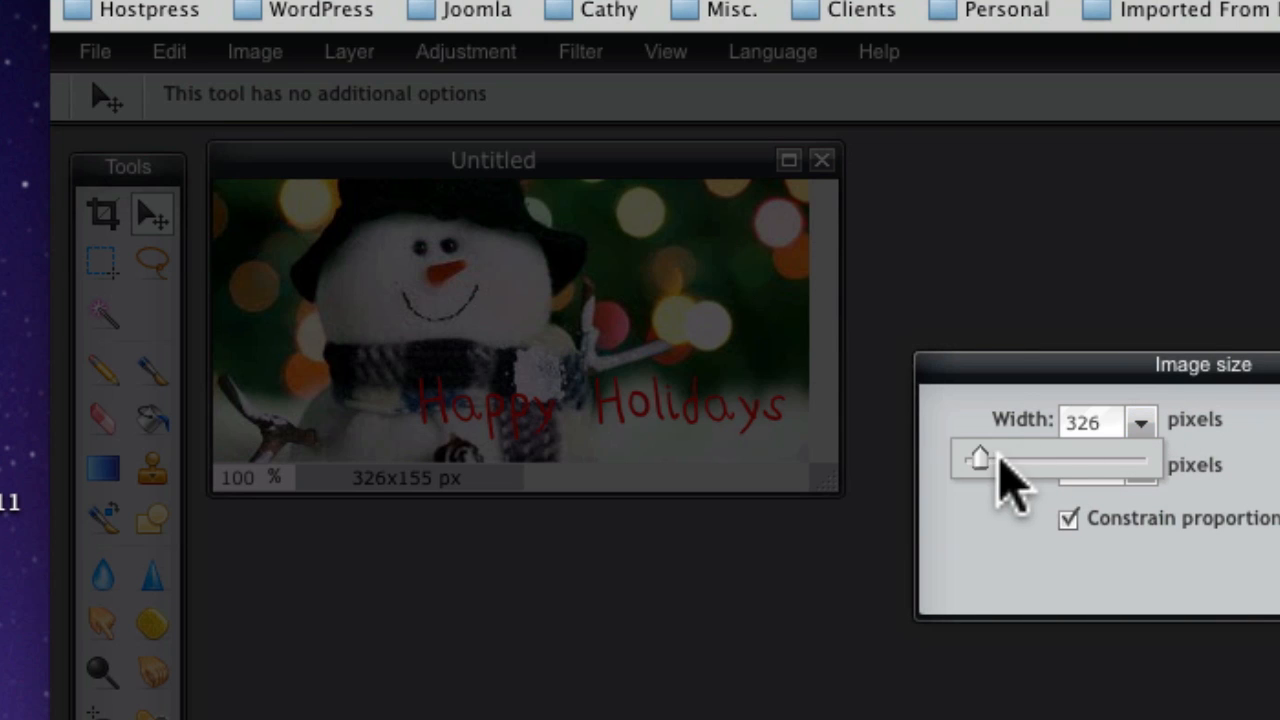
drag(976, 455, 947, 462)
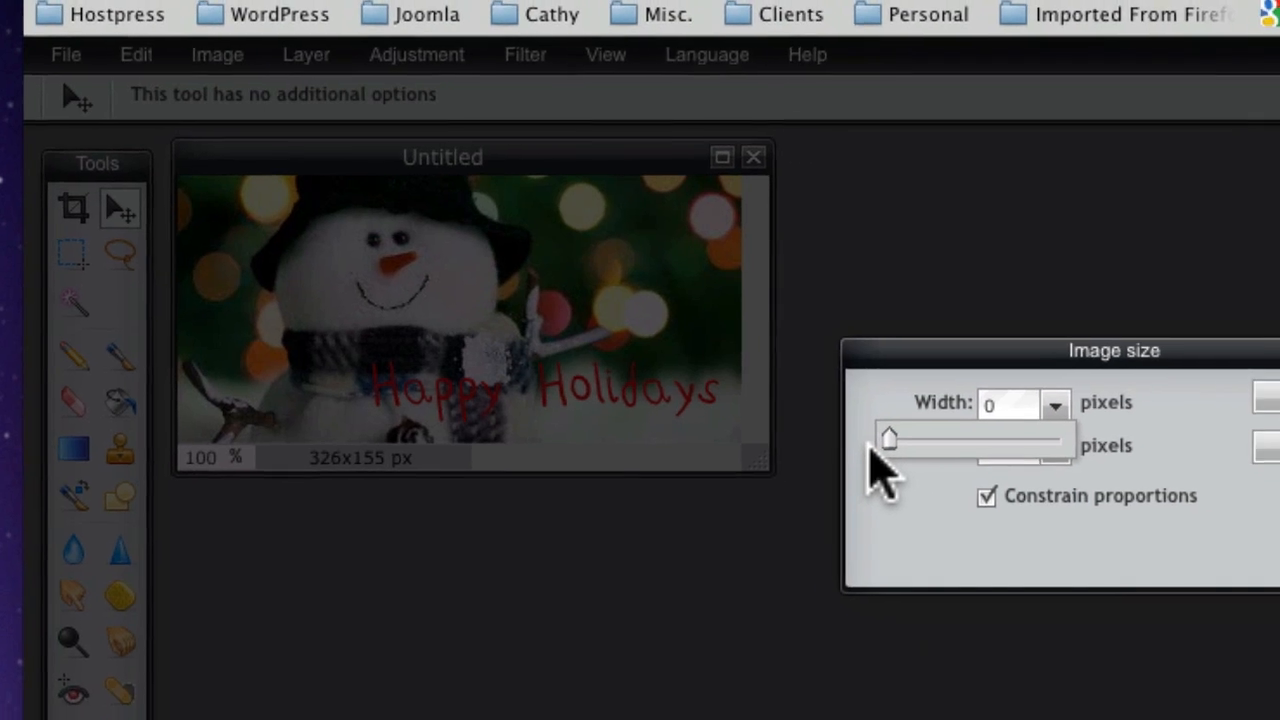
drag(870, 450, 898, 449)
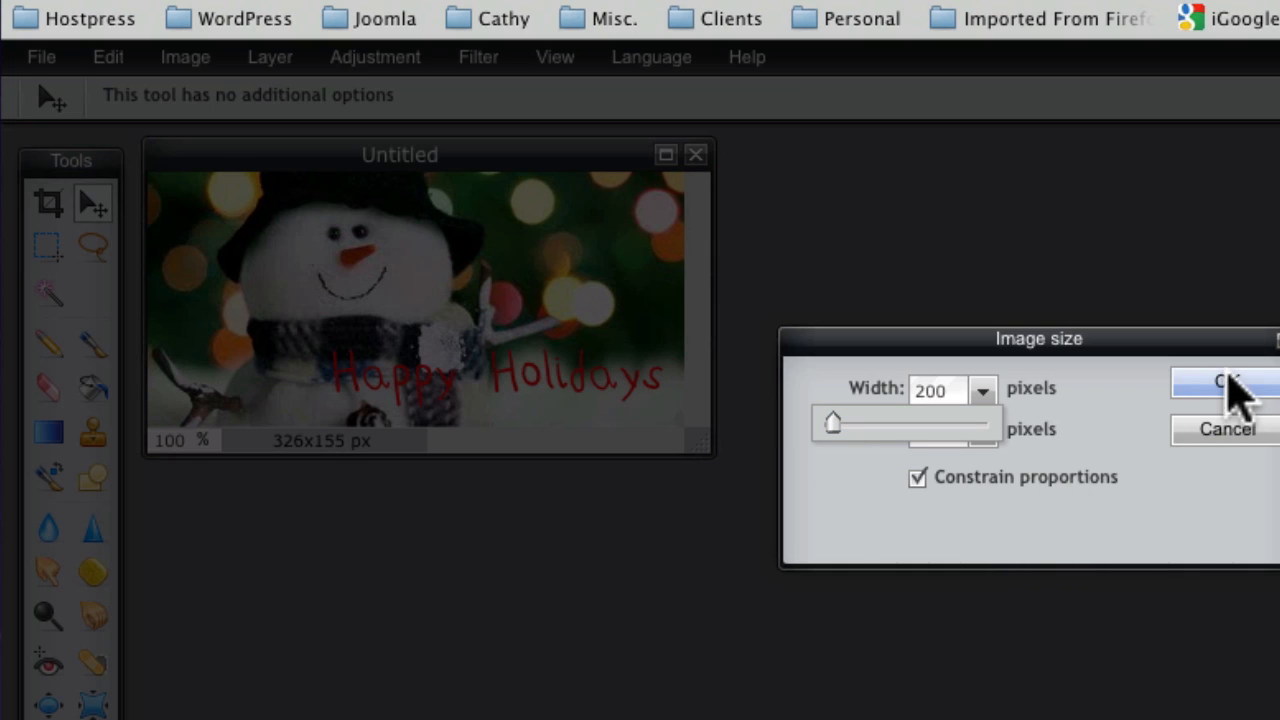
click(1230, 388)
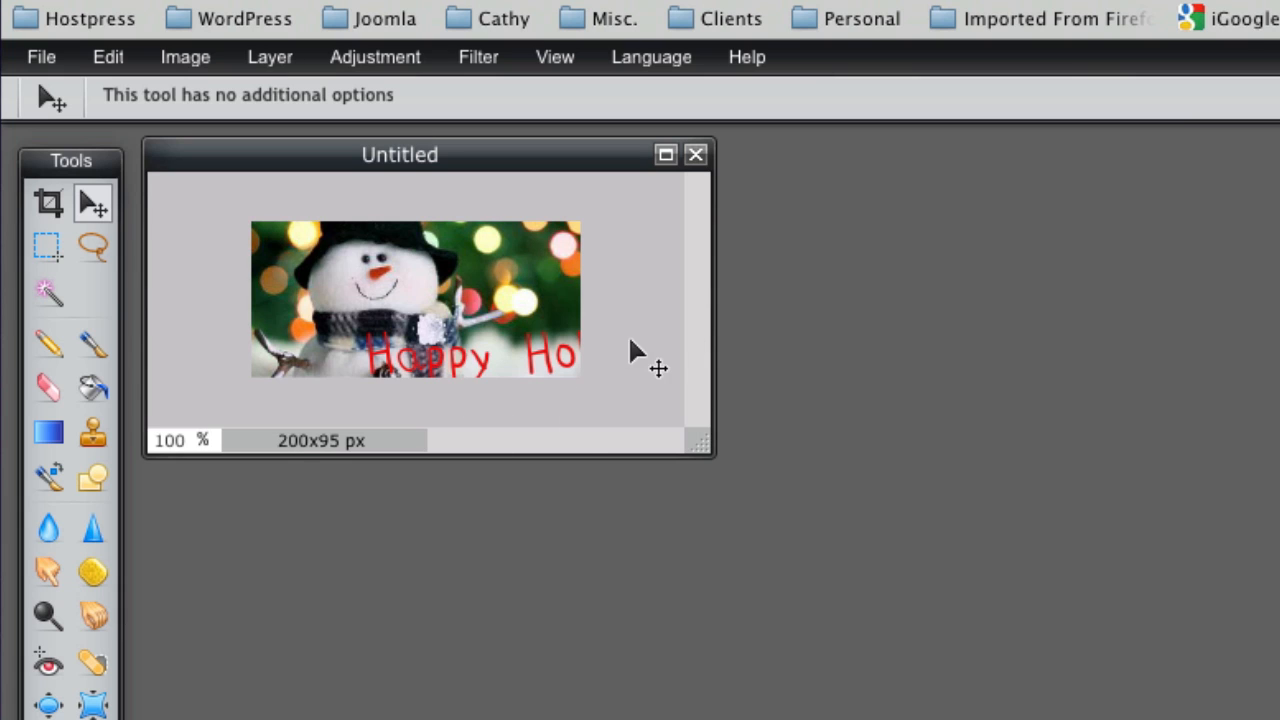
- Reduce the "Happy Holidays" text to size 24 and centre it near the lower edge of the resized picture
drag(455, 368, 348, 345)
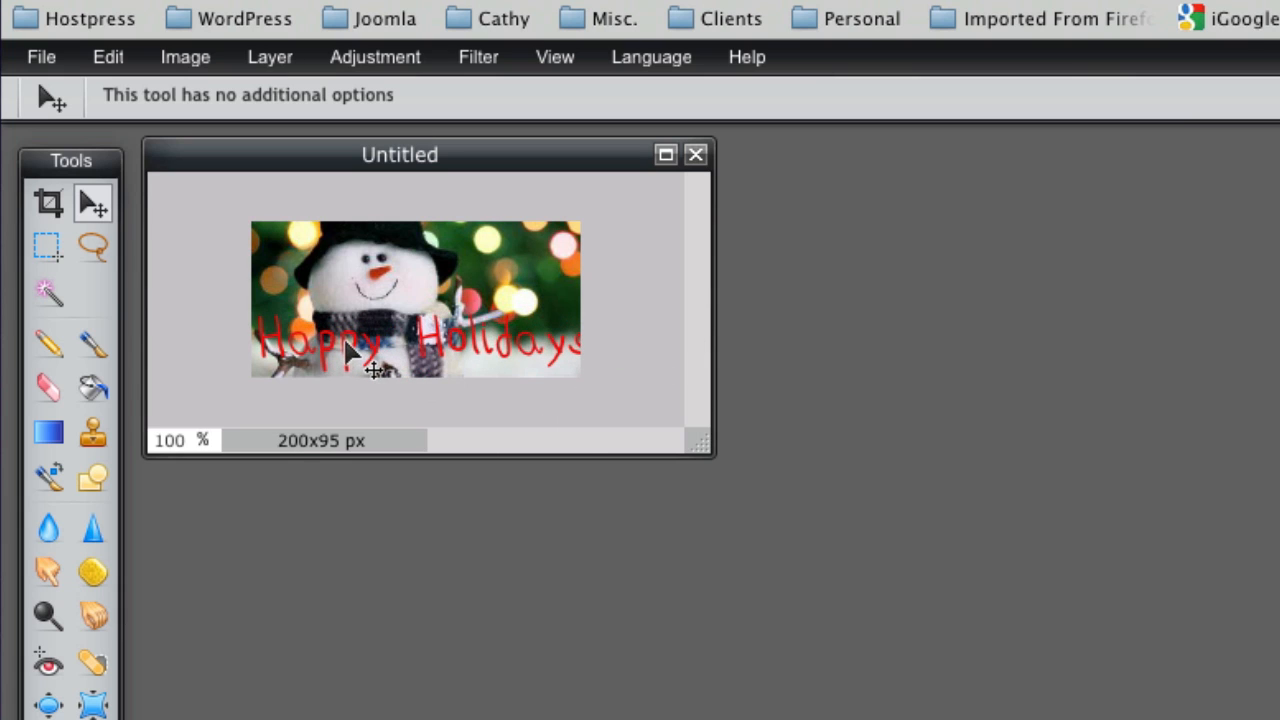
key(t)
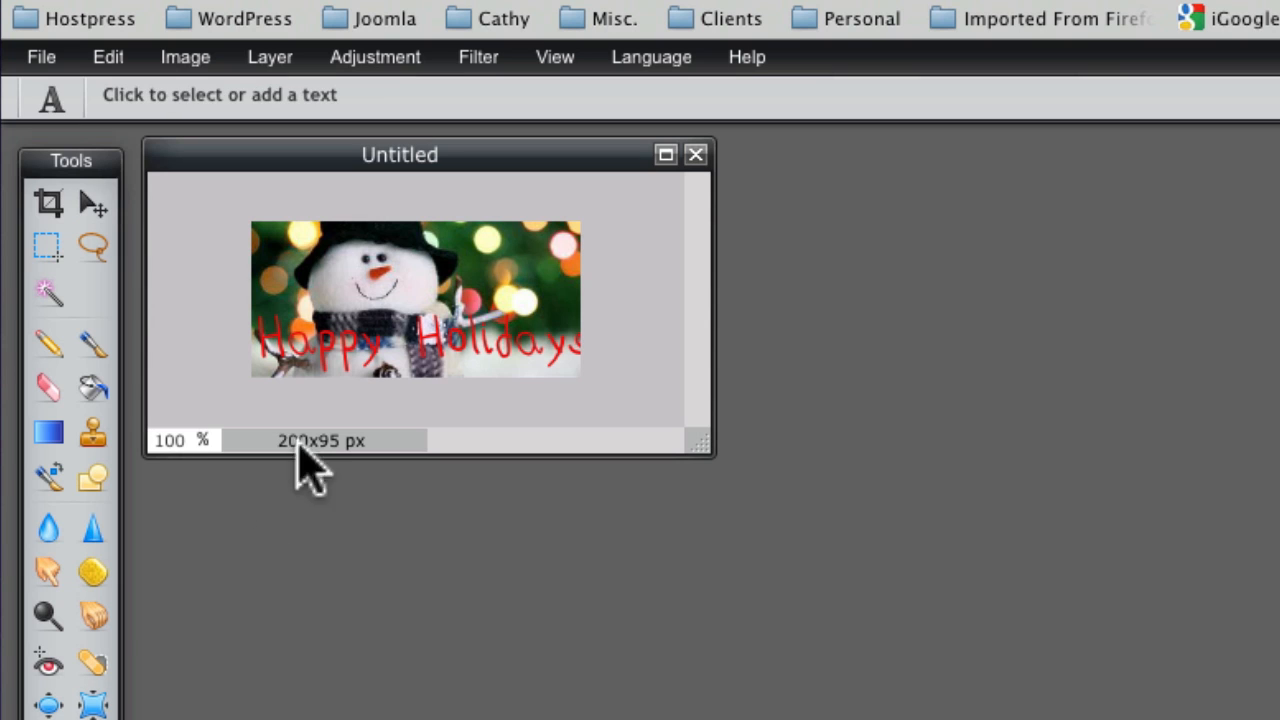
click(348, 350)
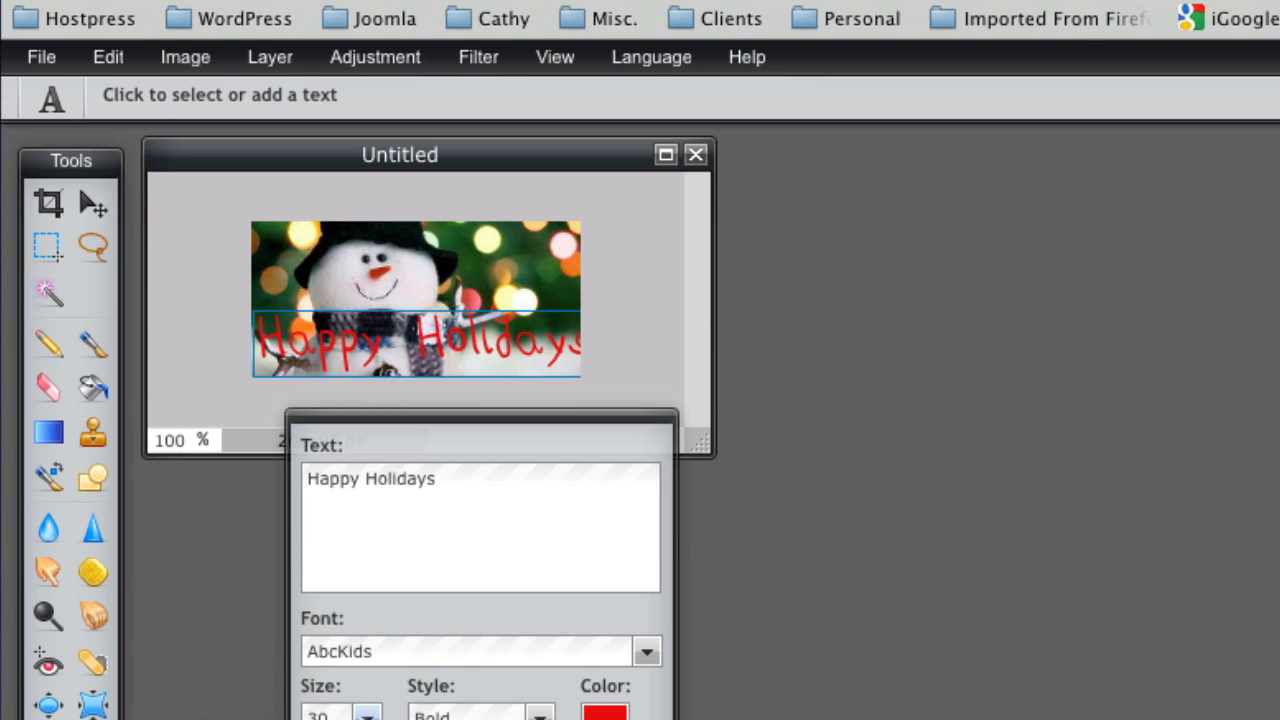
click(367, 716)
drag(232, 684, 219, 681)
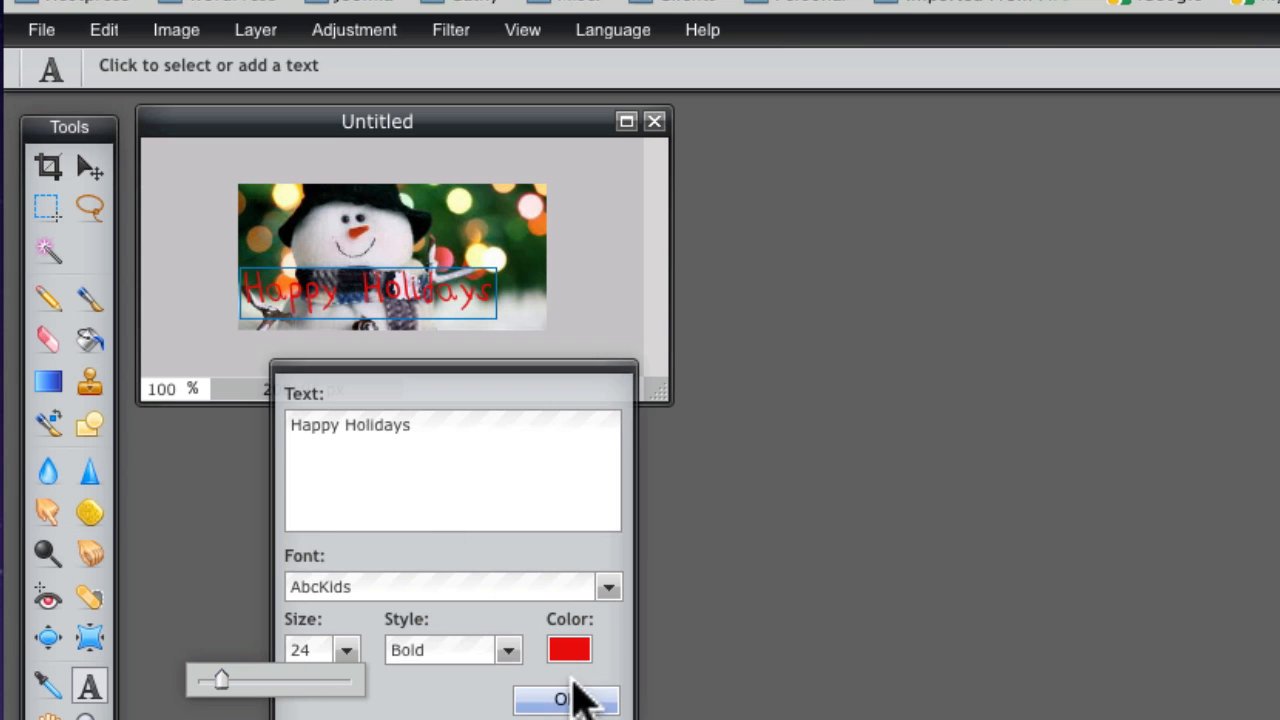
click(566, 700)
click(89, 166)
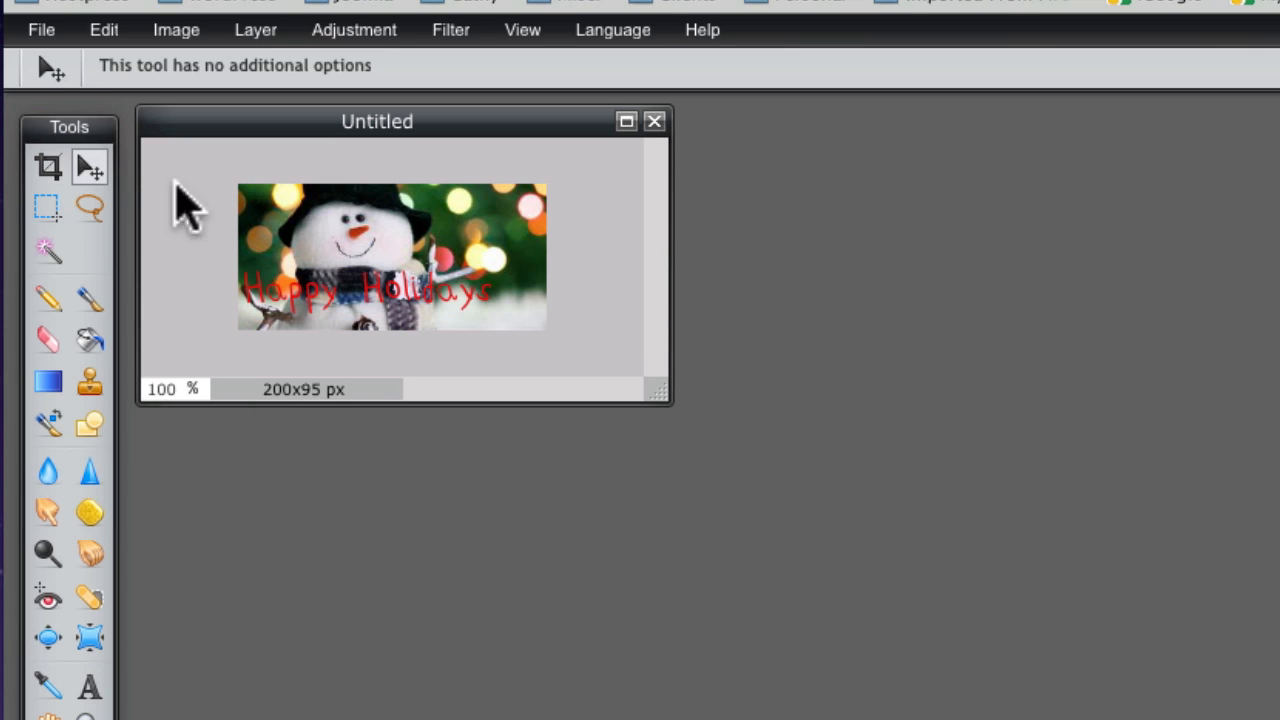
mouse_move(398, 290)
mouse_down()
mouse_move(421, 314)
mouse_move(420, 303)
mouse_up()
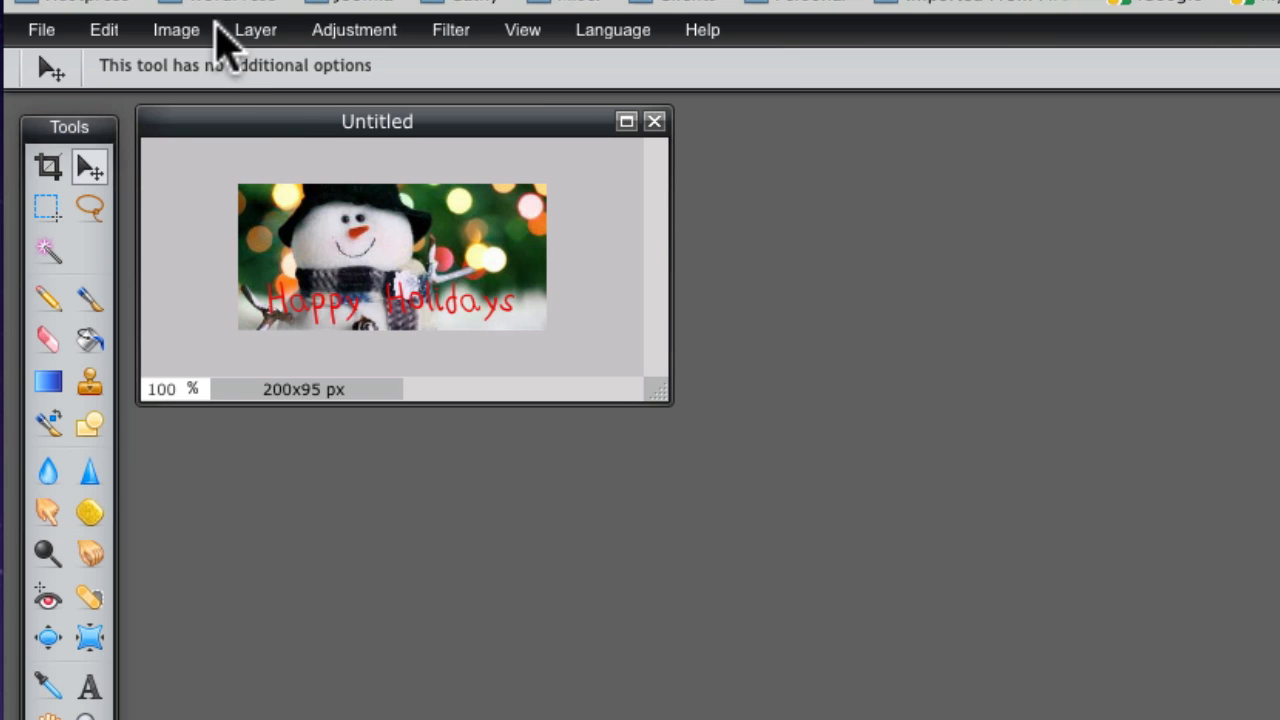
- Extend the canvas height to 280 pixels, anchoring the existing picture at the top centre
click(176, 31)
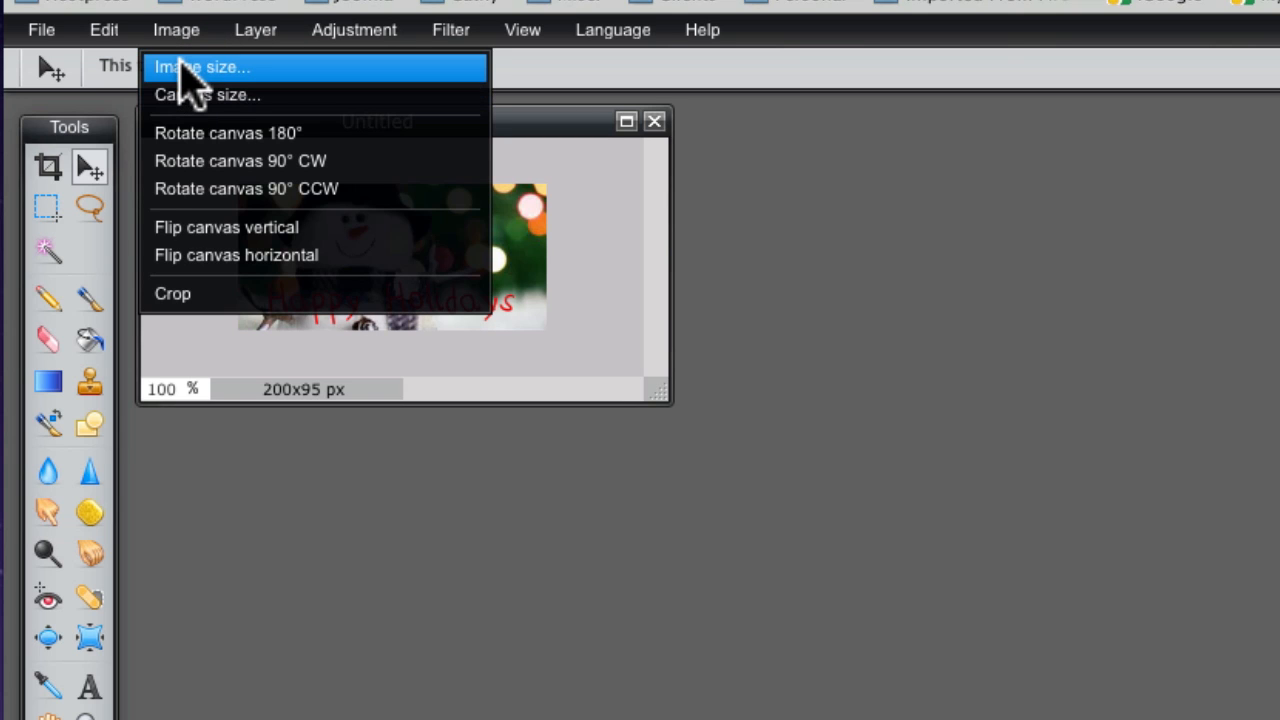
click(185, 95)
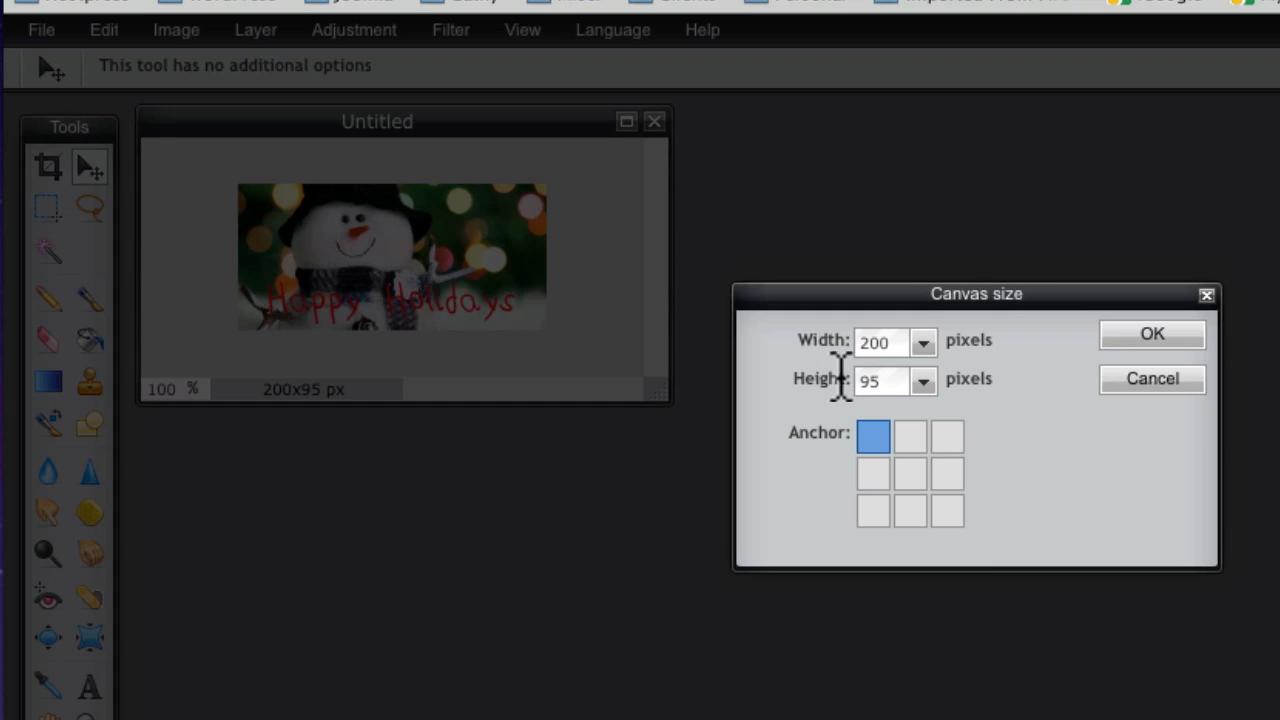
click(922, 381)
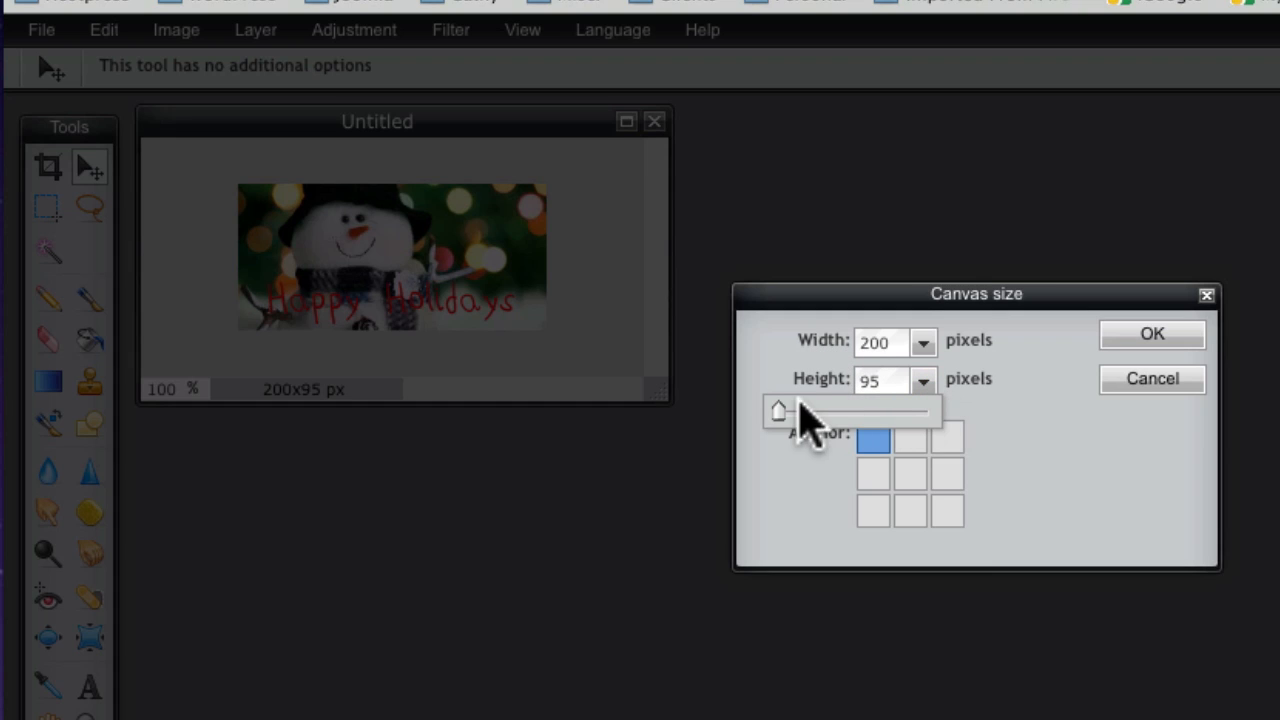
drag(780, 410, 797, 432)
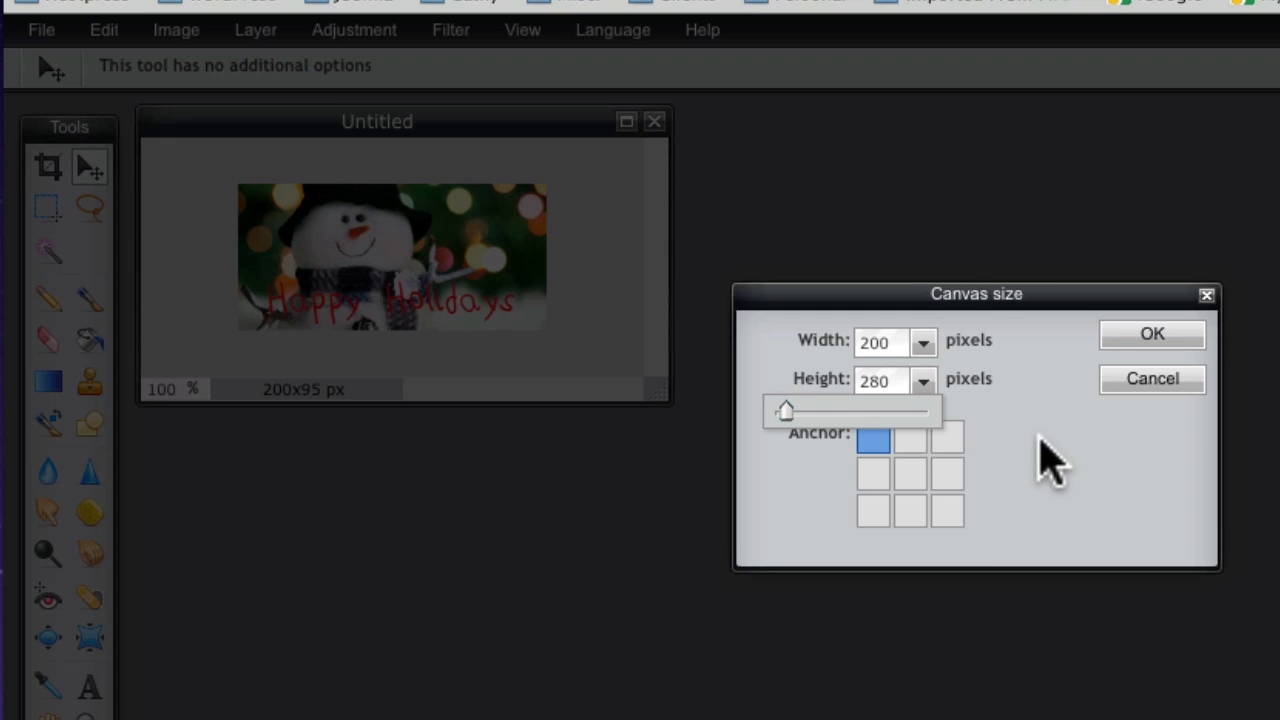
click(1038, 436)
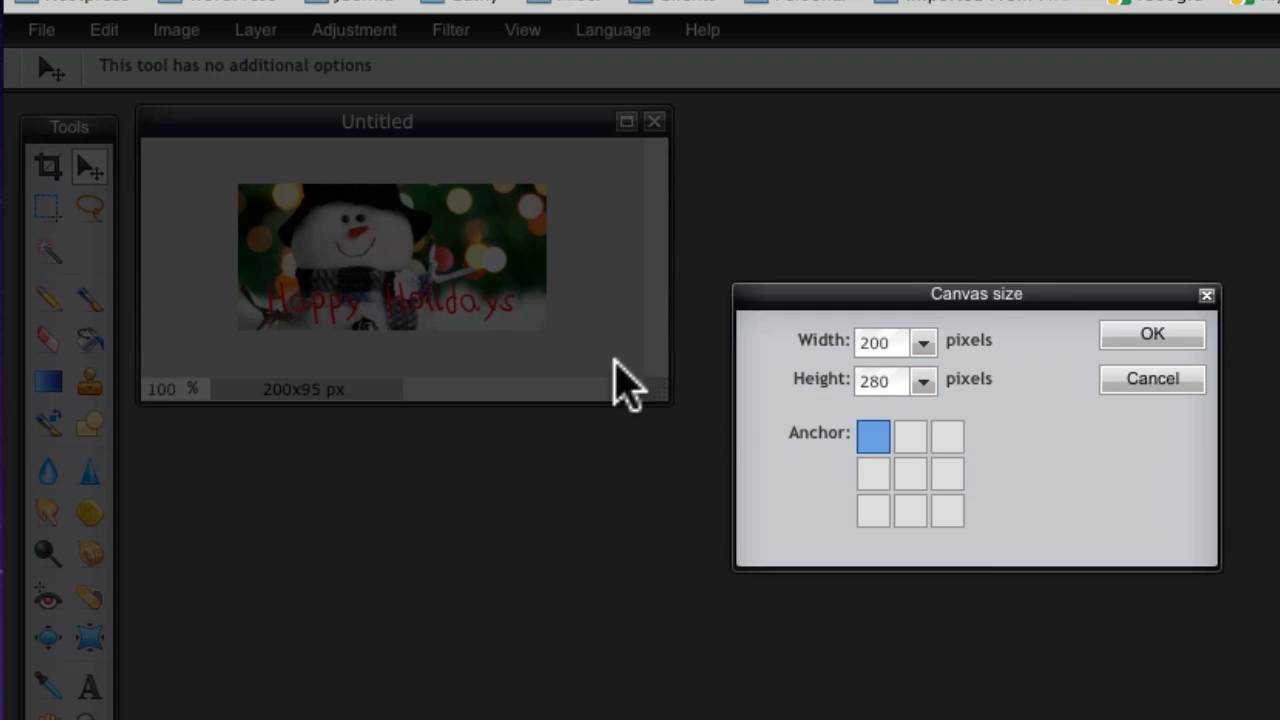
click(910, 437)
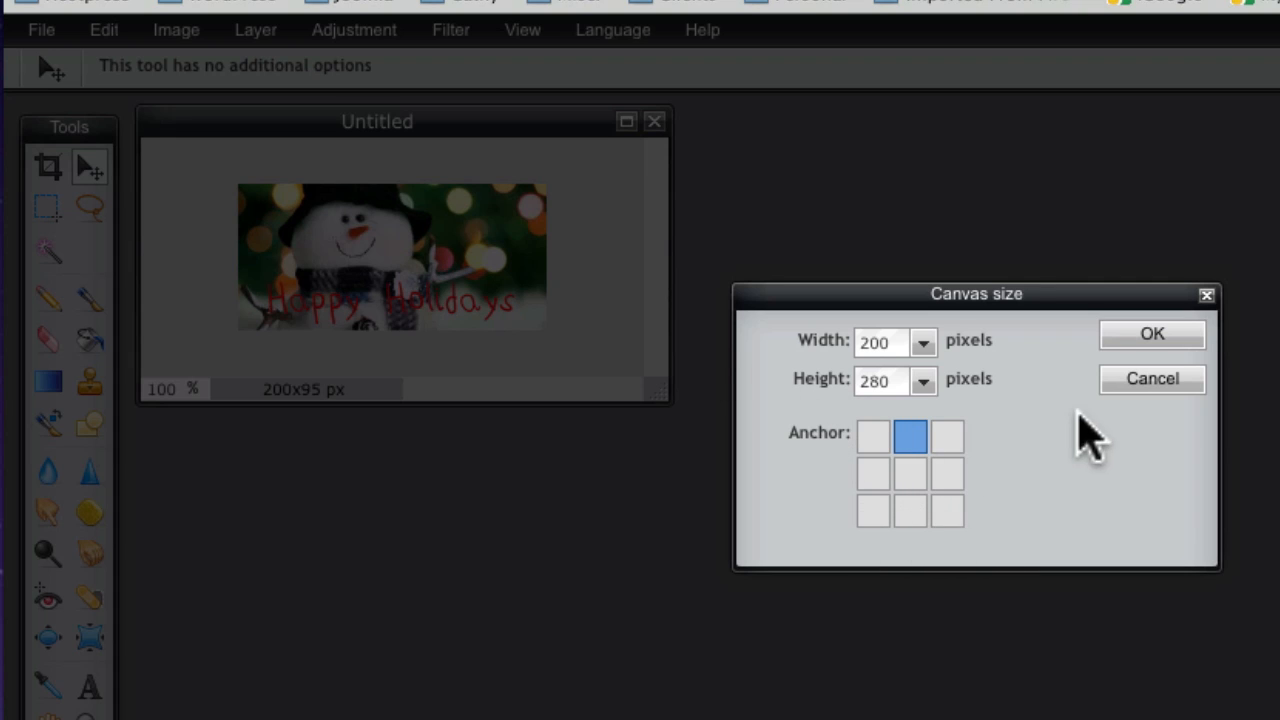
click(1150, 338)
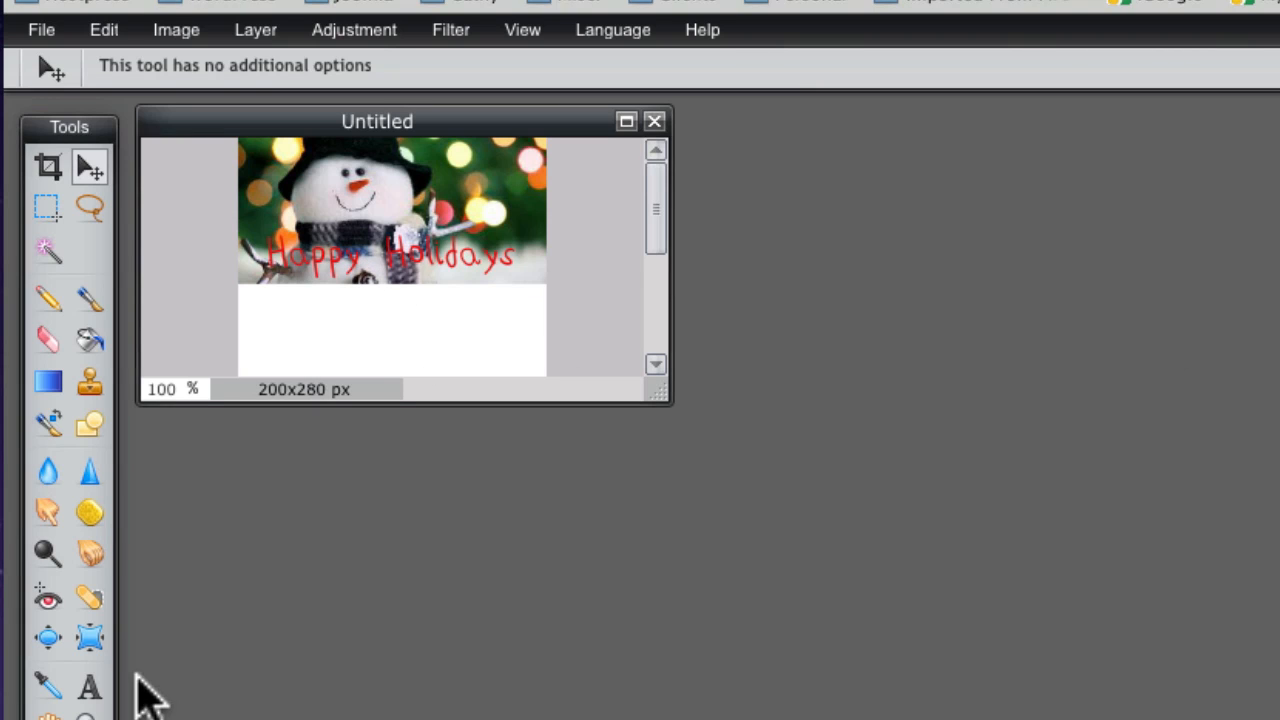
- Move the "Happy Holidays" text onto the white area just below the picture and enlarge the image window to show the whole canvas
click(90, 688)
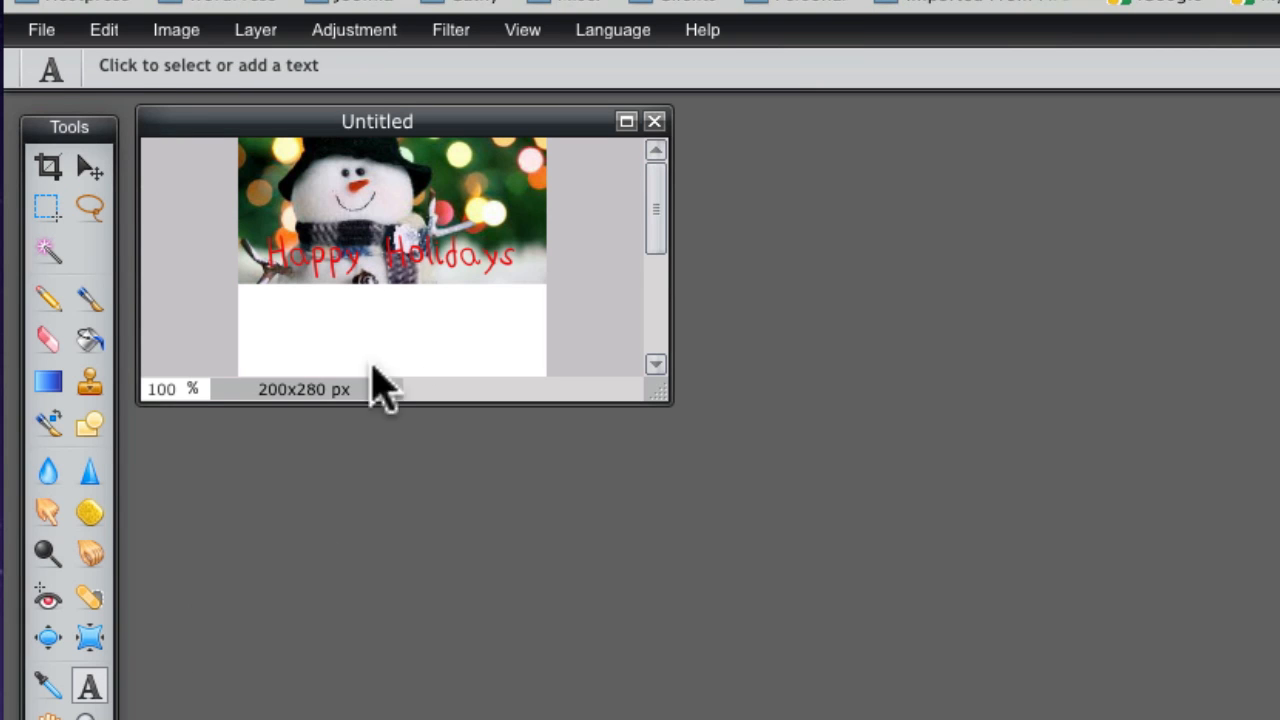
click(375, 252)
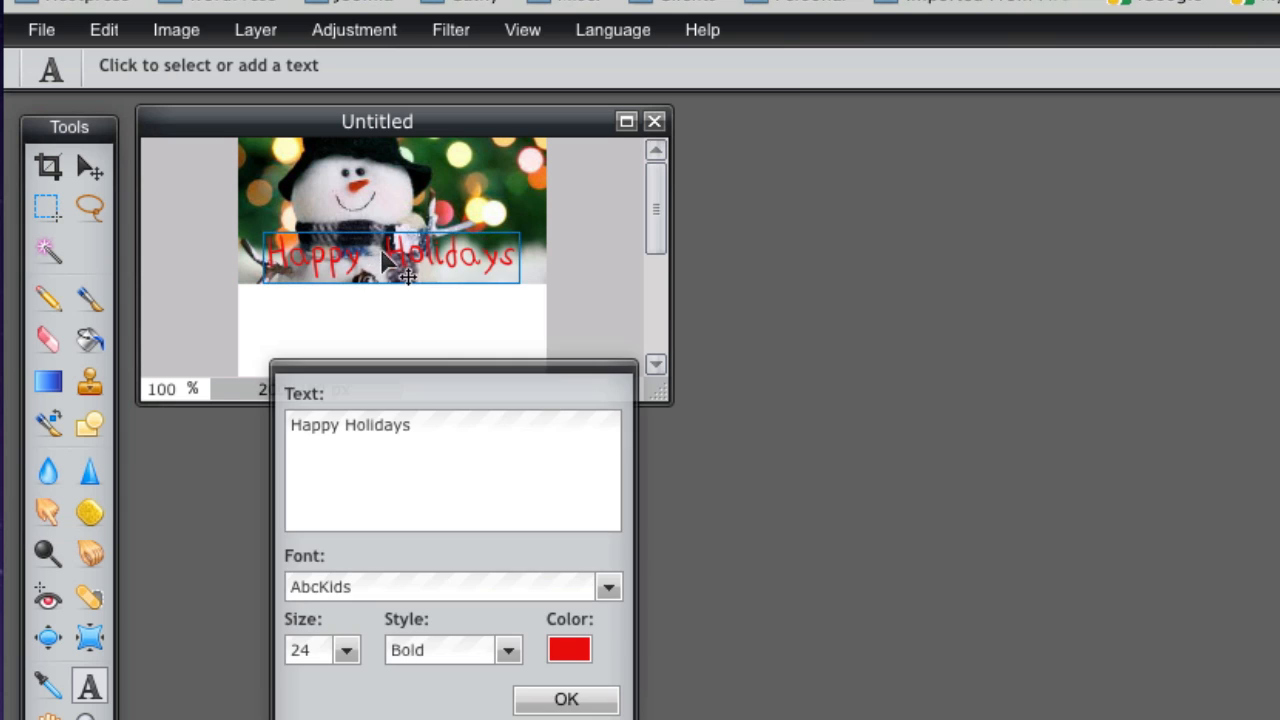
drag(382, 248, 380, 311)
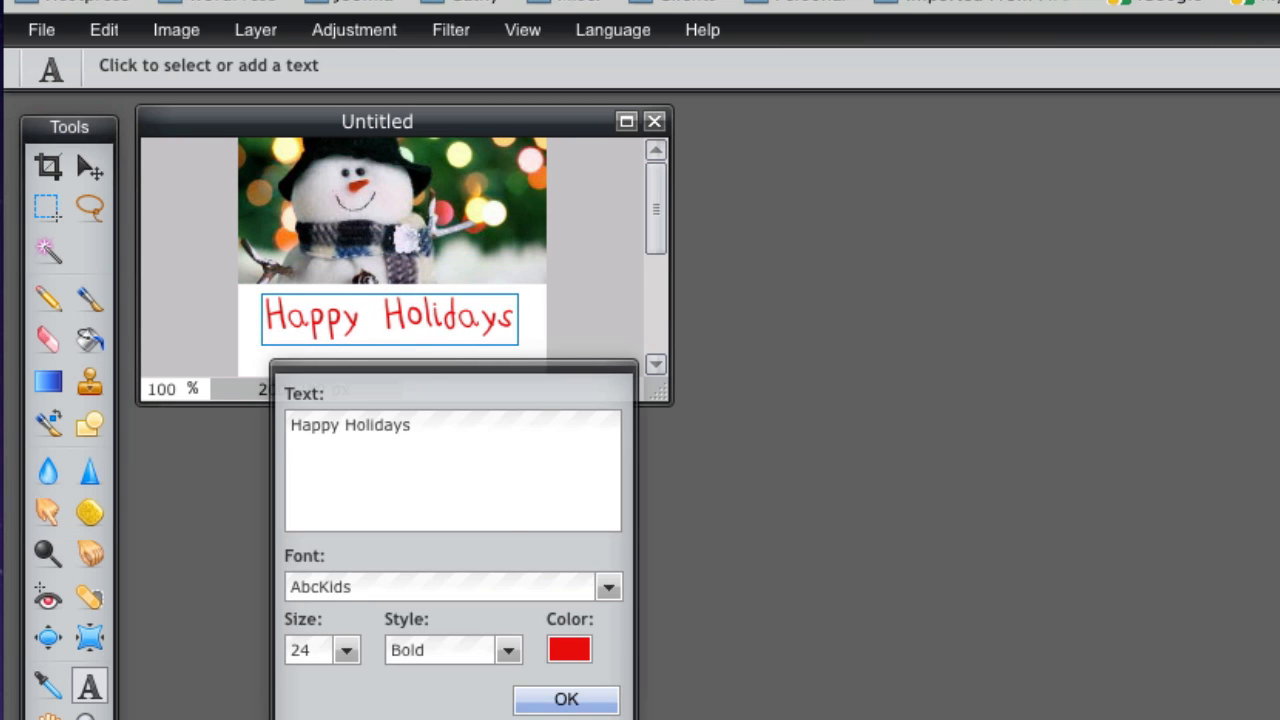
click(564, 700)
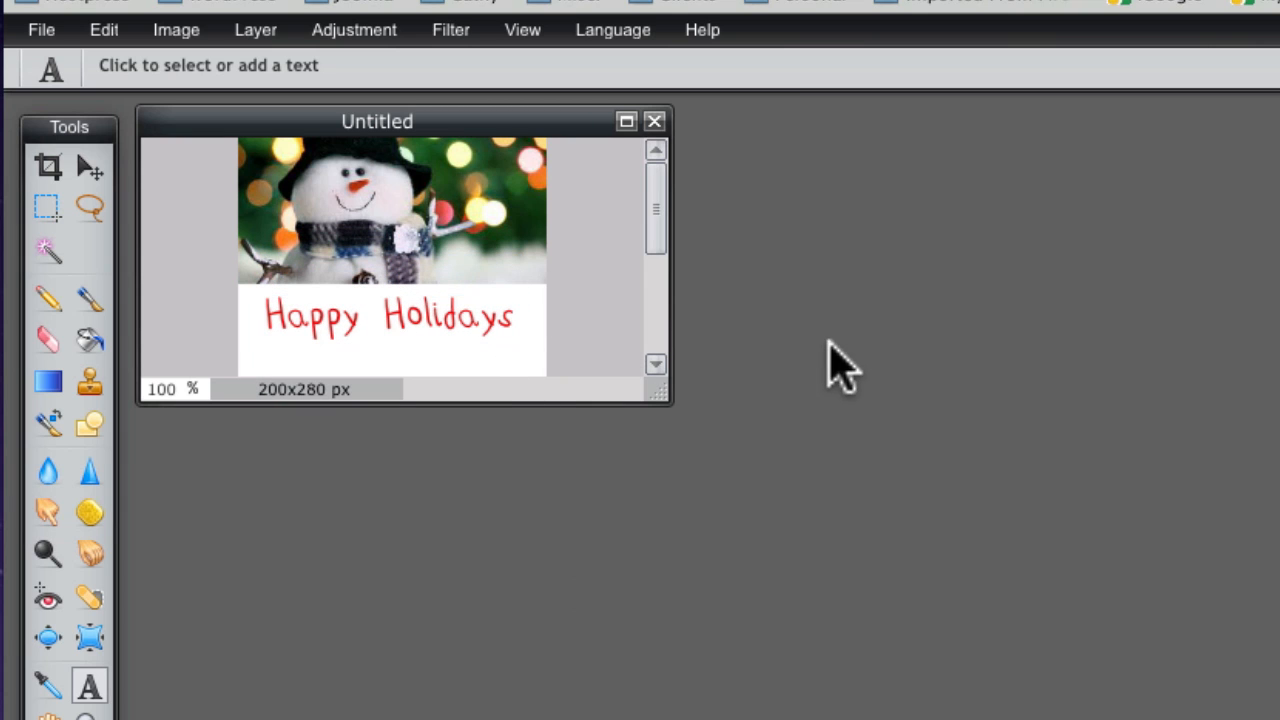
drag(651, 223, 663, 180)
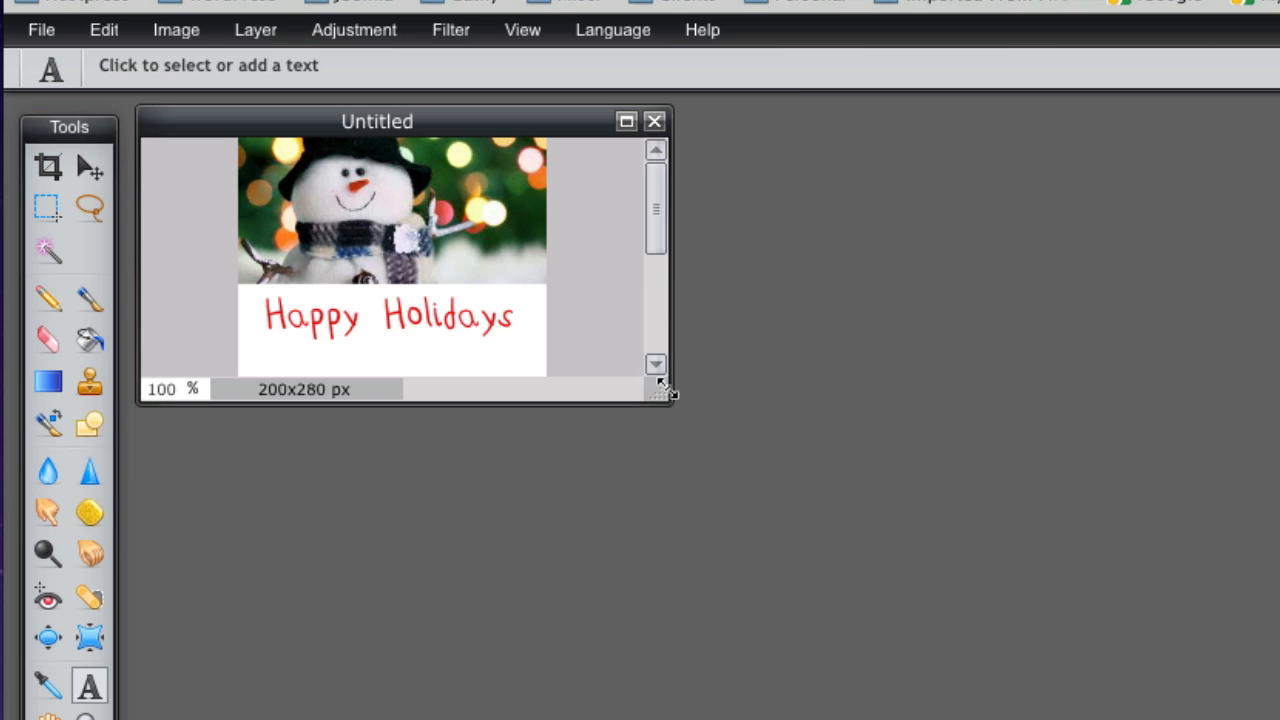
drag(658, 390, 834, 719)
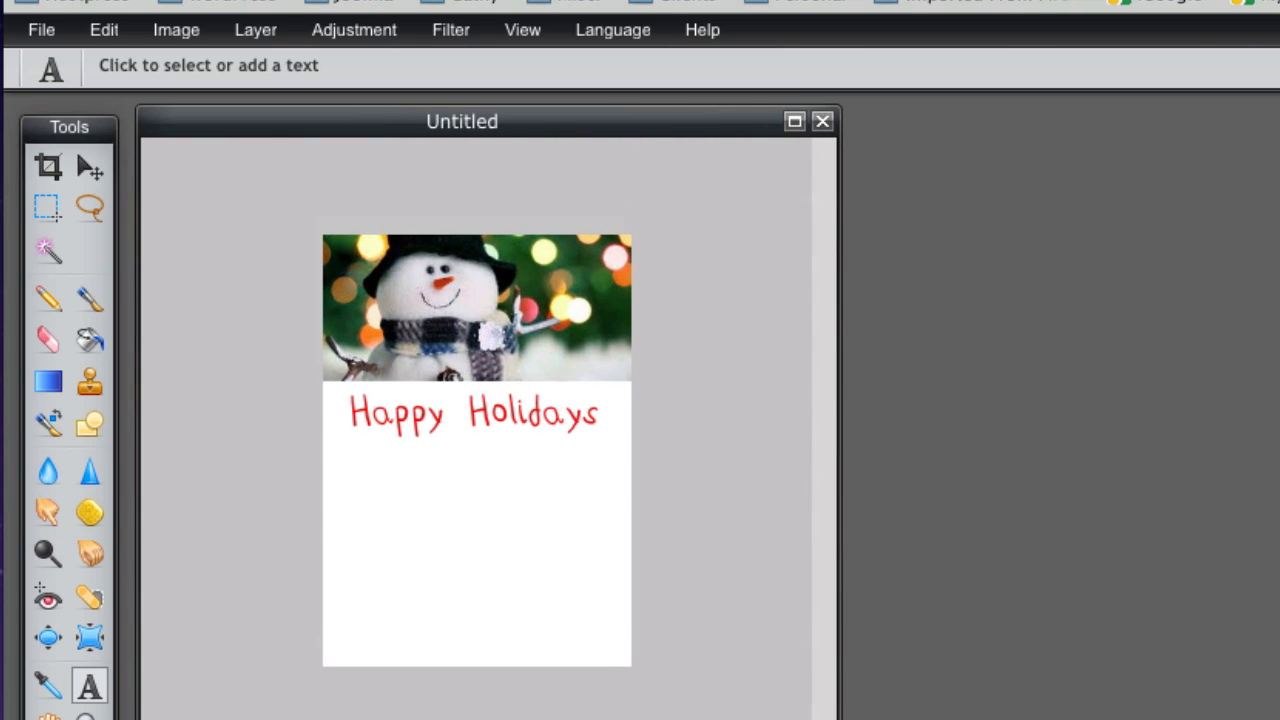
click(681, 316)
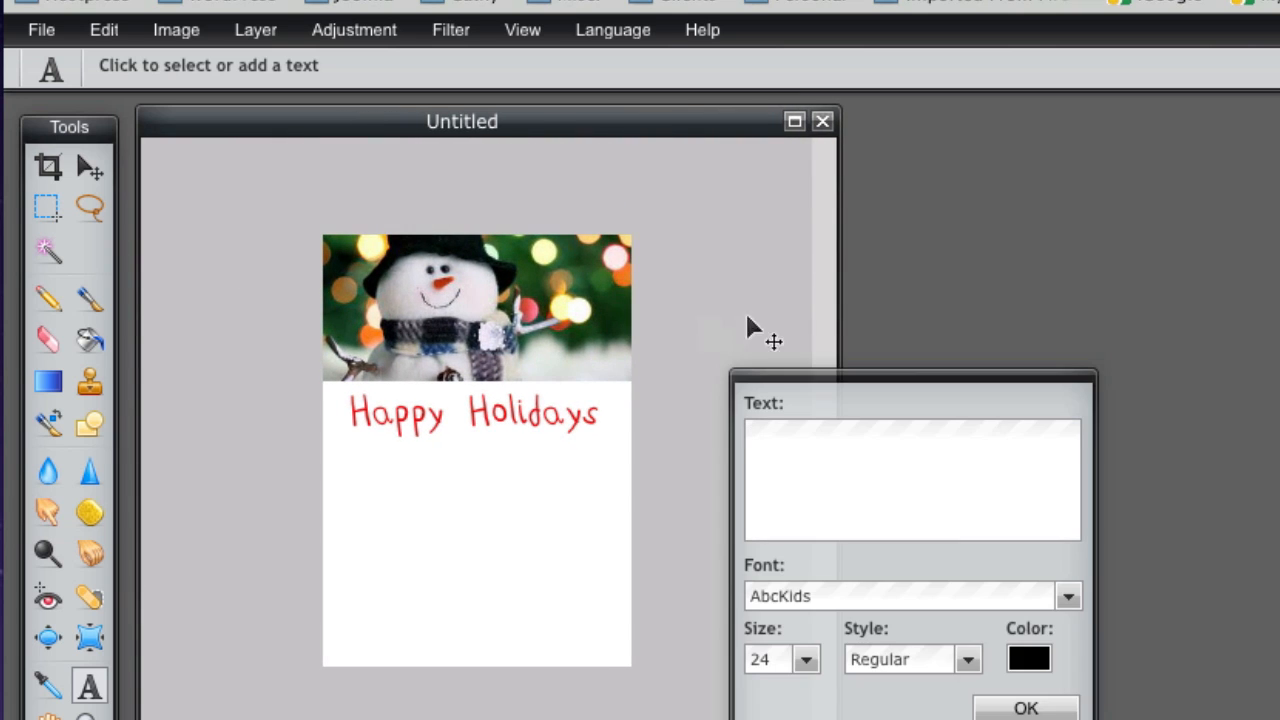
click(1015, 710)
click(675, 331)
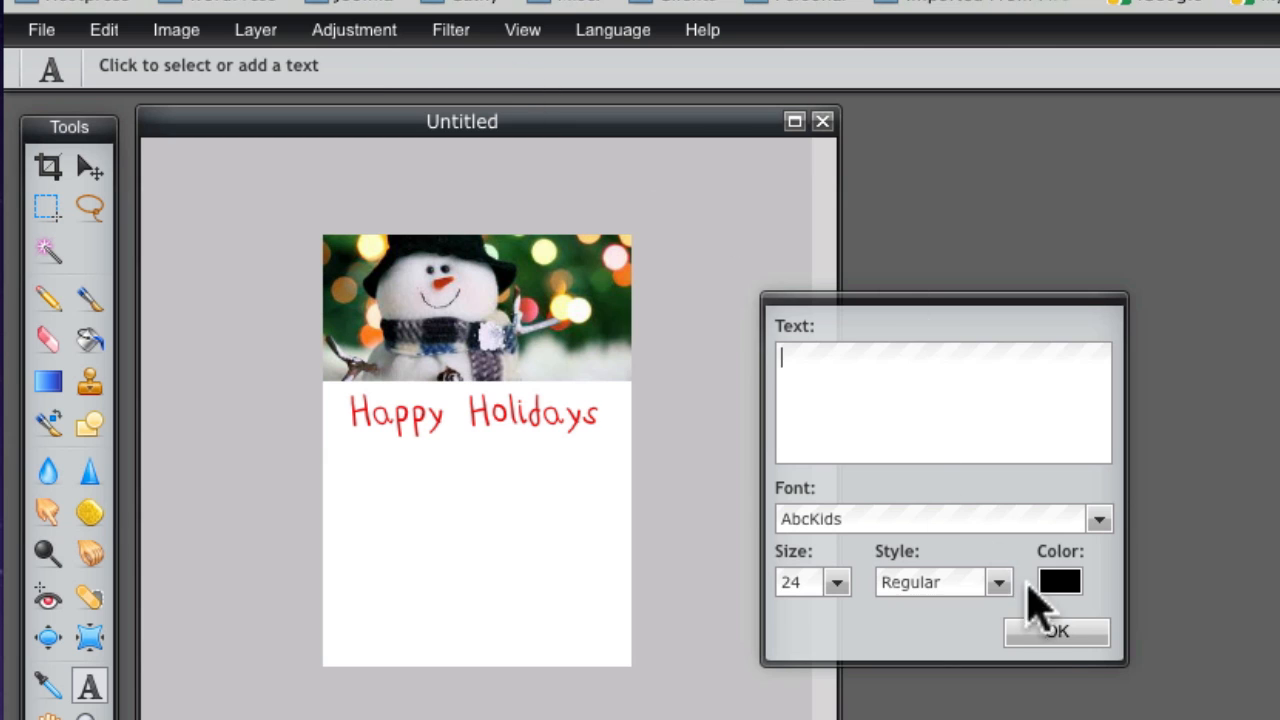
click(1057, 632)
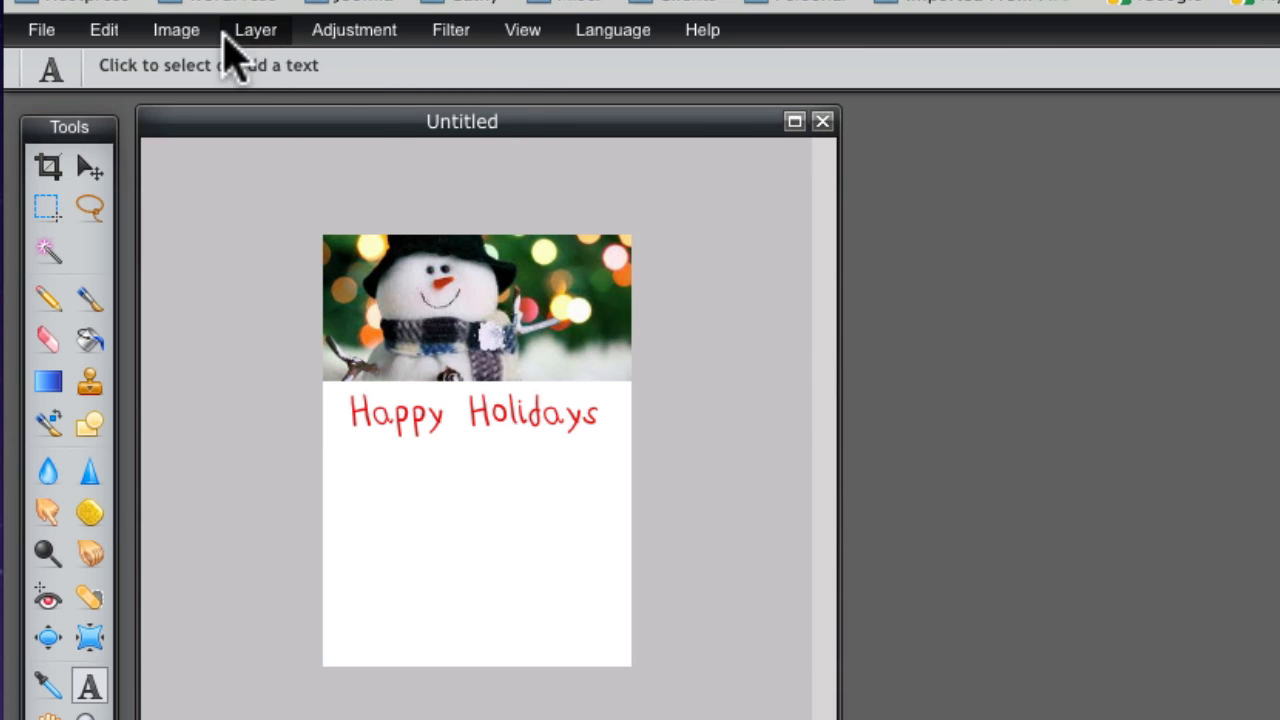
- Reduce the canvas height to 160 pixels, keeping the content anchored at the top centre
click(176, 30)
click(190, 96)
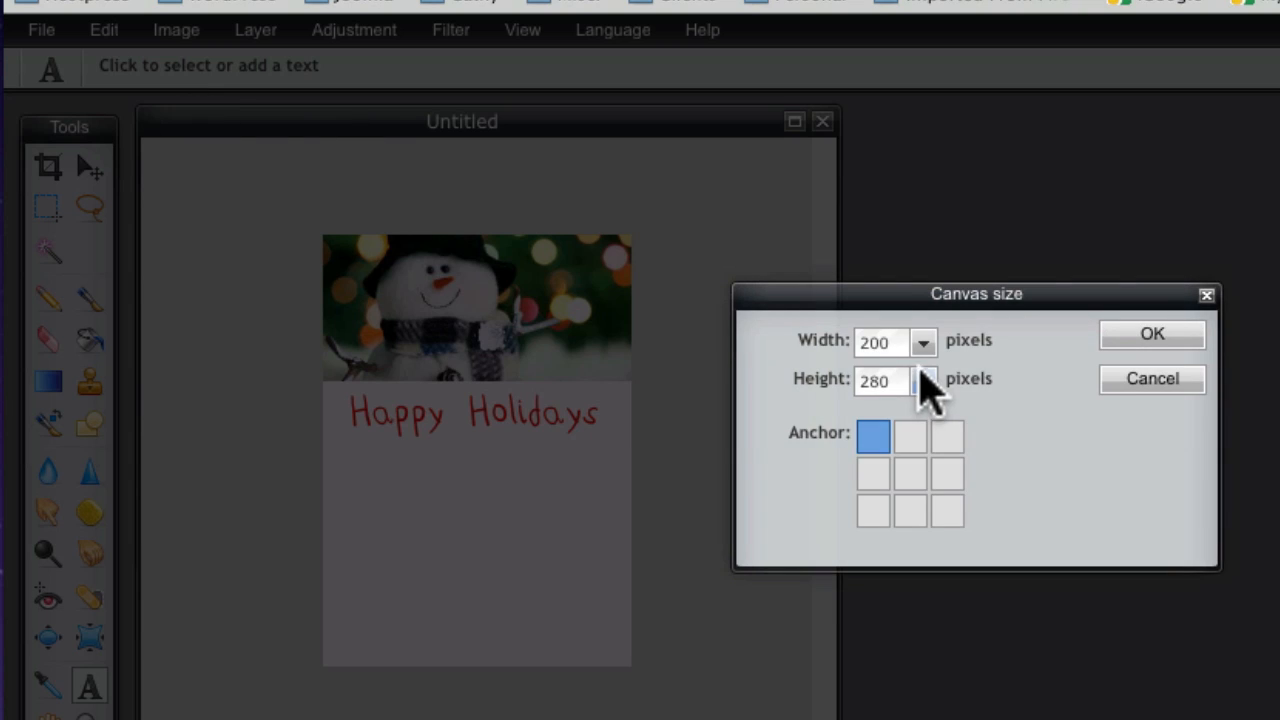
click(910, 435)
click(922, 381)
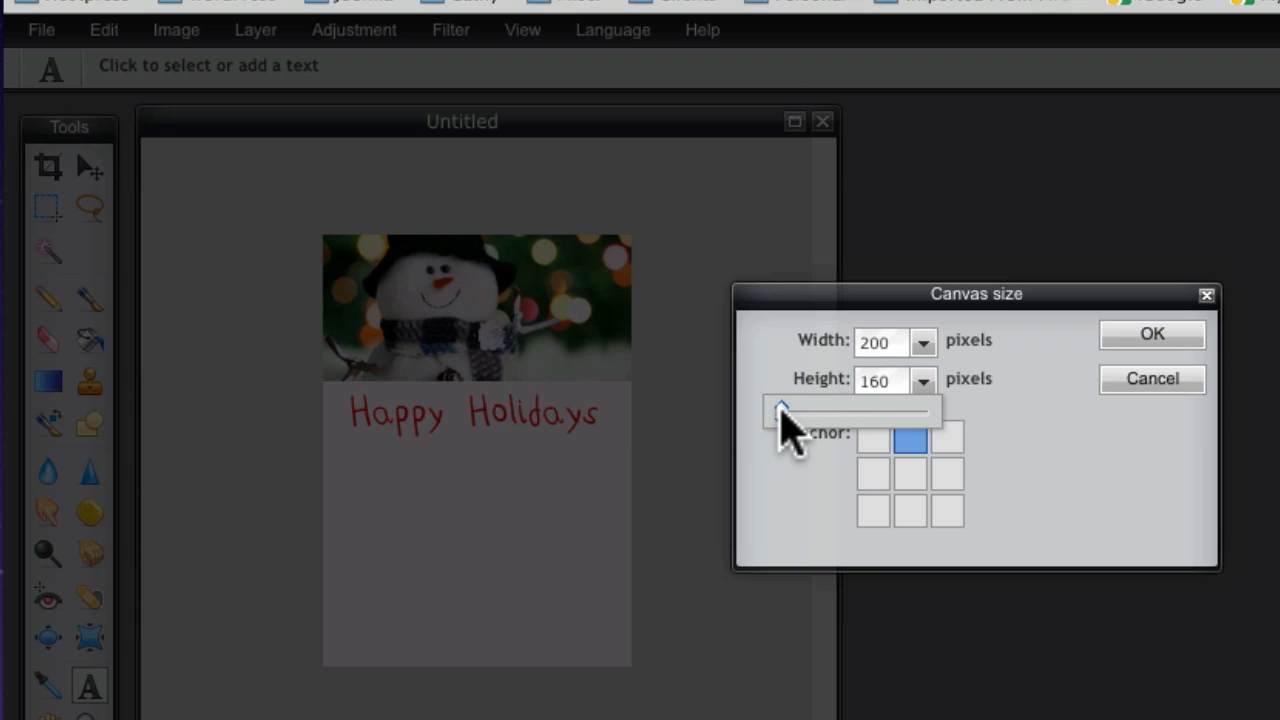
click(1128, 336)
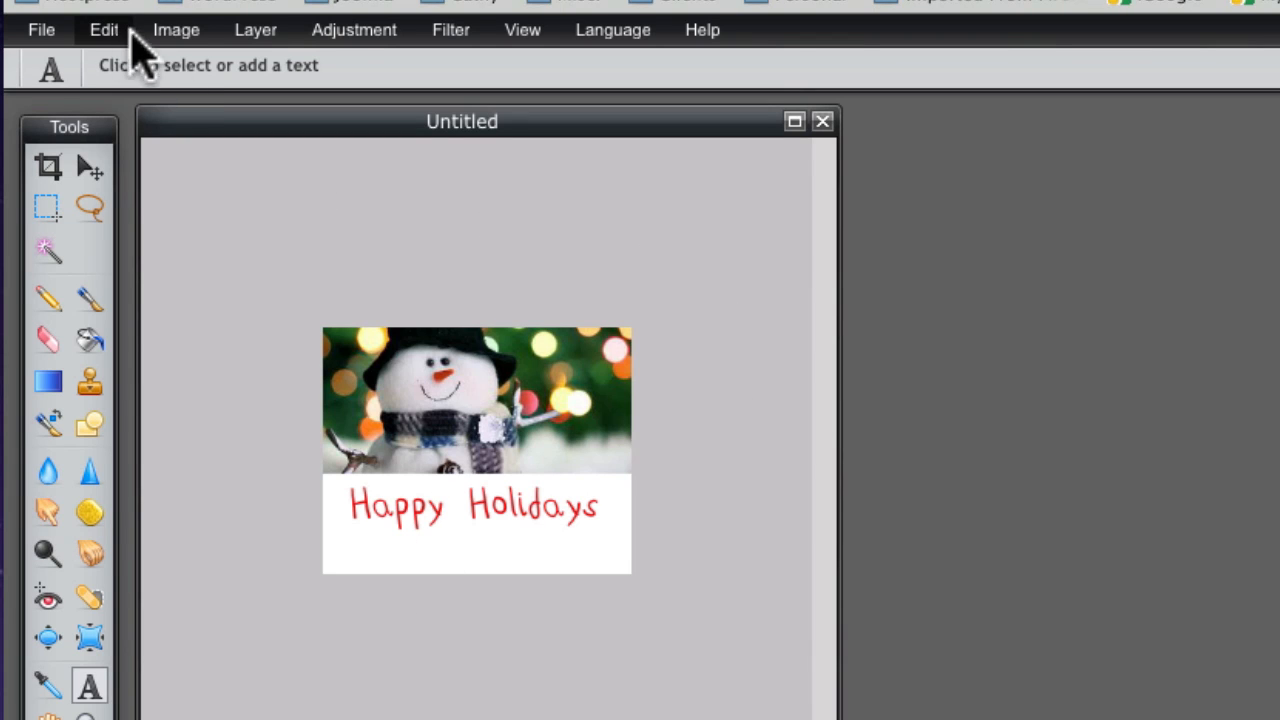
click(176, 32)
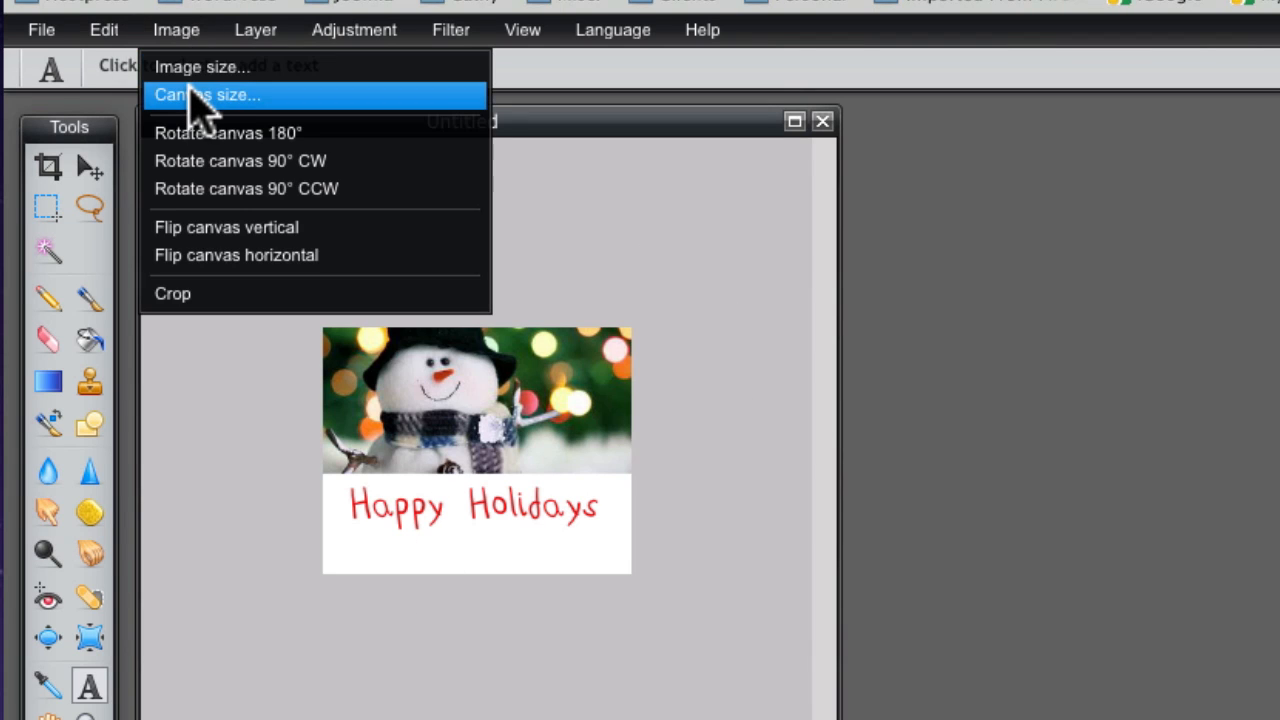
click(522, 262)
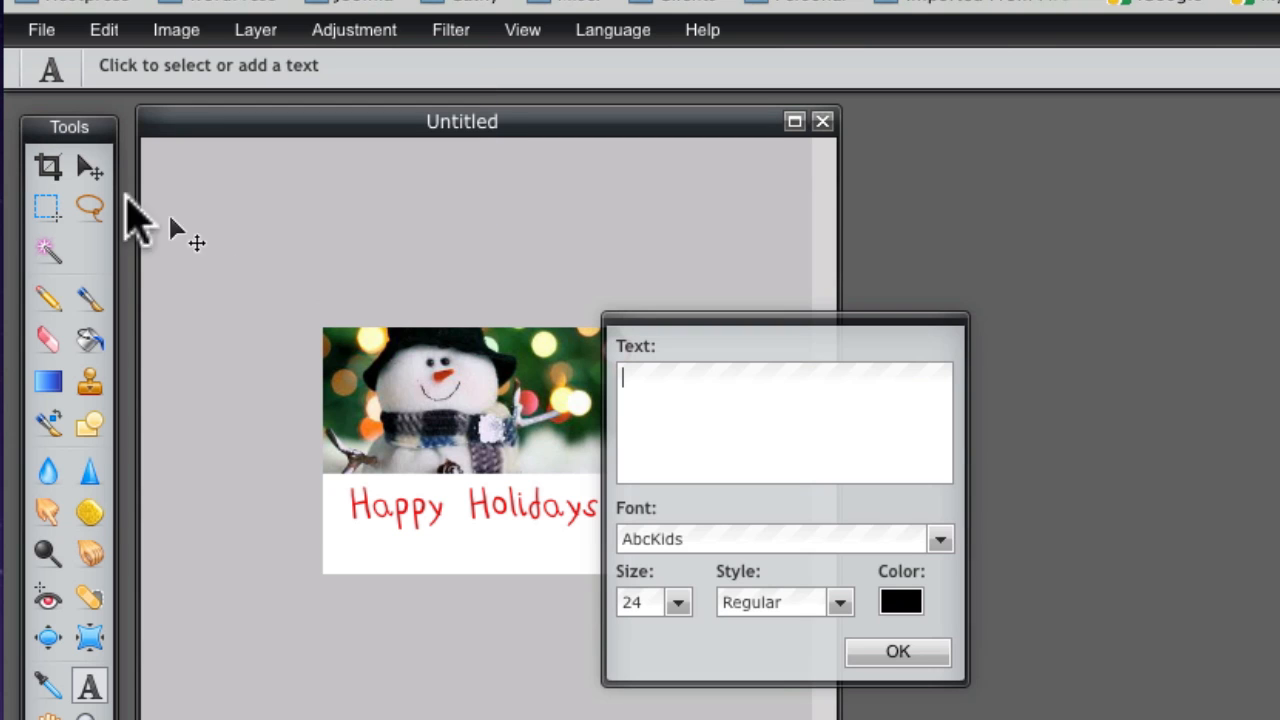
click(898, 655)
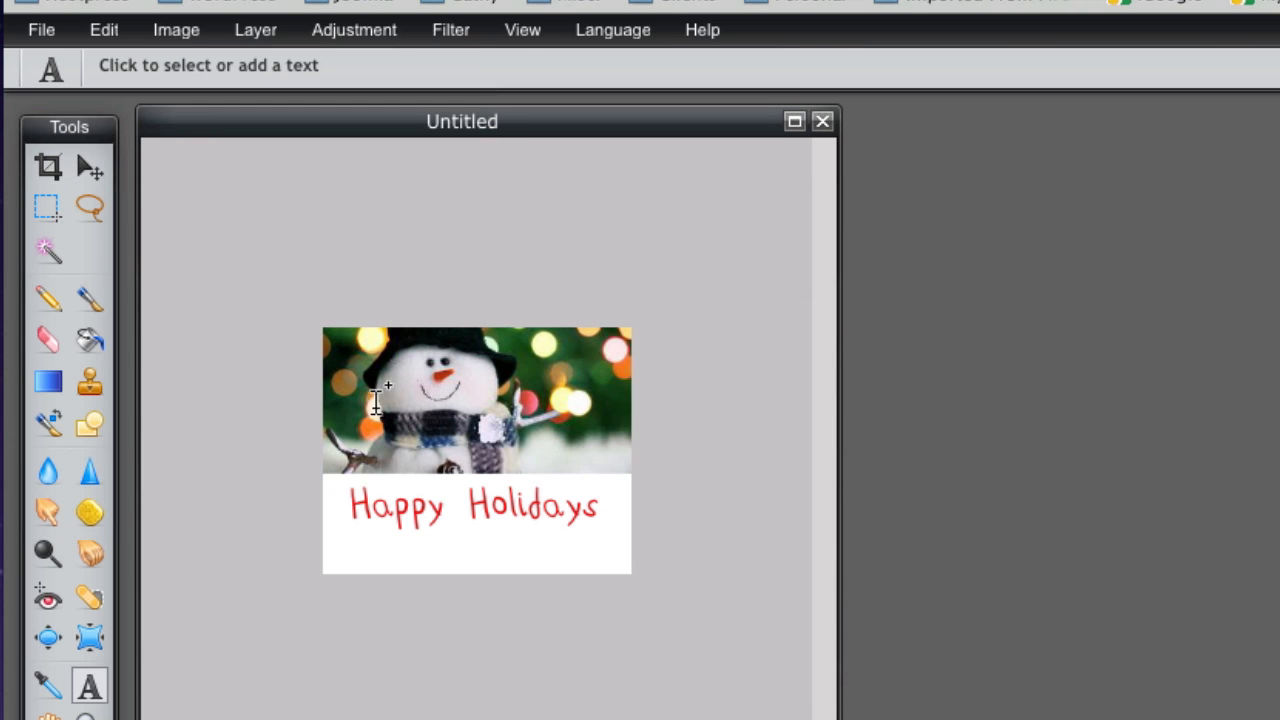
- Crop the surplus white space beneath the "Happy Holidays" text in two passes, trimming the image to about 200x136 px
click(48, 168)
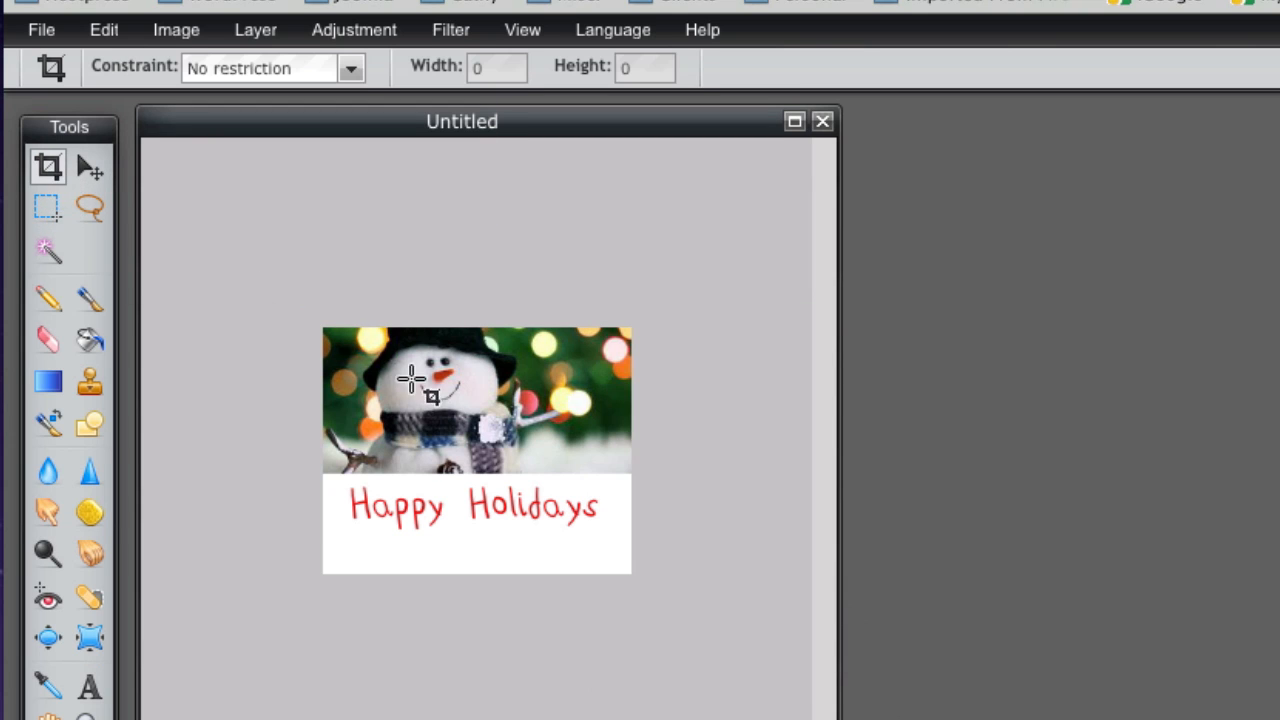
drag(336, 322, 650, 540)
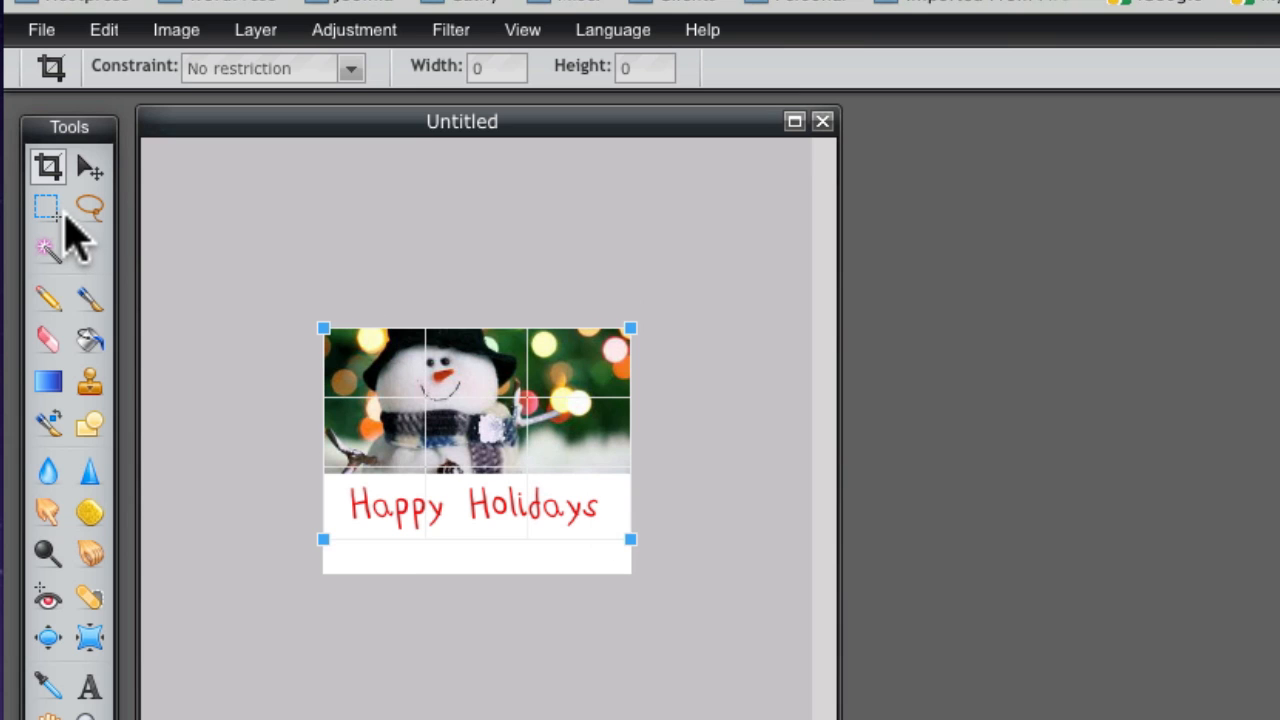
right_click(489, 432)
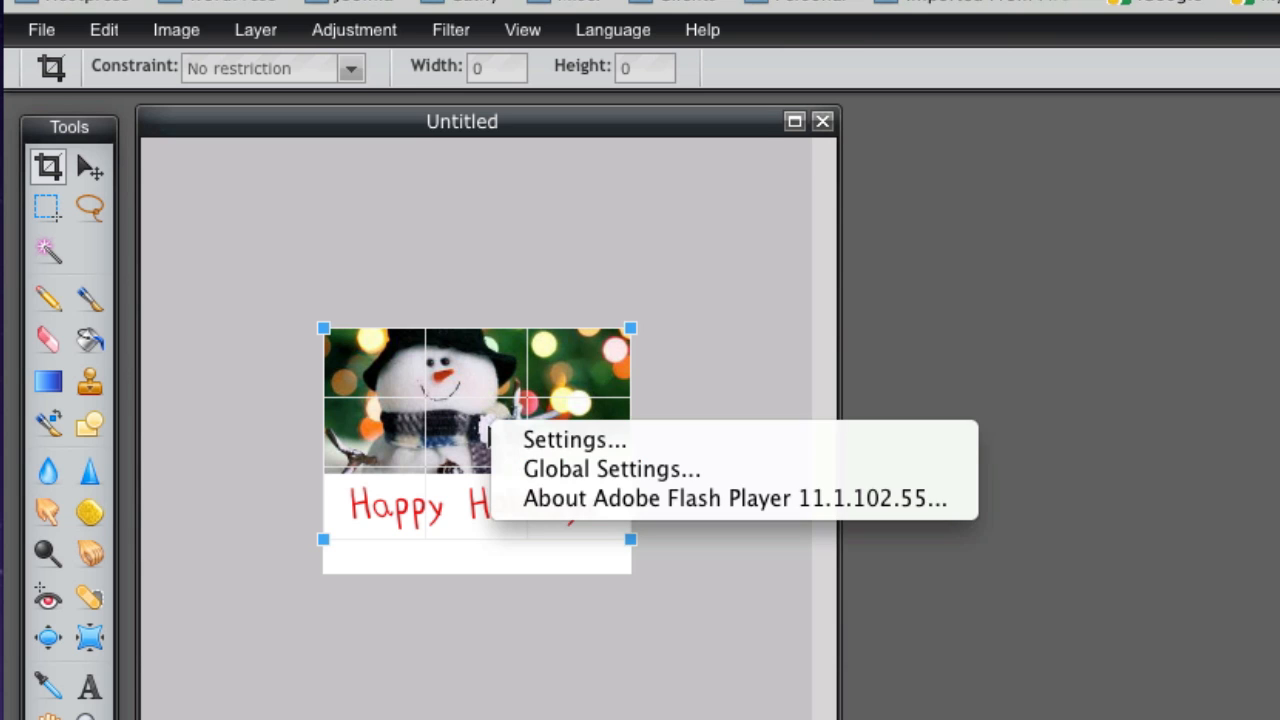
click(740, 321)
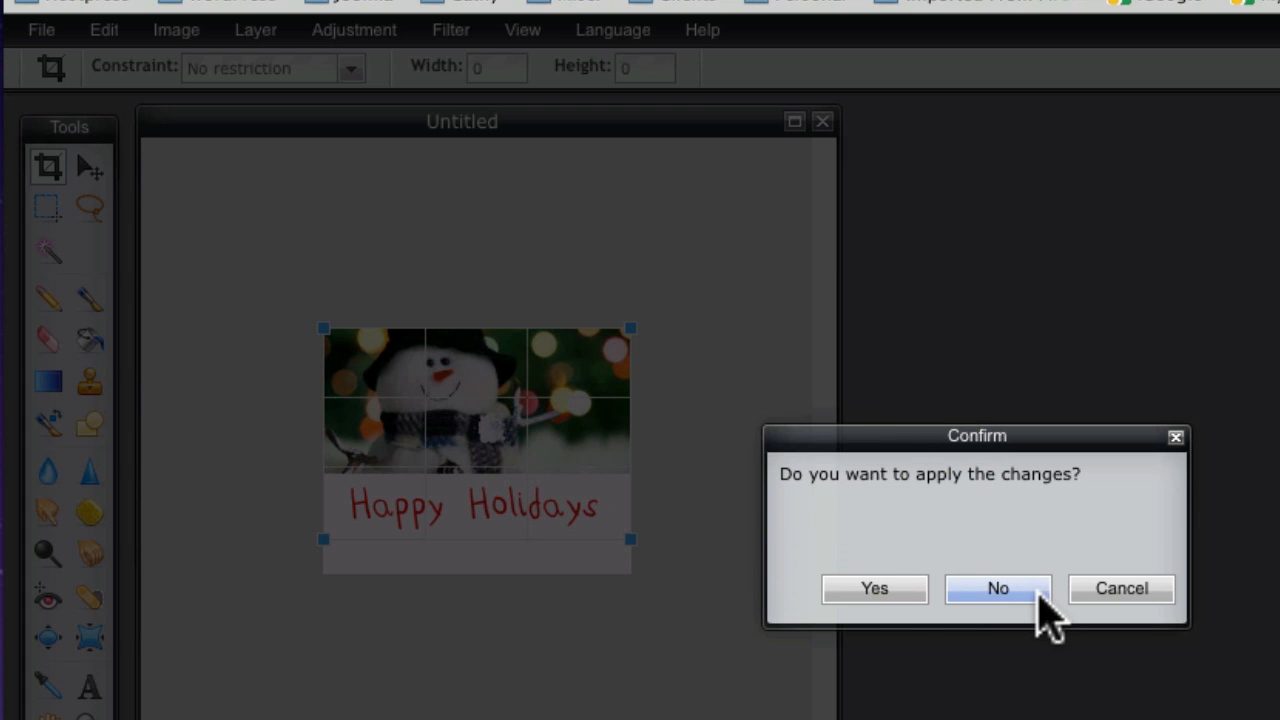
click(890, 592)
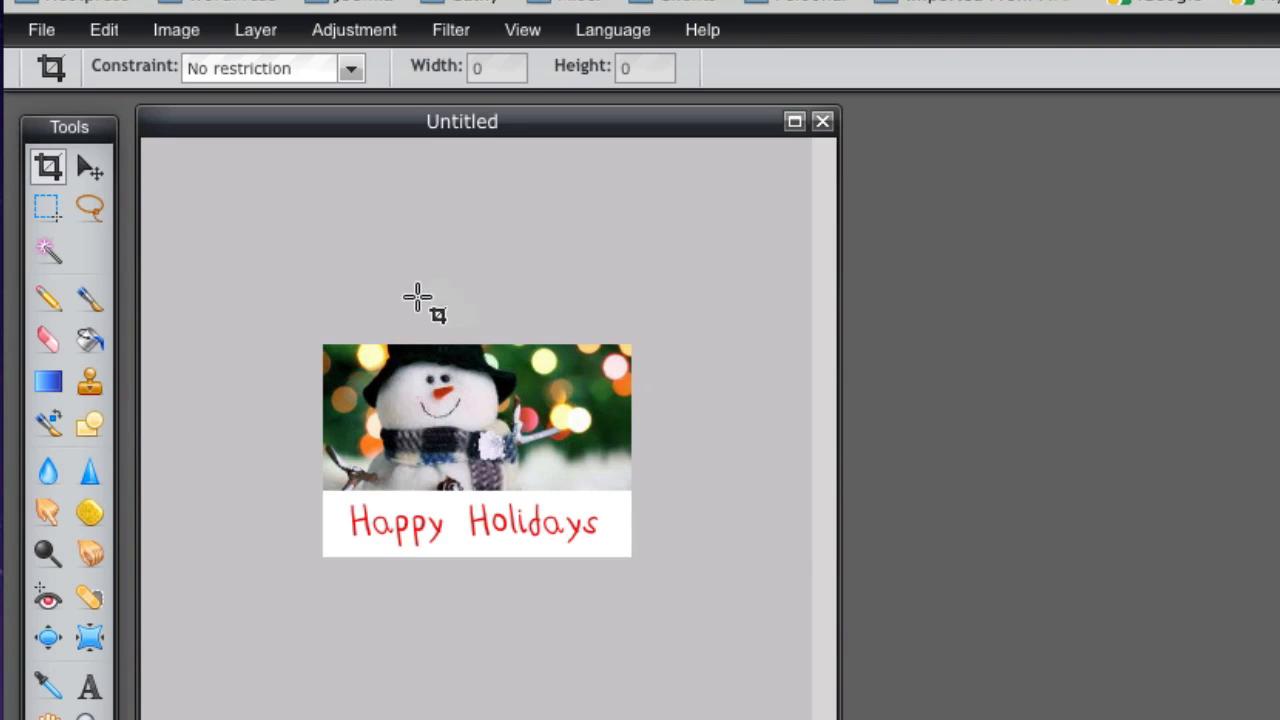
drag(293, 318, 634, 552)
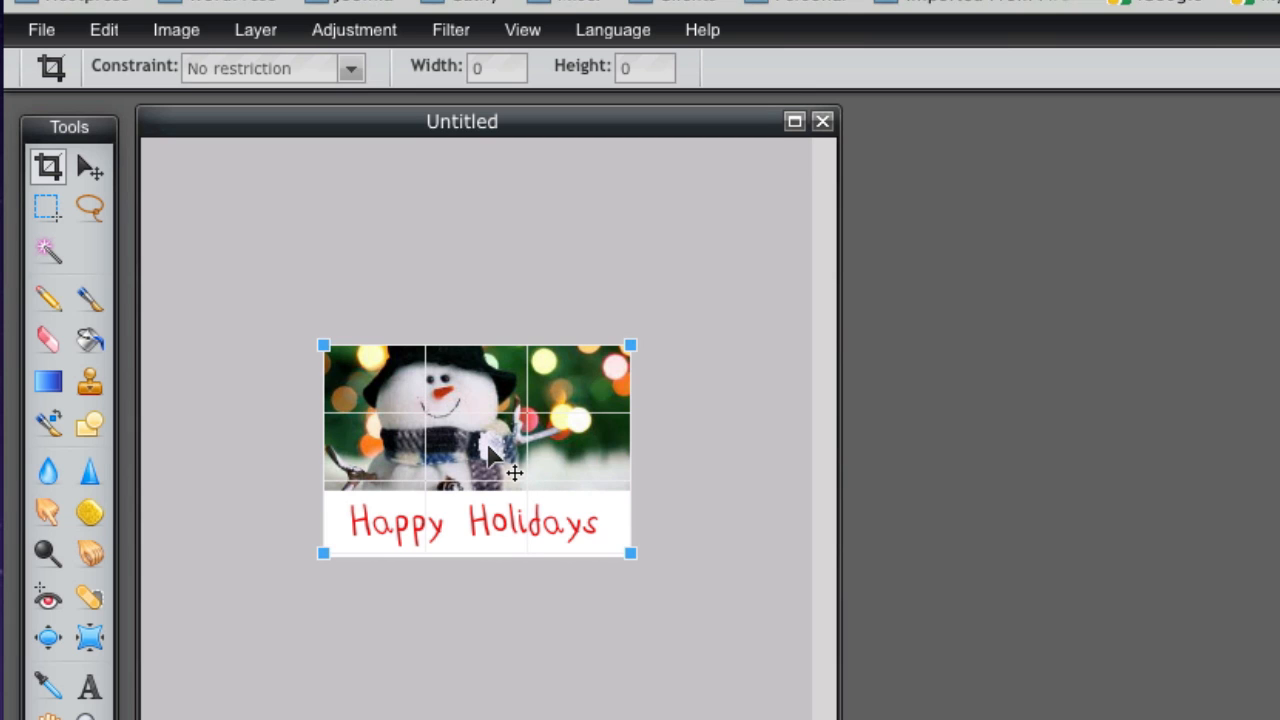
key(Return)
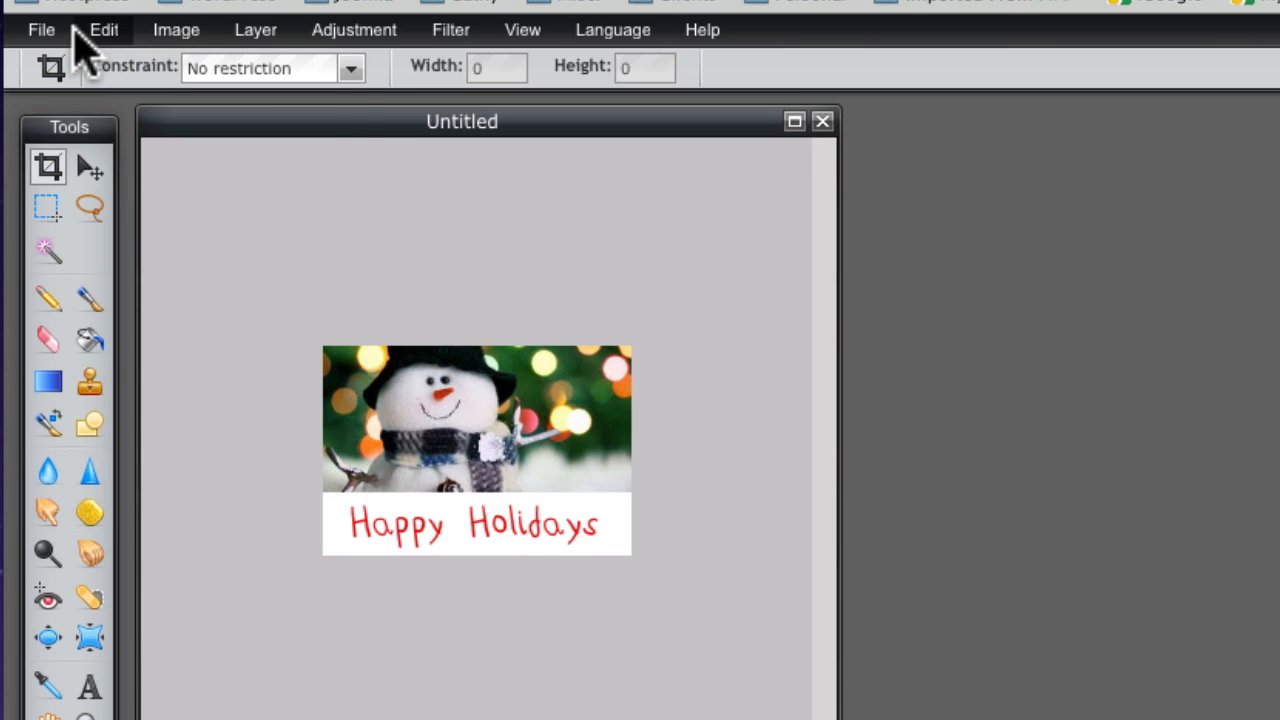
- Save the image to the computer's Documents folder as a JPEG named english_holidays, keeping quality 80
click(41, 30)
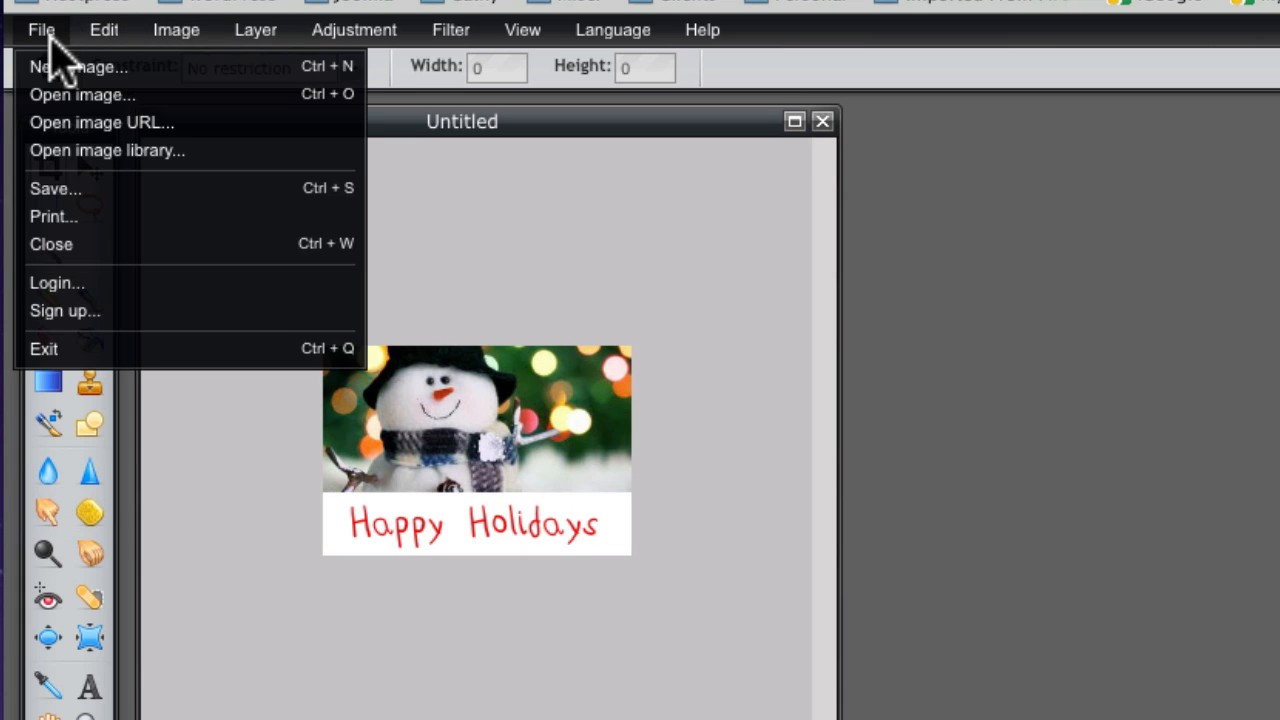
click(55, 189)
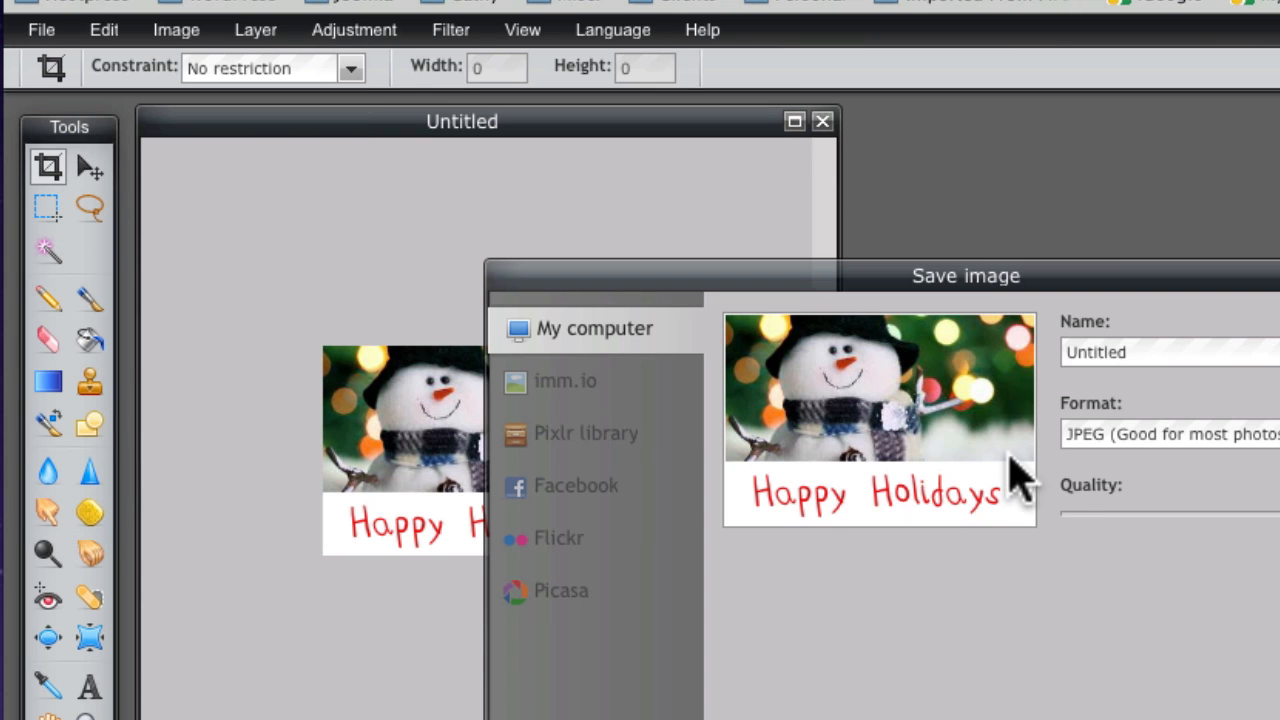
drag(1143, 357, 1045, 362)
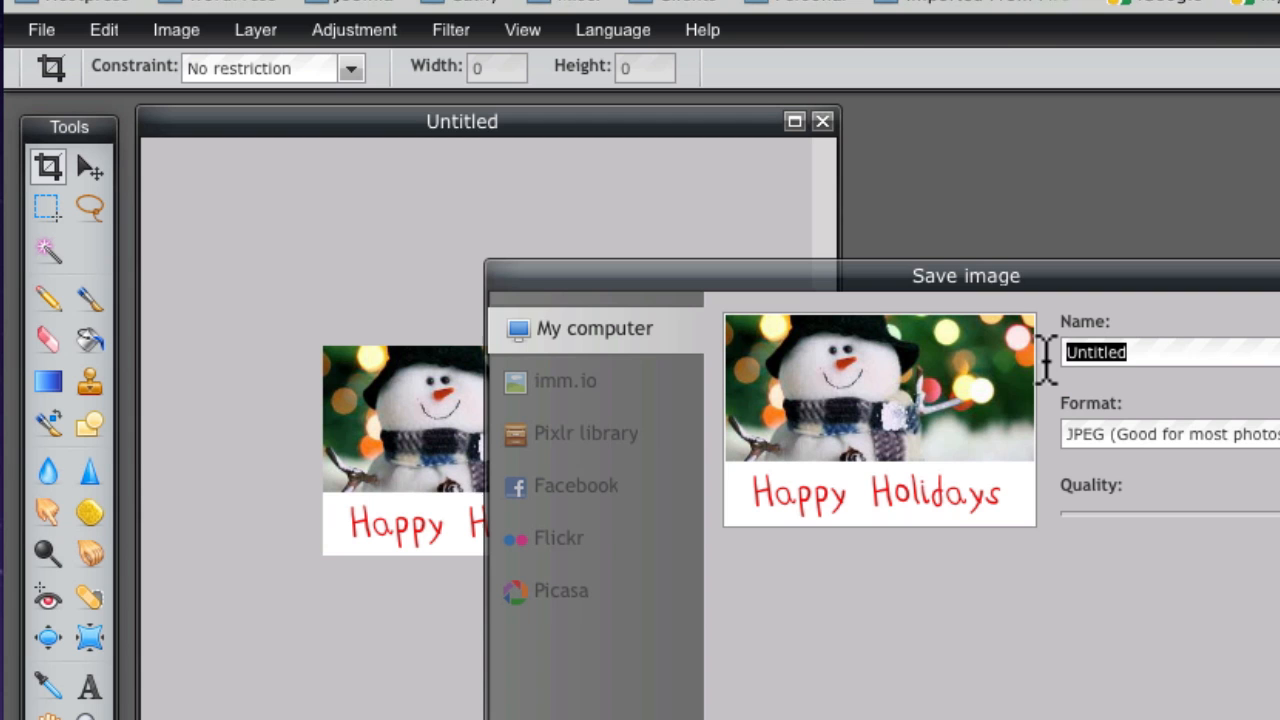
text(engl)
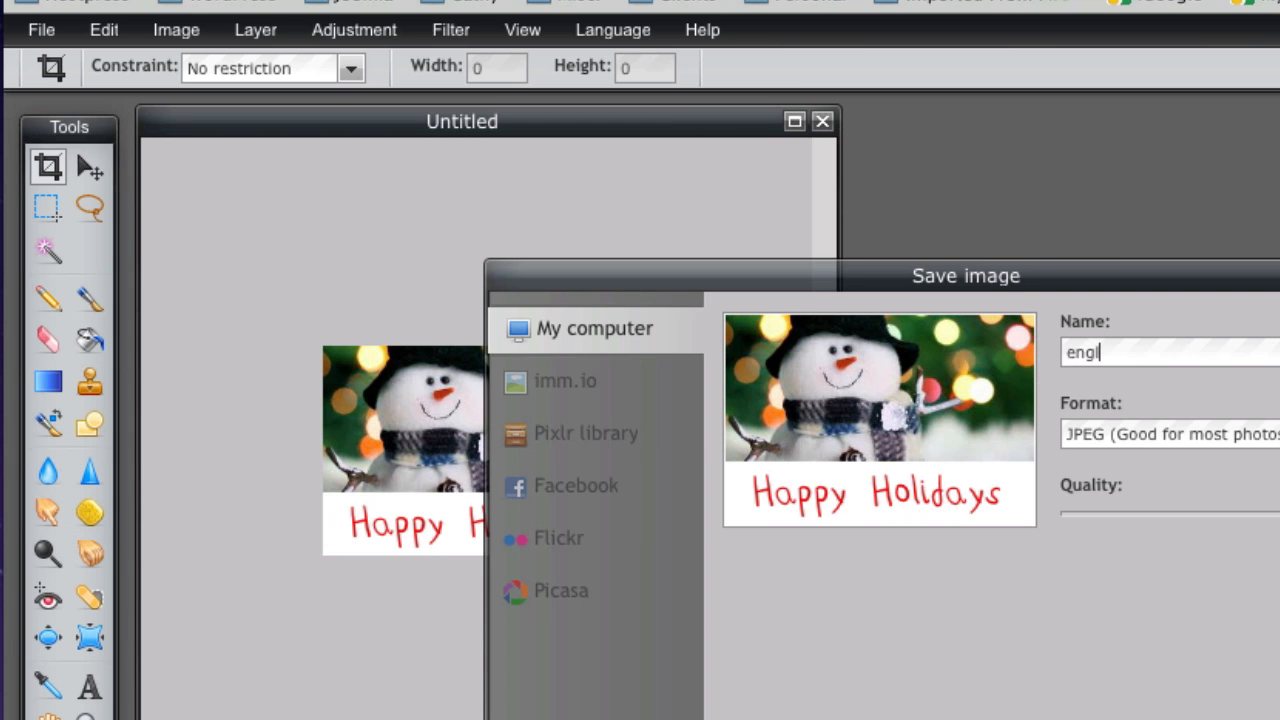
text(ish)
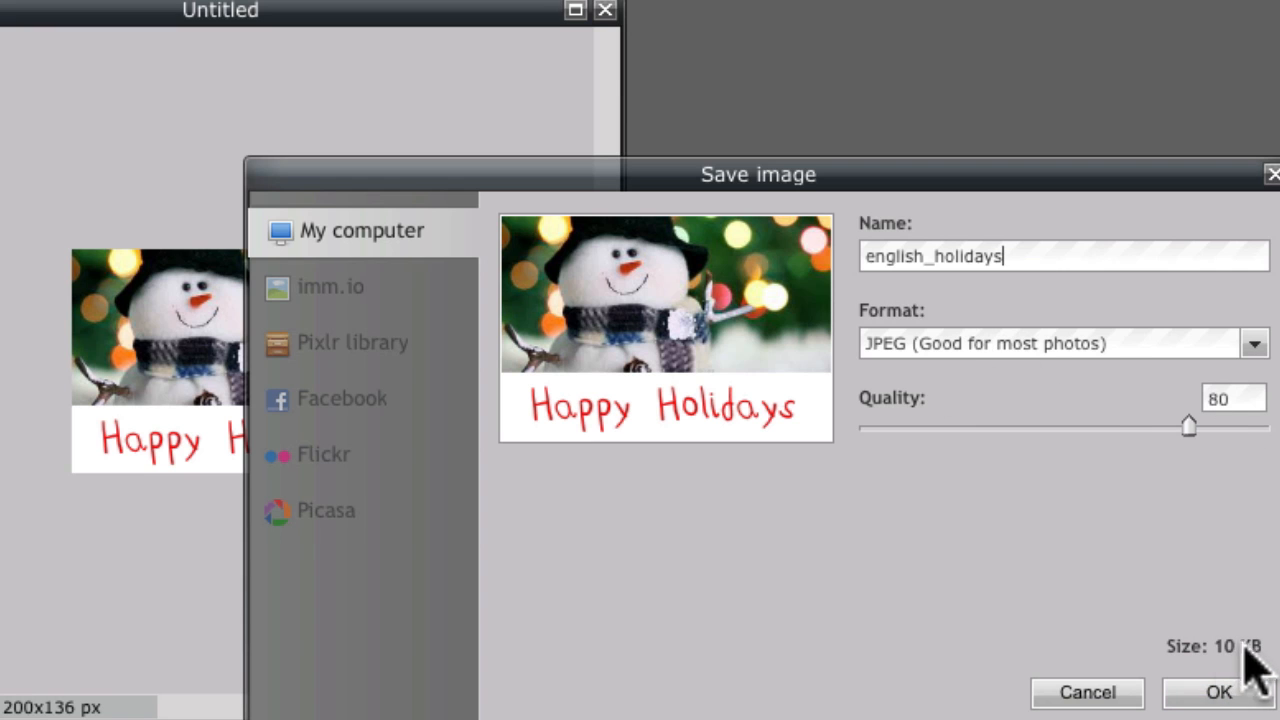
click(1218, 693)
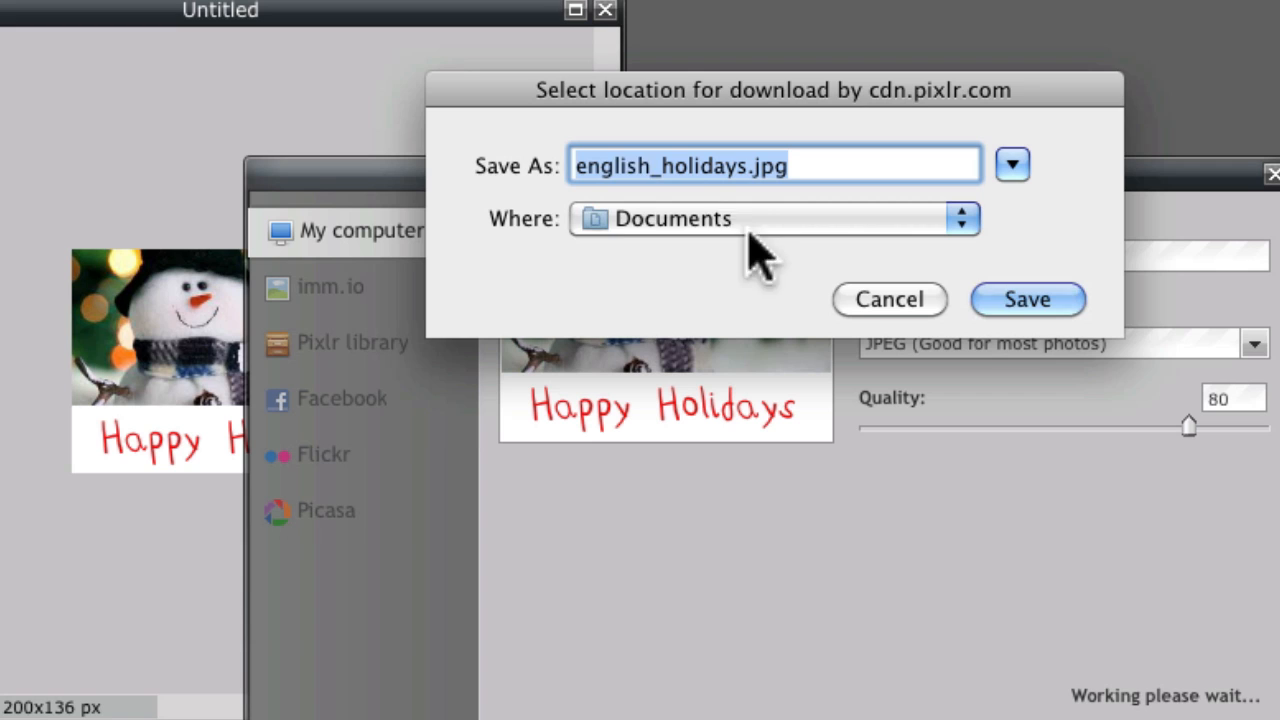
click(963, 220)
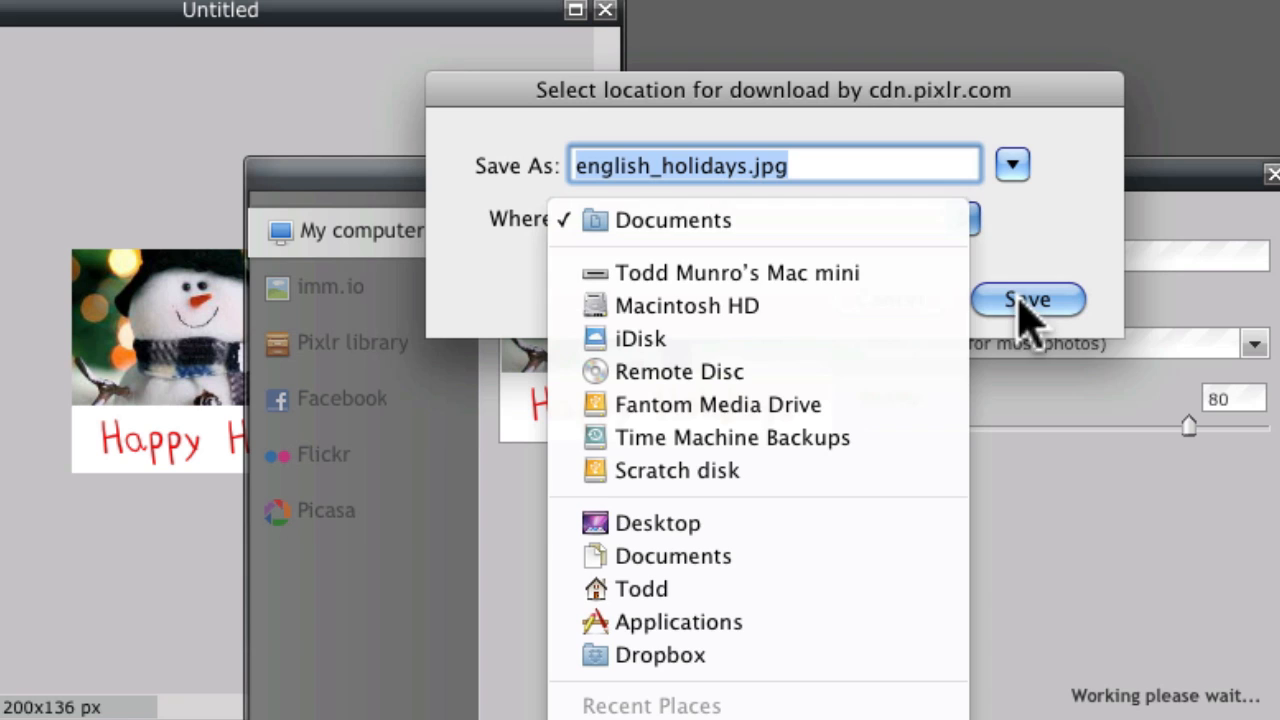
click(1065, 298)
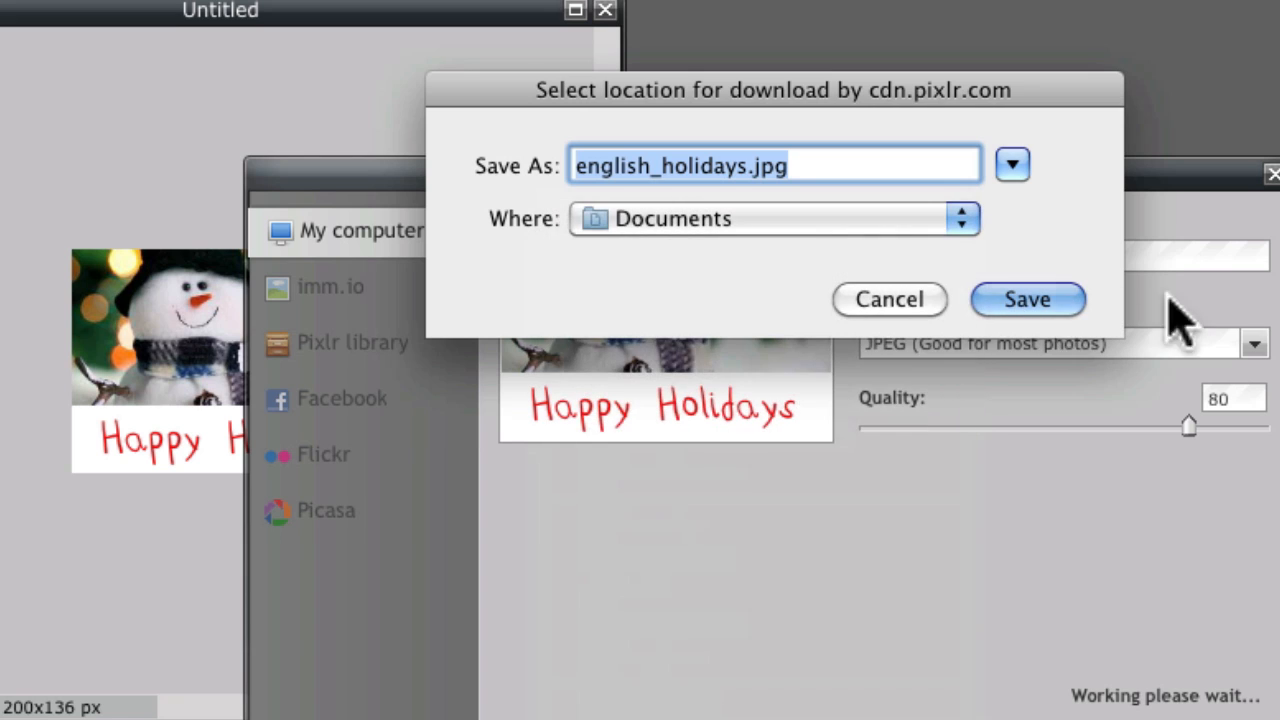
click(1040, 318)
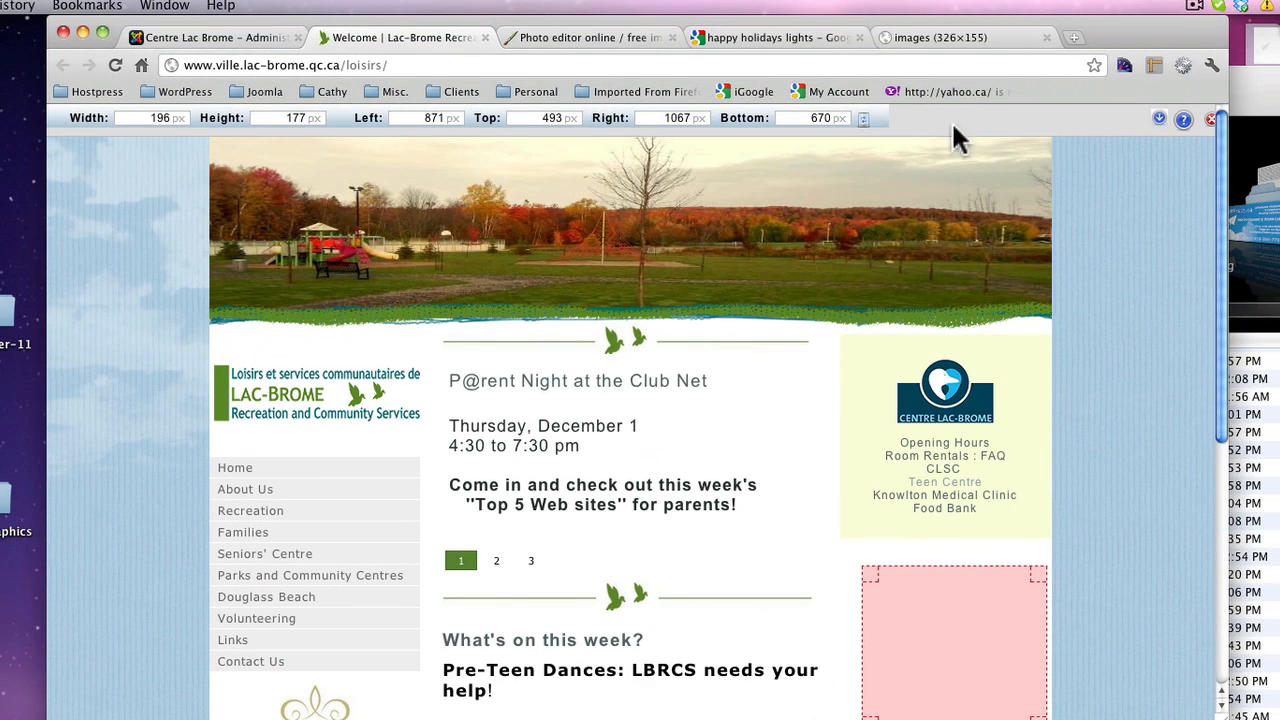
- Switch to the Joomla Module Manager, review the Copy of Winter classes module's custom output and close it without edits
click(214, 37)
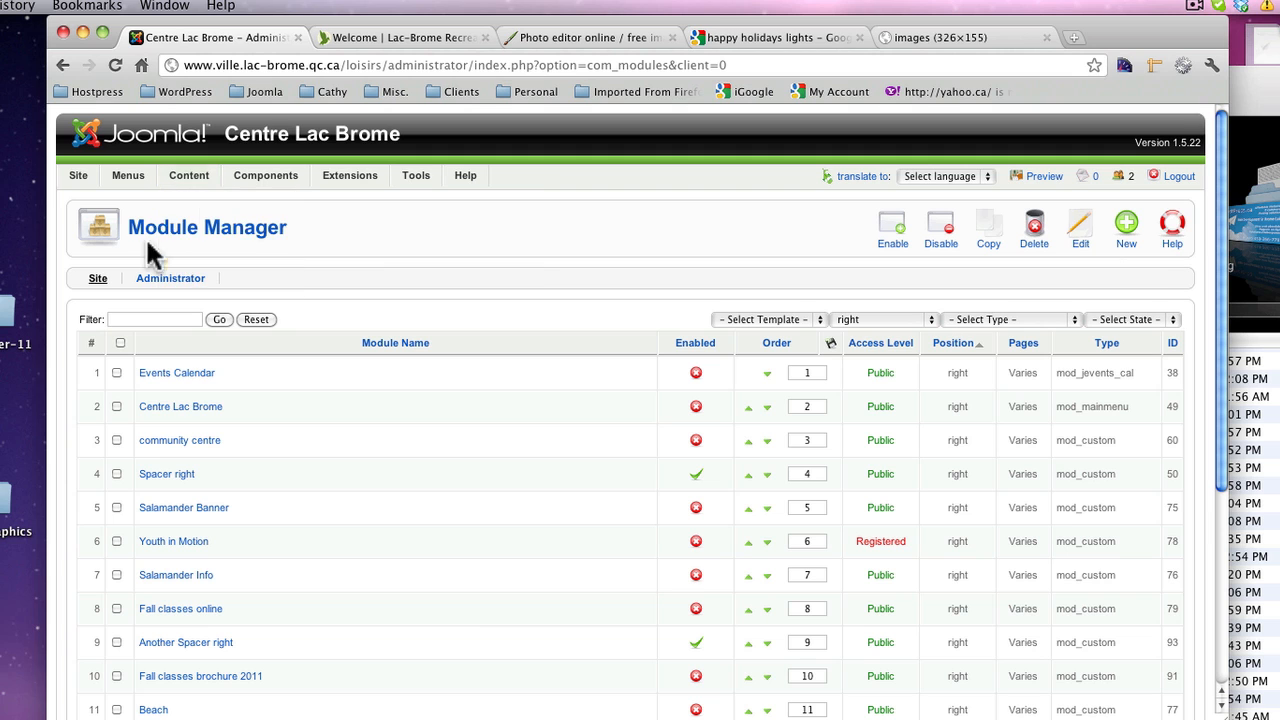
scroll(405, 493, down, 3)
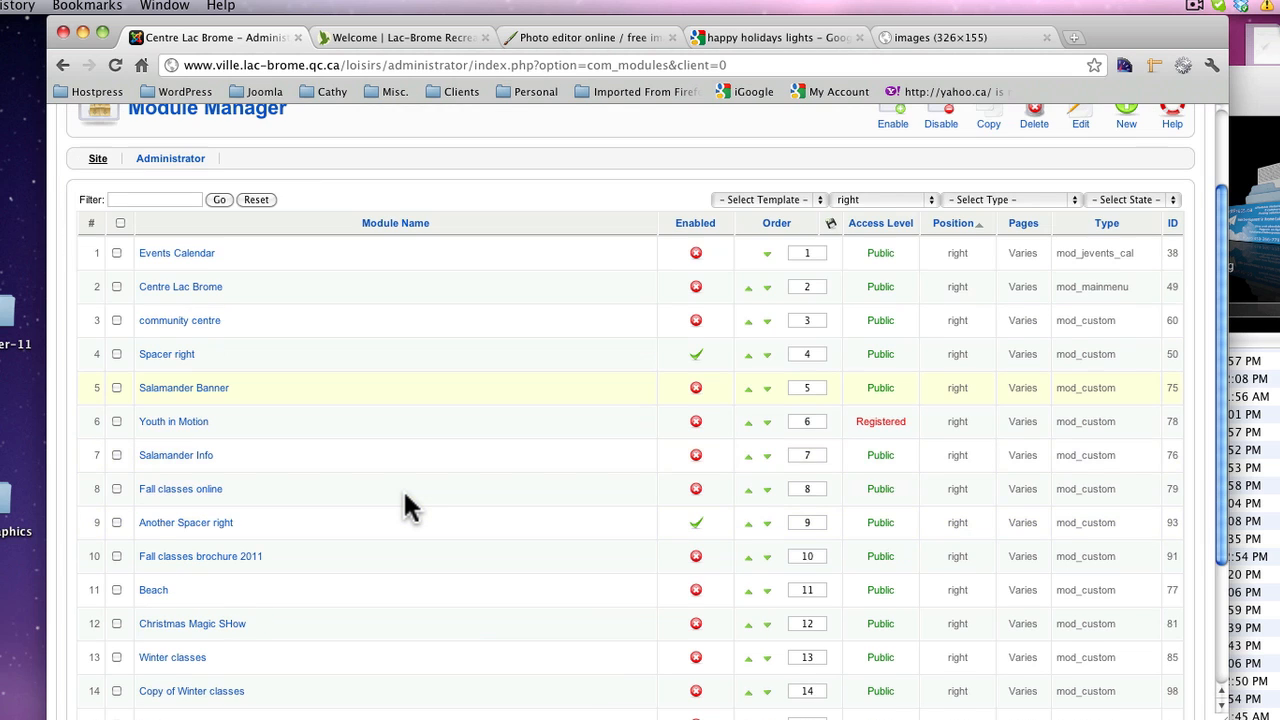
scroll(405, 490, up, 3)
scroll(405, 490, down, 8)
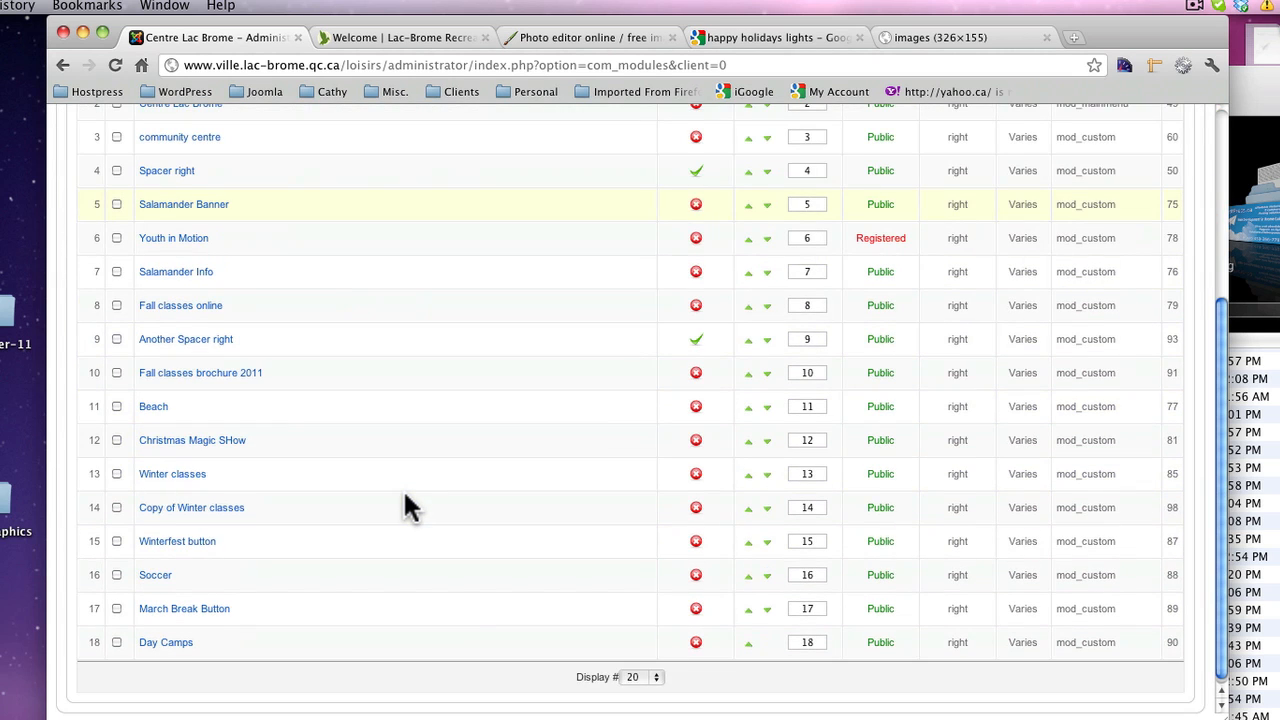
click(184, 512)
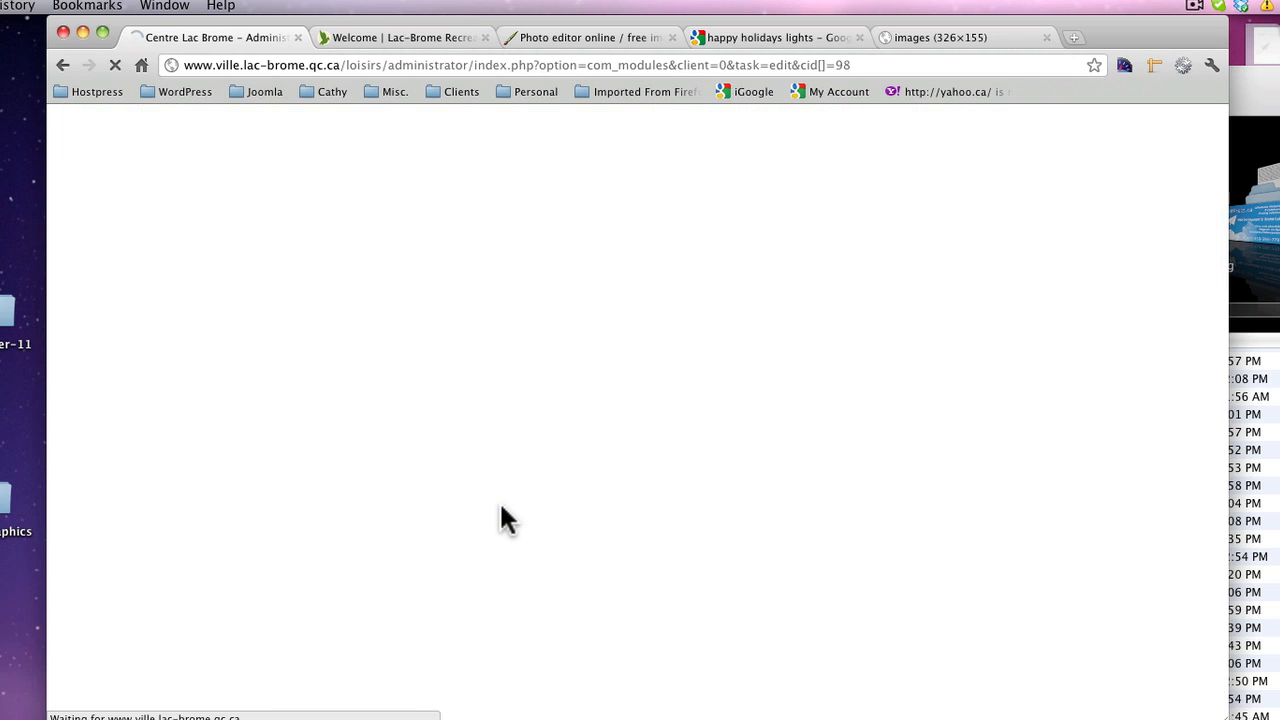
scroll(710, 483, down, 5)
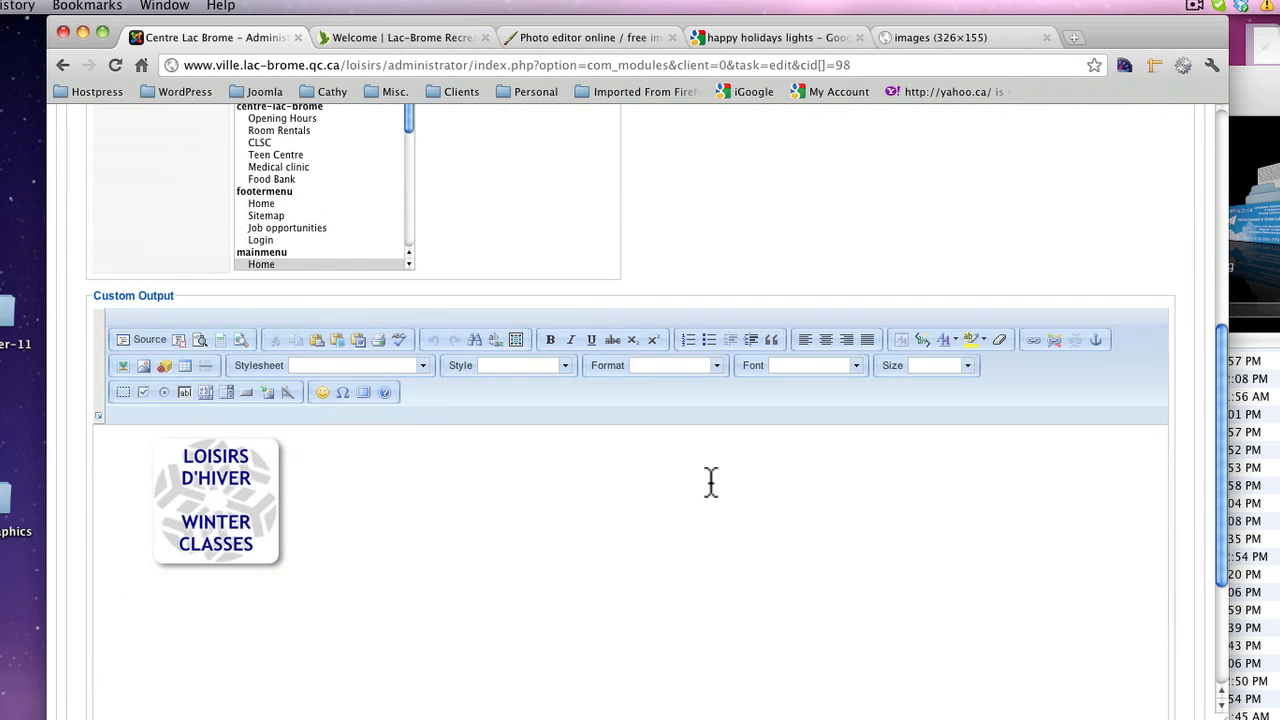
scroll(710, 483, up, 5)
click(1126, 224)
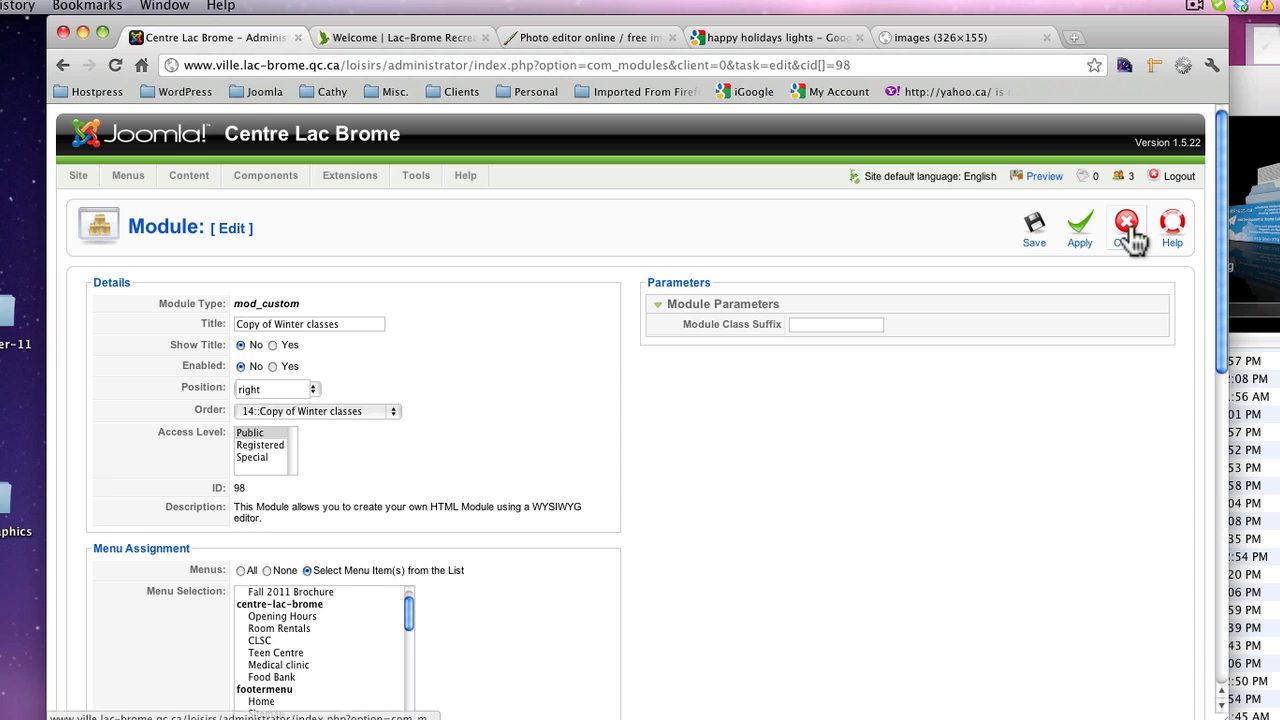
- Duplicate the Winterfest button module in the list of right-position modules
scroll(343, 529, down, 5)
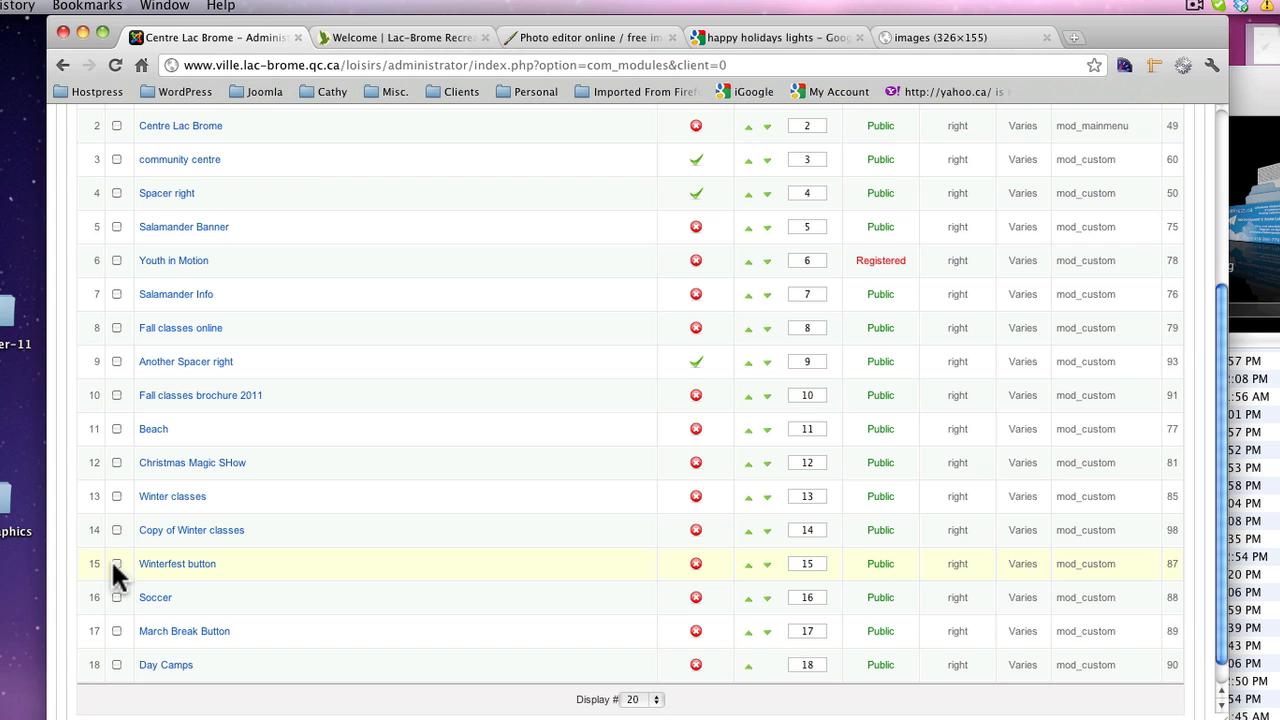
scroll(540, 555, up, 5)
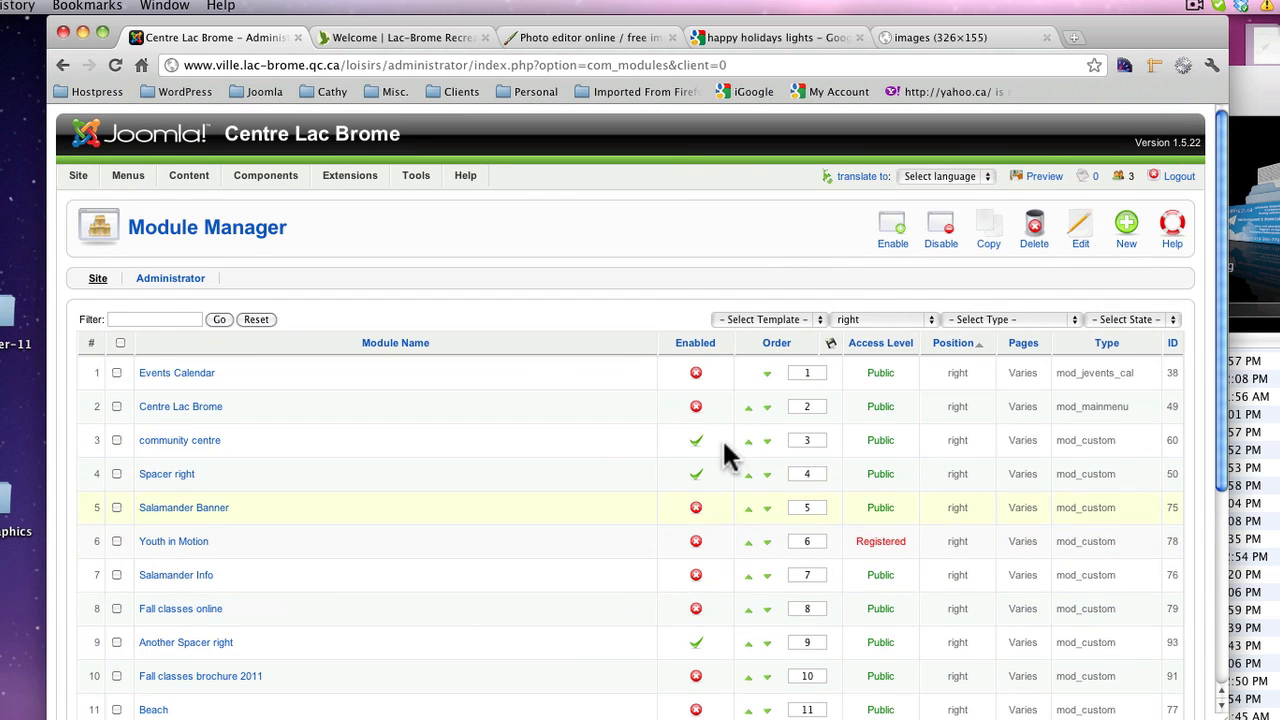
click(1000, 243)
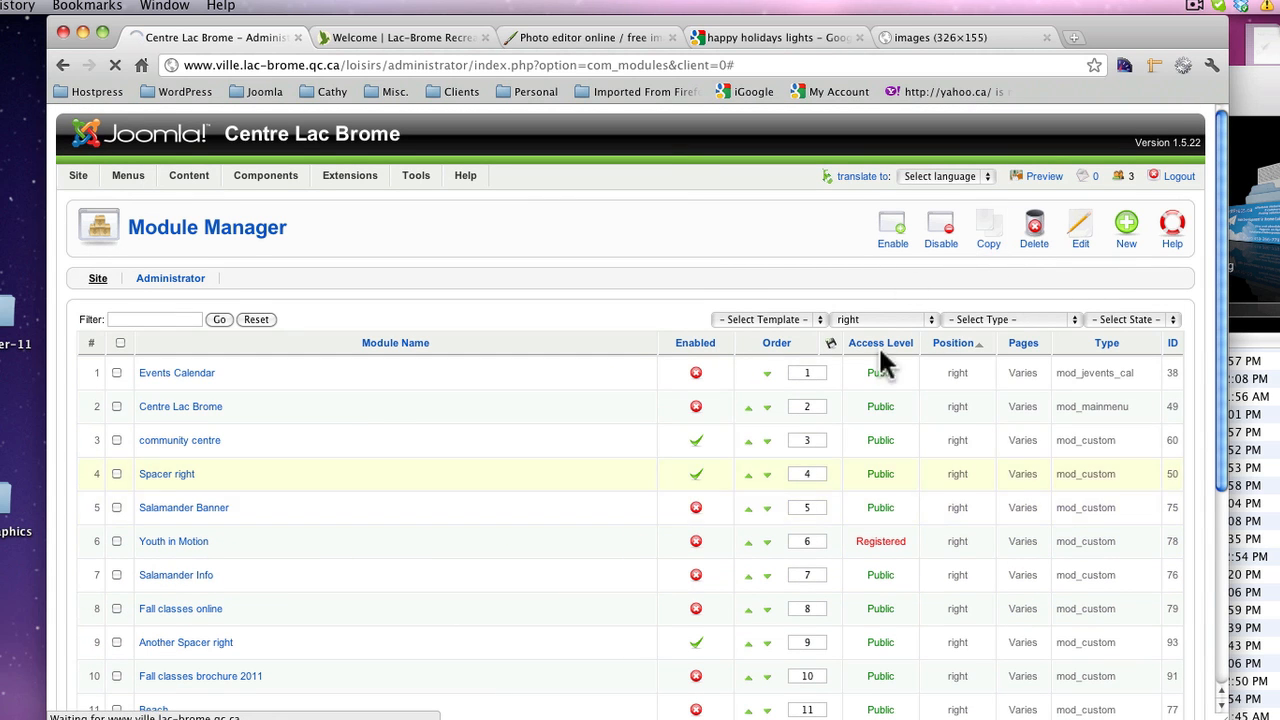
scroll(402, 483, down, 5)
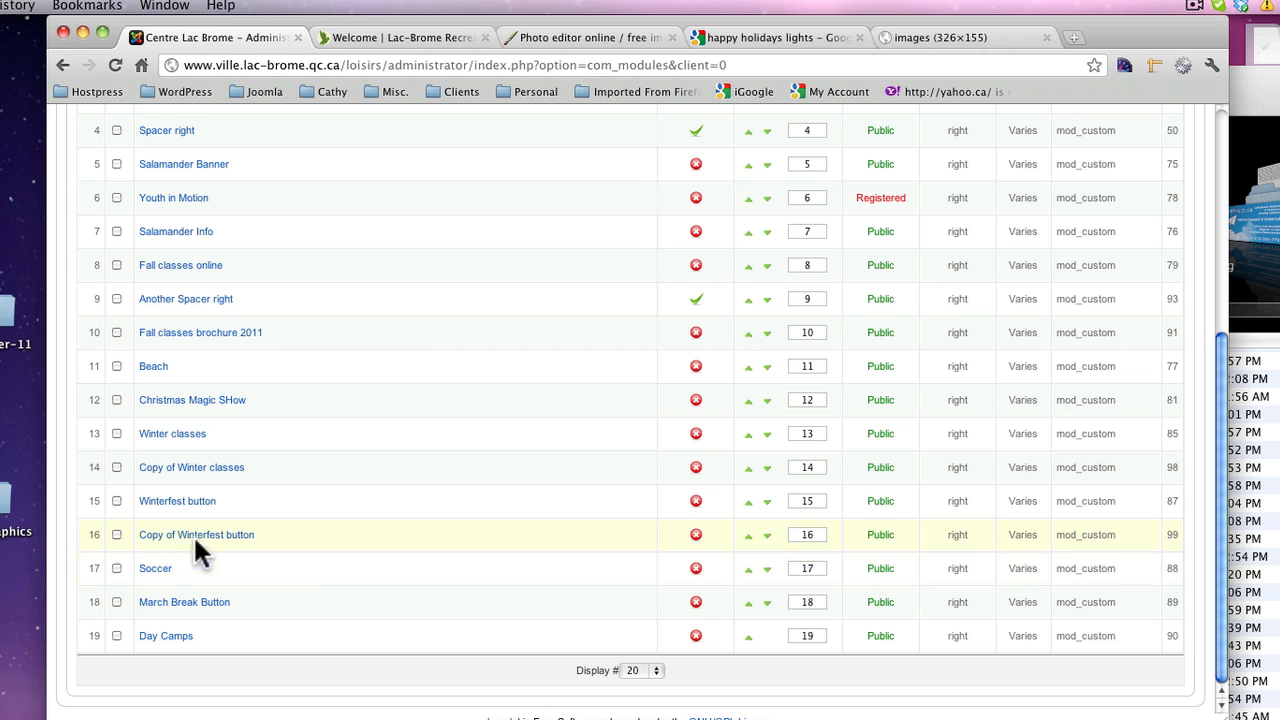
- Open the Copy of Winterfest button module and delete the existing sledding image from its custom output
click(193, 534)
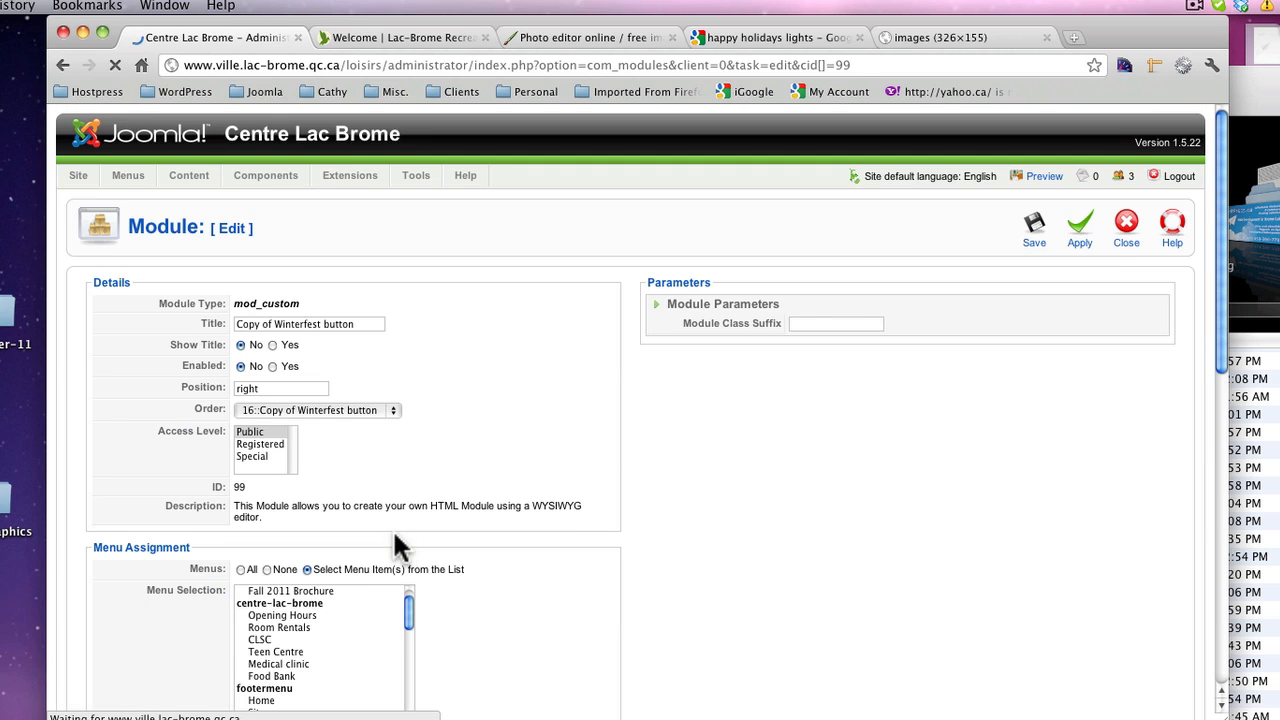
scroll(634, 475, down, 10)
click(630, 432)
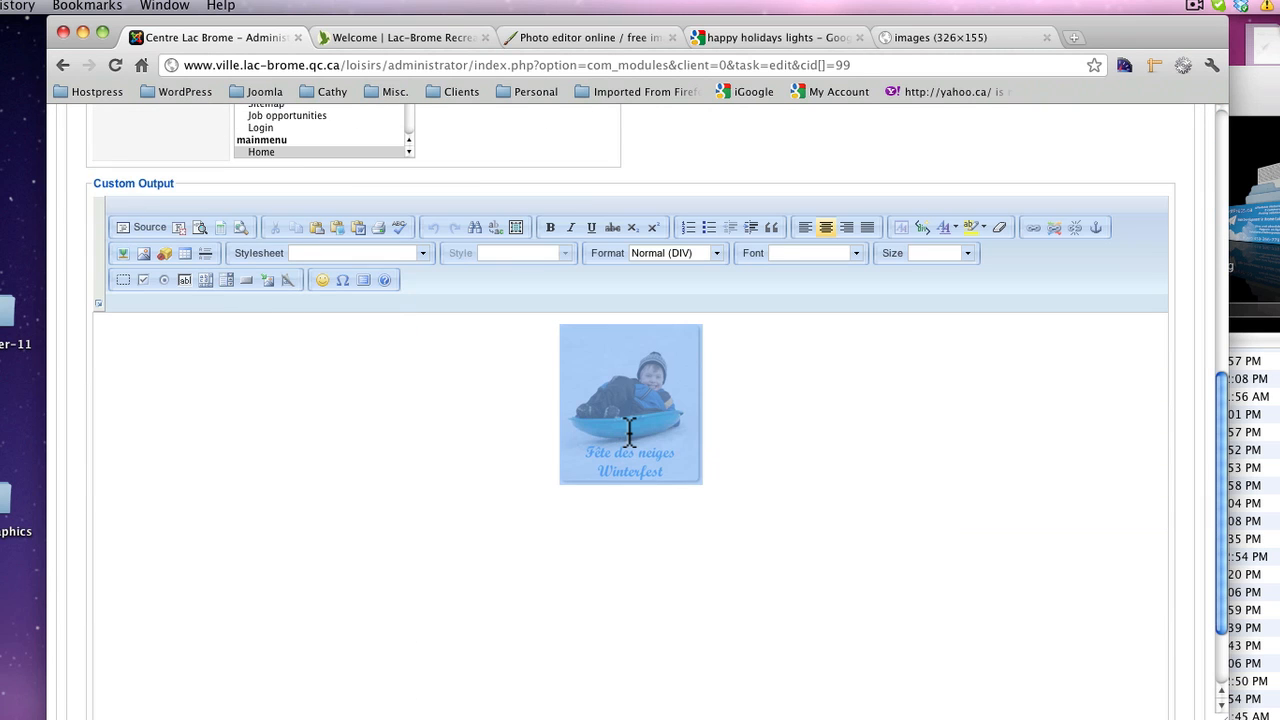
key(Delete)
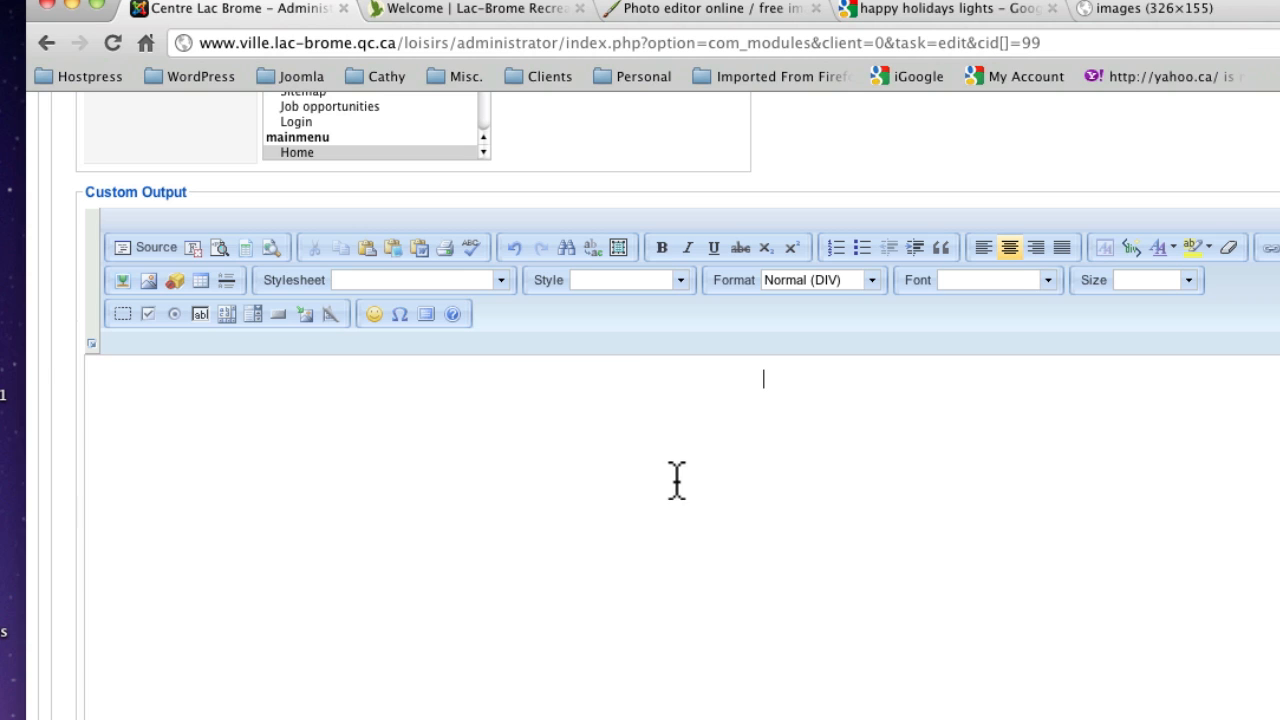
- Start inserting an image into the module's custom output and browse to the icons directory on the server
click(122, 280)
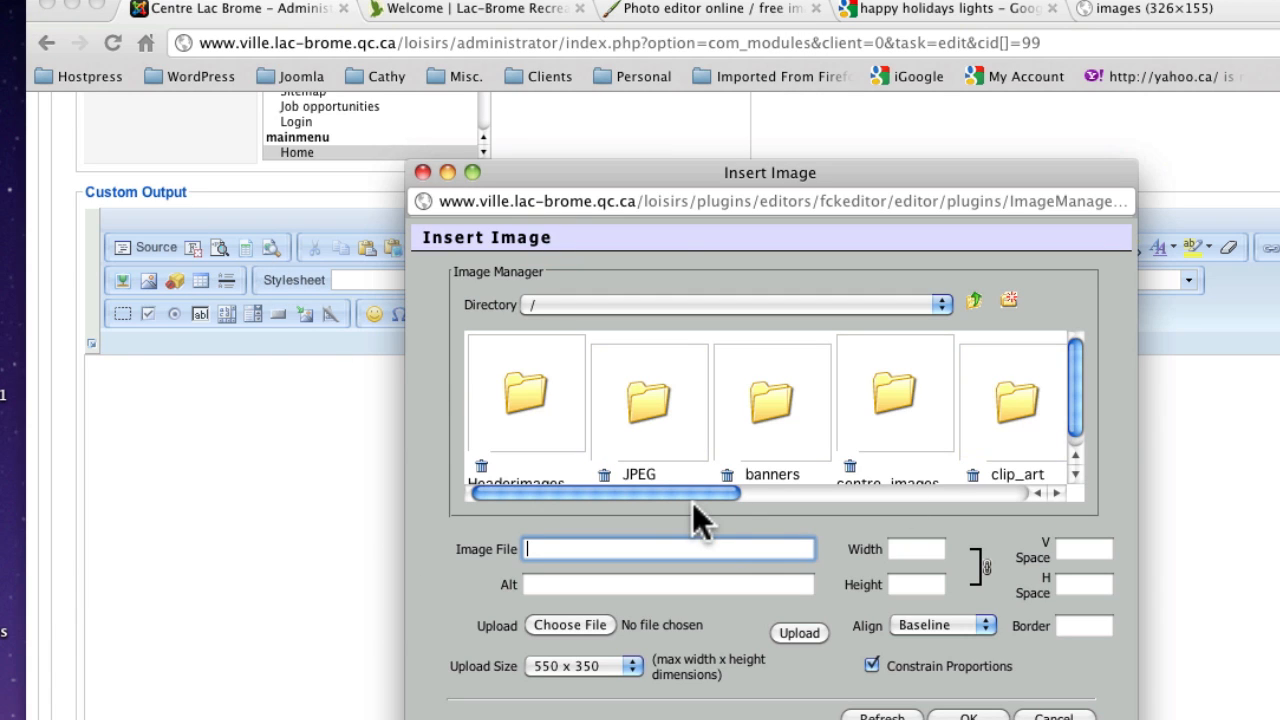
drag(692, 502, 870, 492)
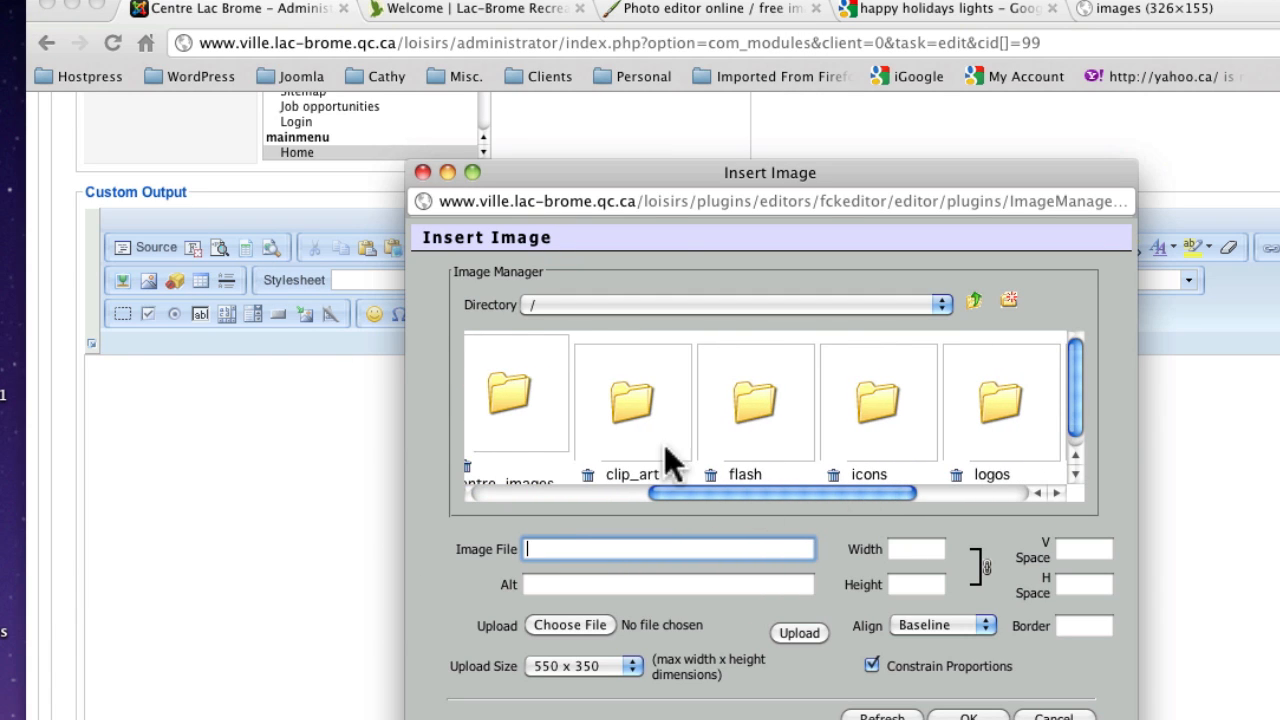
click(878, 421)
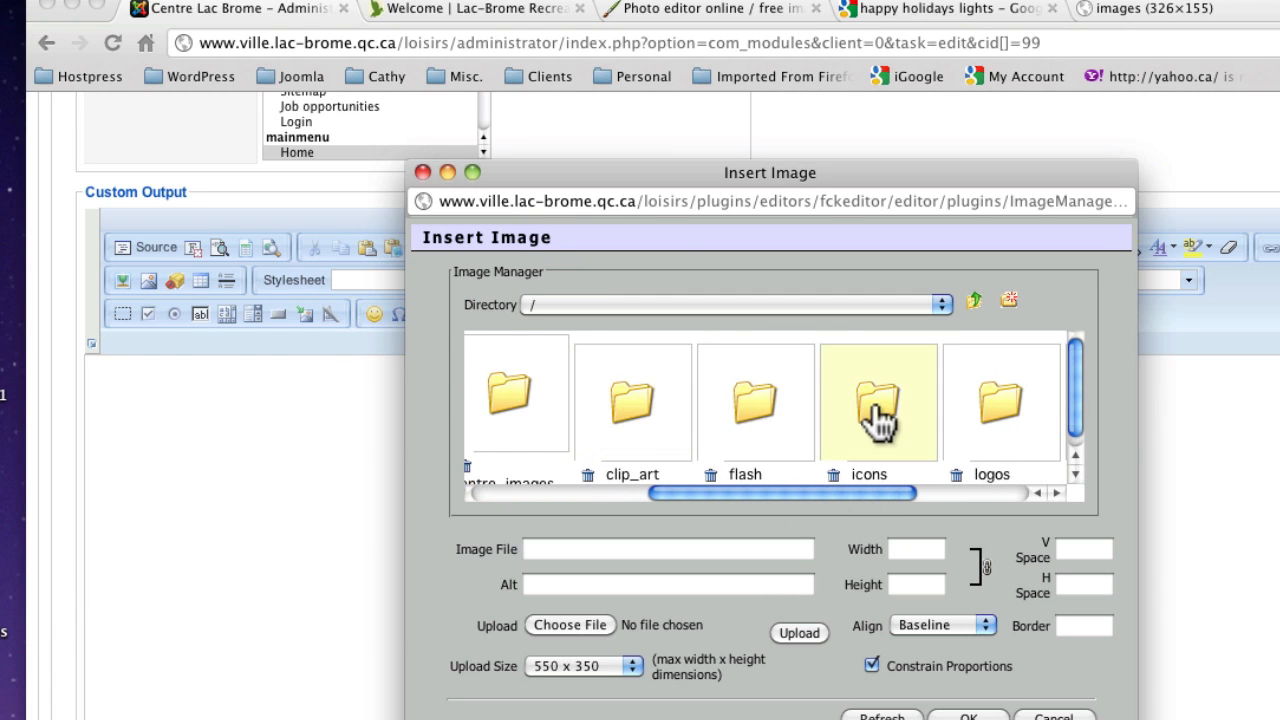
drag(571, 491, 510, 490)
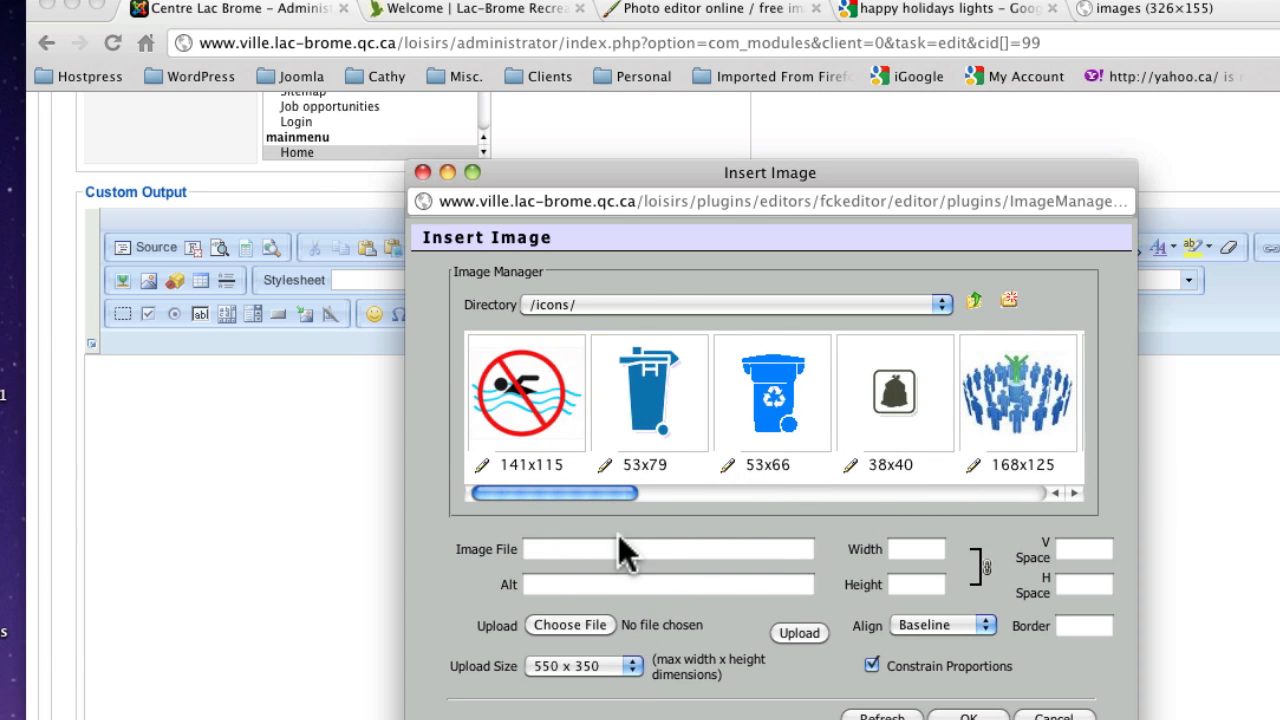
- Choose english_holidays.jpg from the Documents folder as the file to upload
click(556, 626)
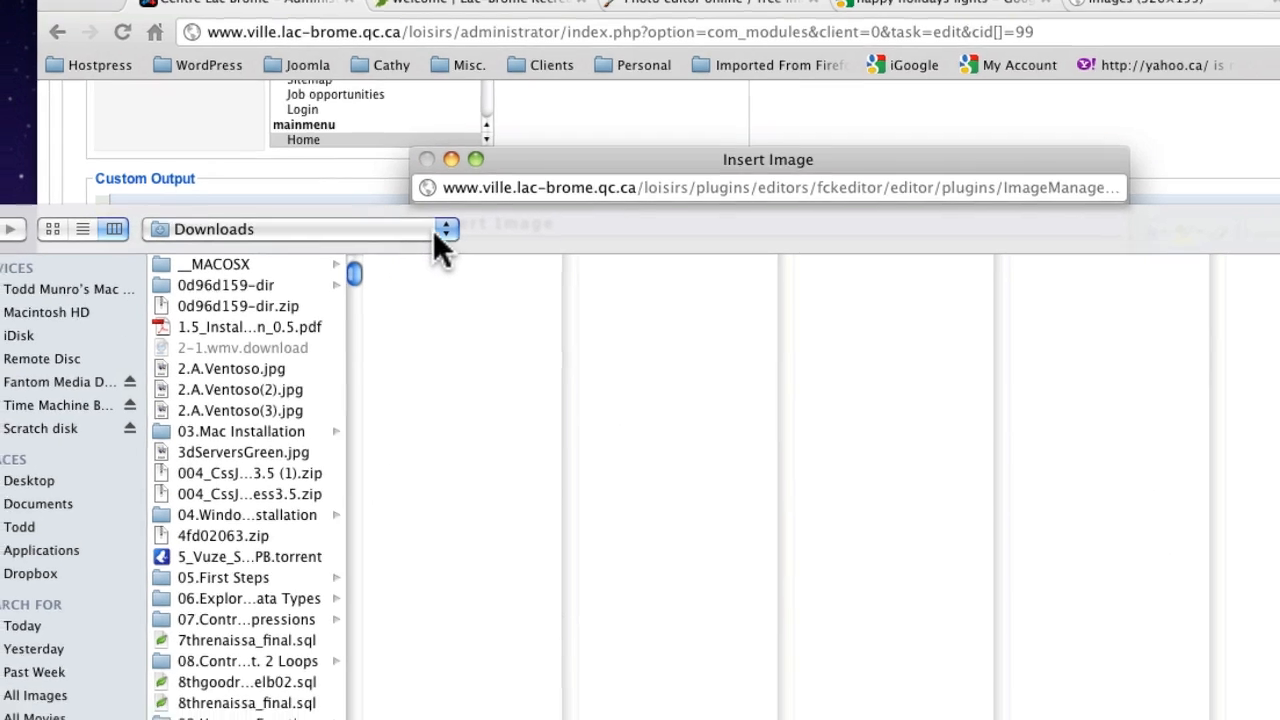
click(441, 243)
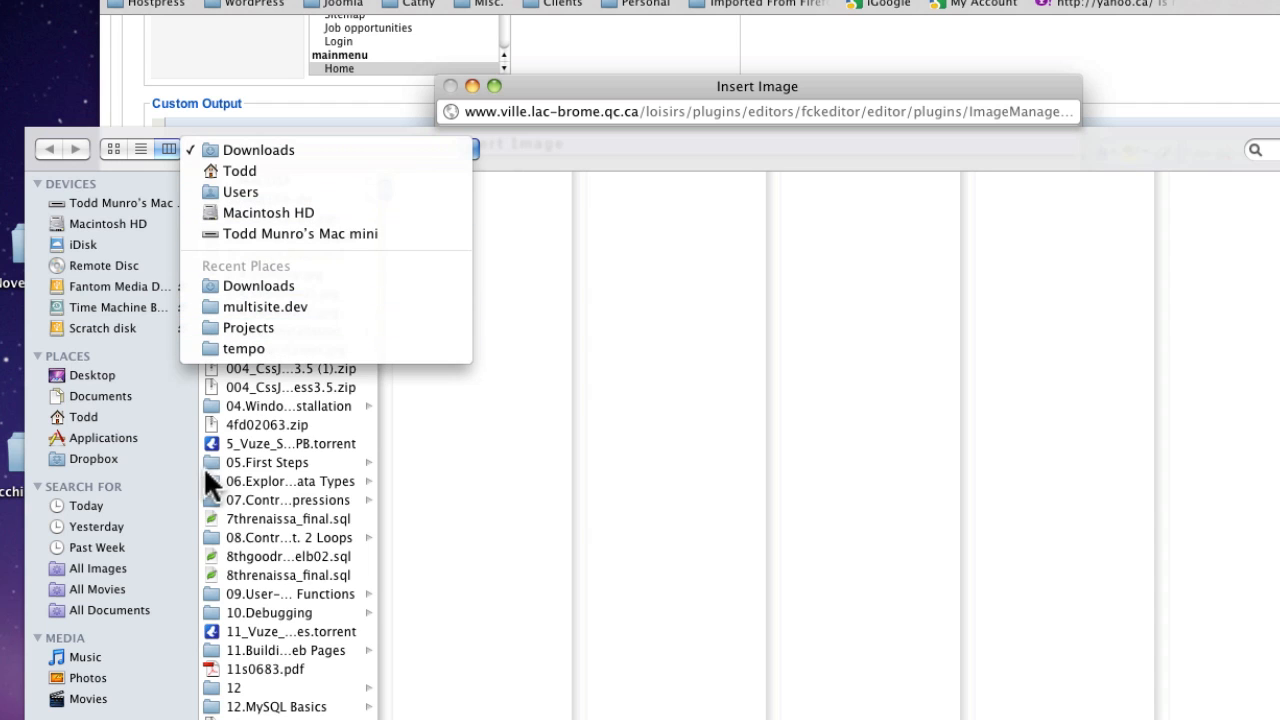
click(55, 390)
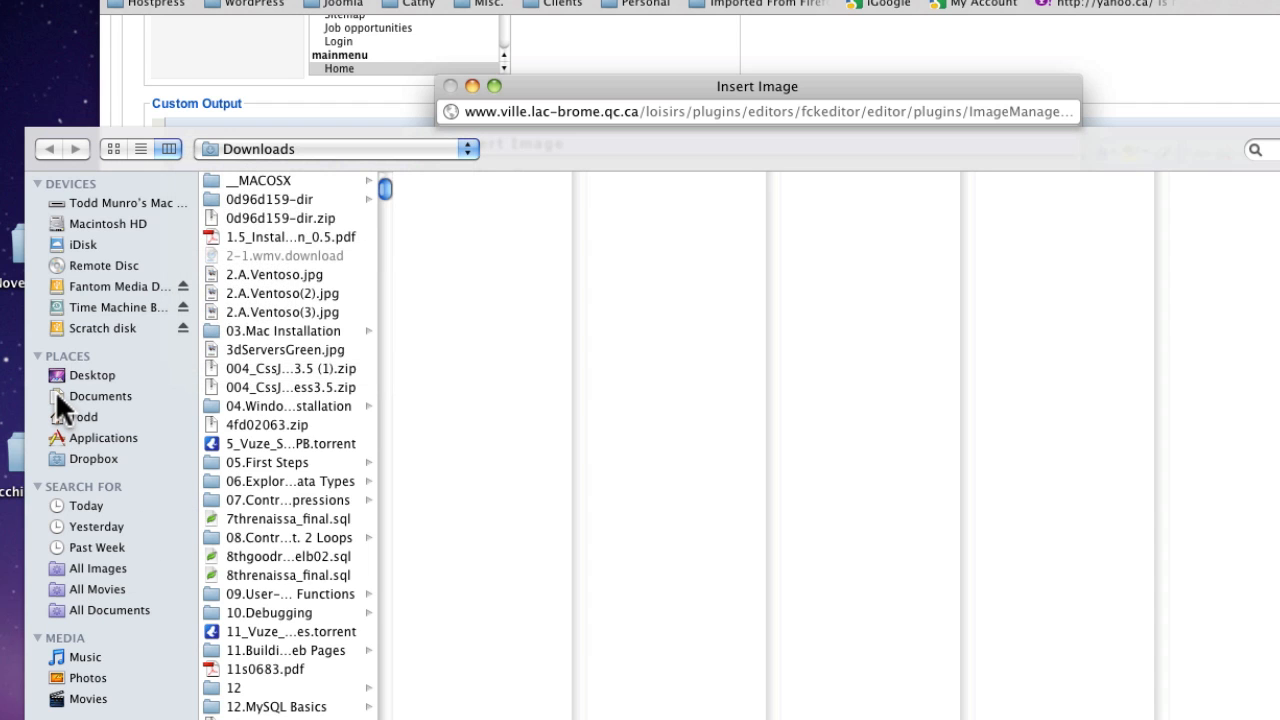
click(56, 395)
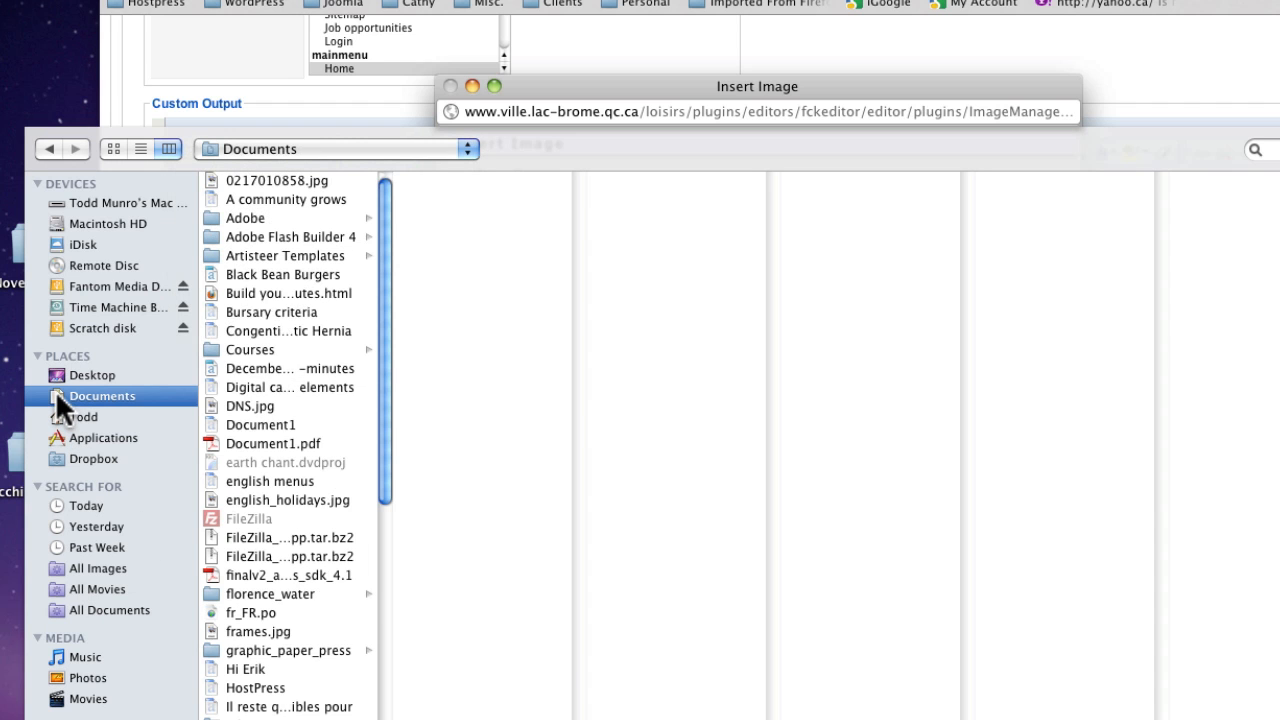
click(244, 498)
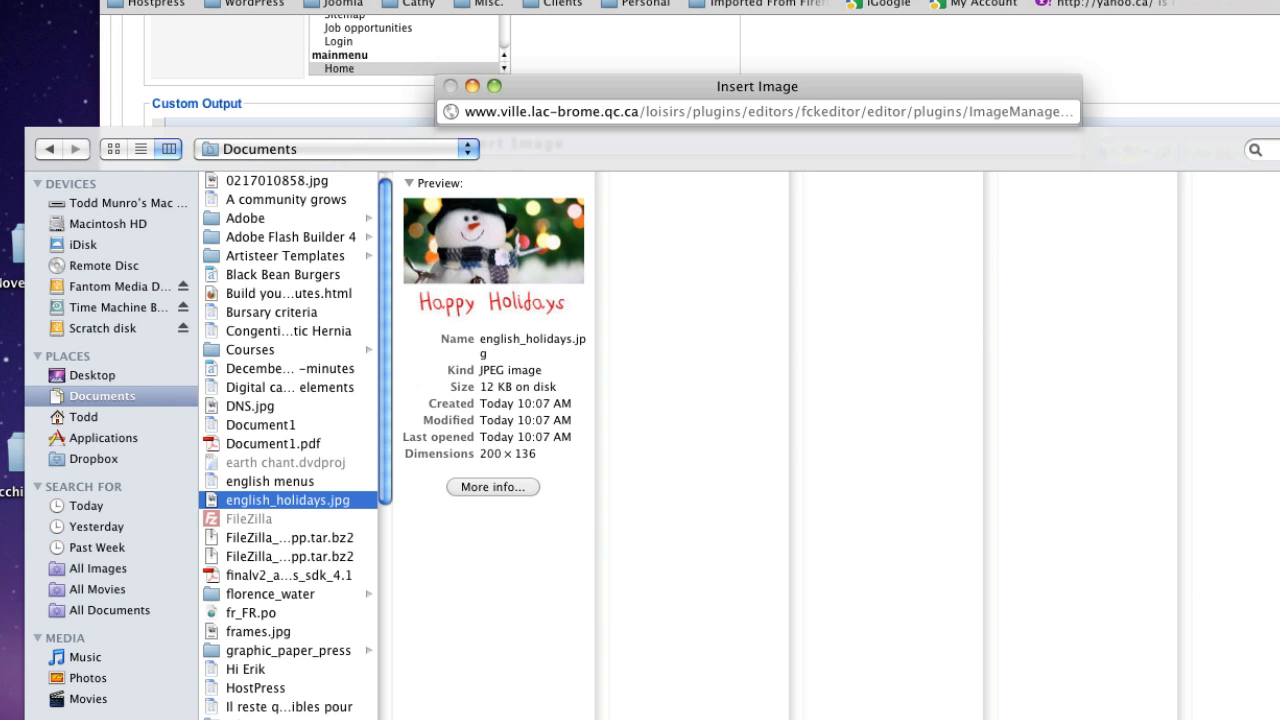
drag(1279, 719, 1148, 671)
click(1087, 648)
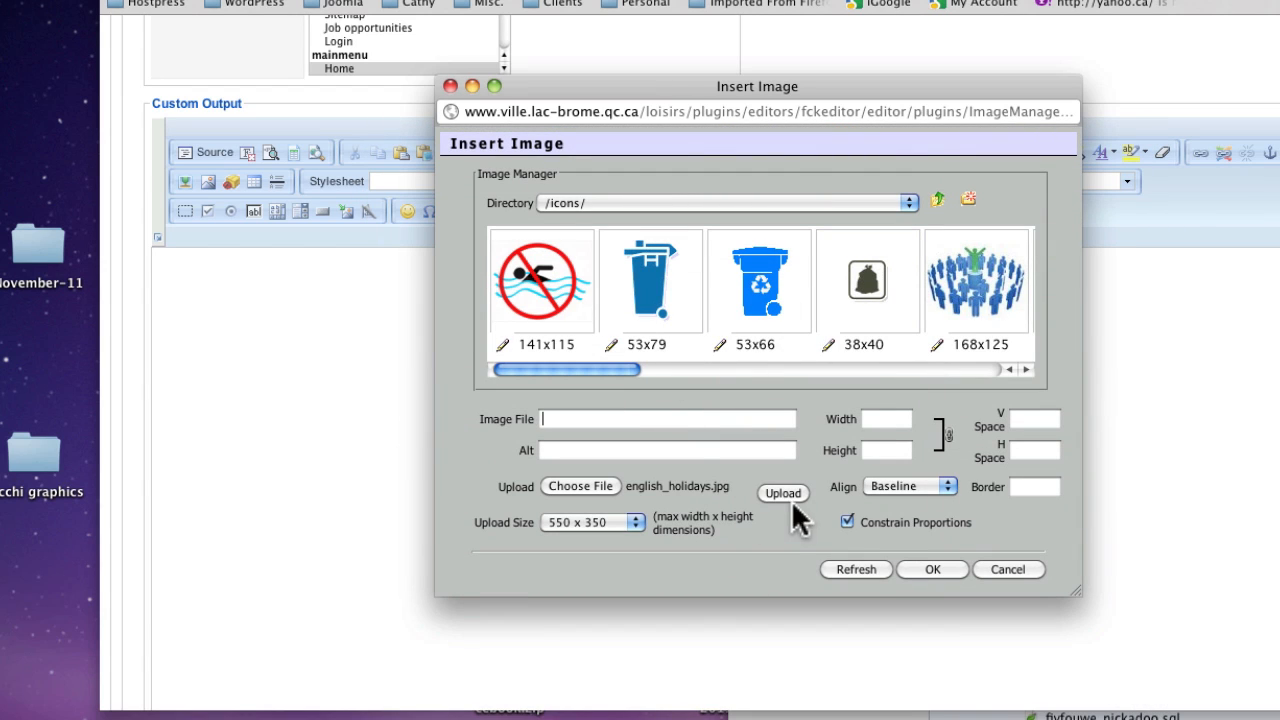
- Upload english_holidays.jpg to the icons directory and select its thumbnail as the image to insert
click(786, 494)
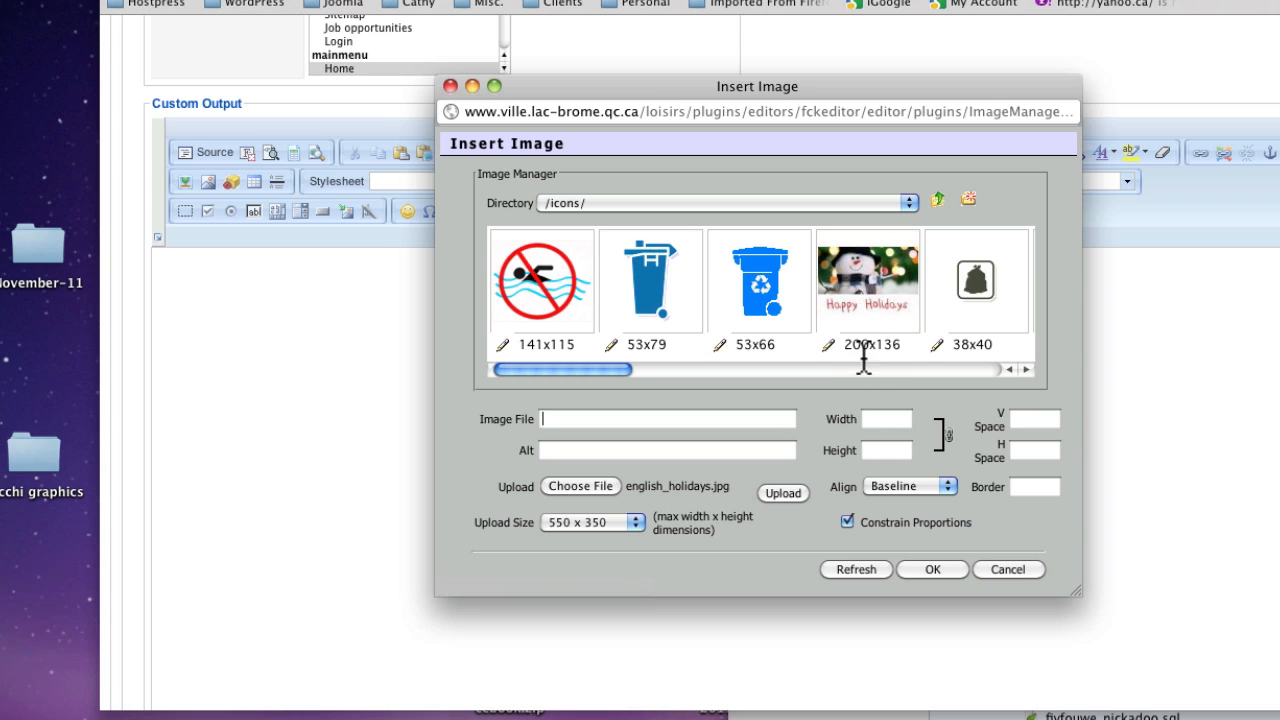
click(868, 288)
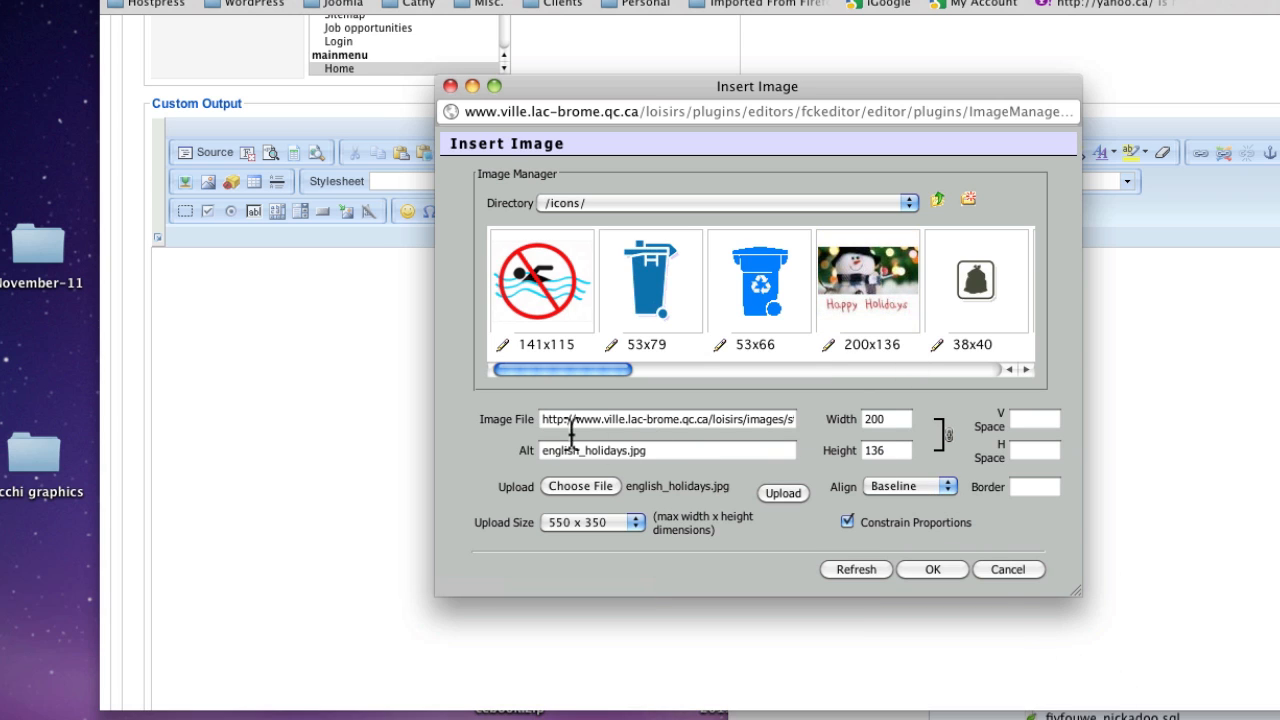
click(748, 419)
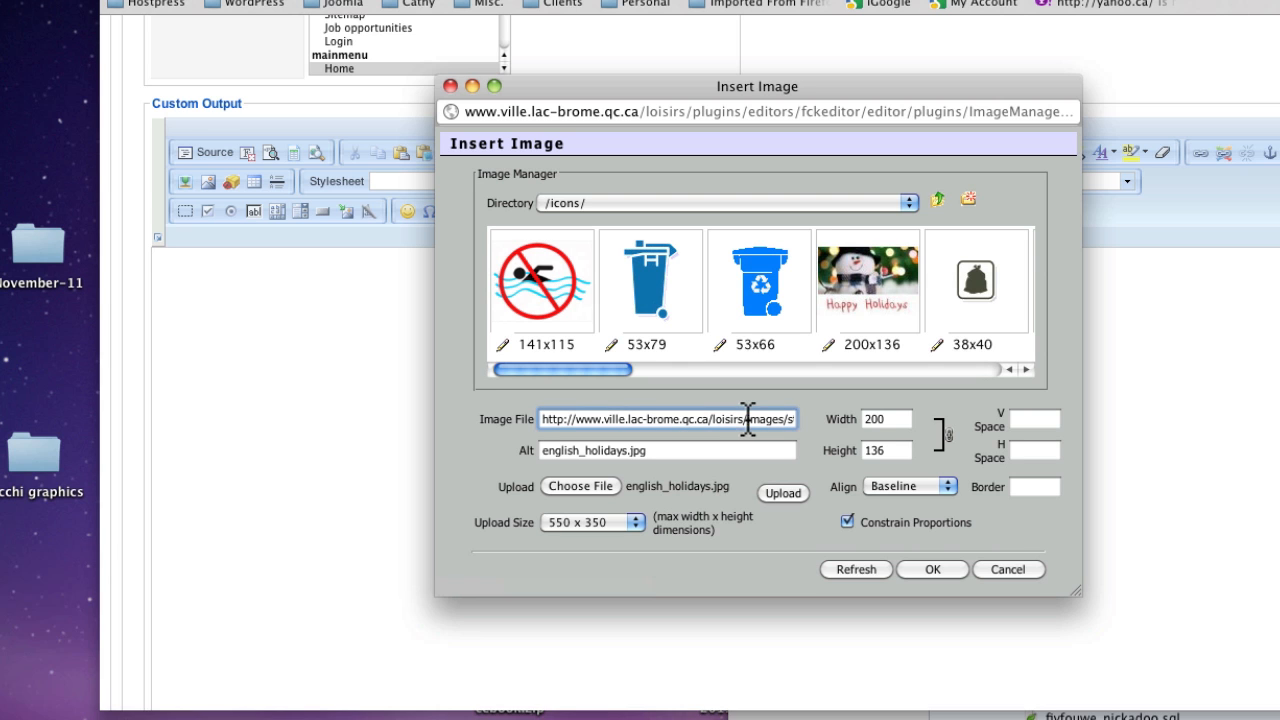
- Check the image path through to its end and insert english_holidays.jpg at 200 by 136 into the custom output
key(Right)
key(Right)
key(Right)
key(Right)
key(Right)
key(Right)
key(Right)
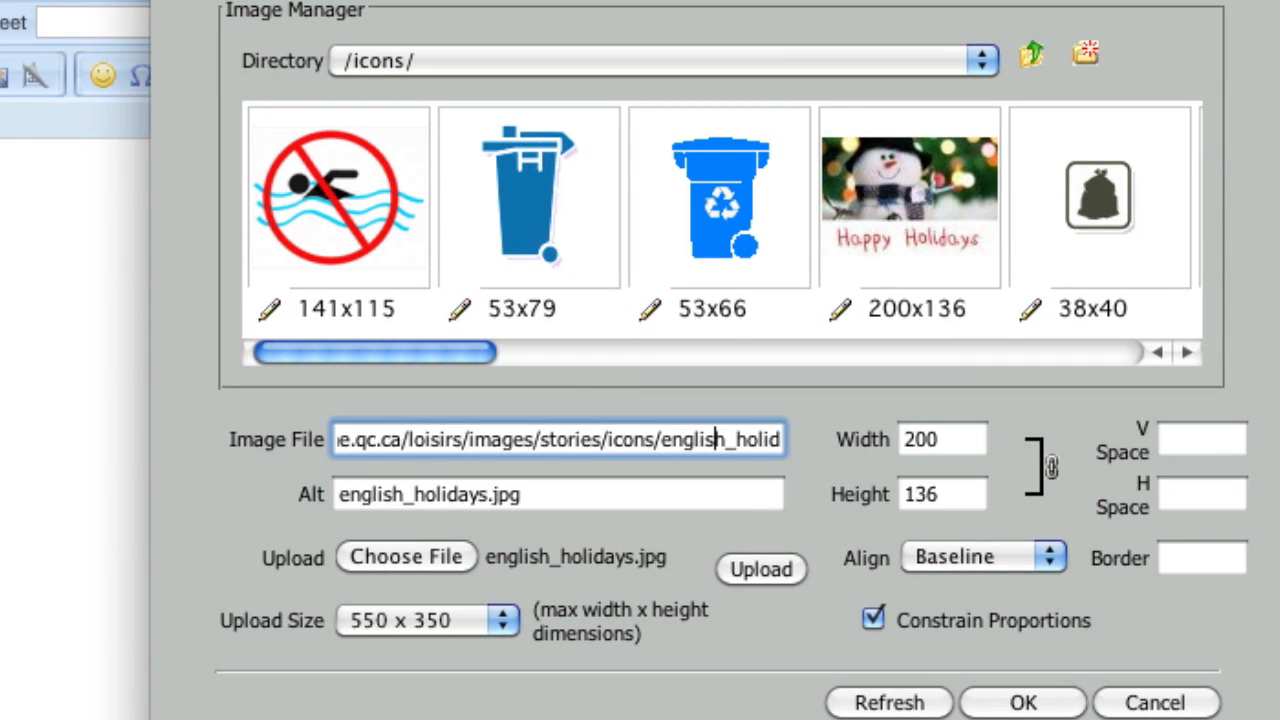
key(Right)
key(Right)
key(Right)
key(Right)
key(Right)
key(Right)
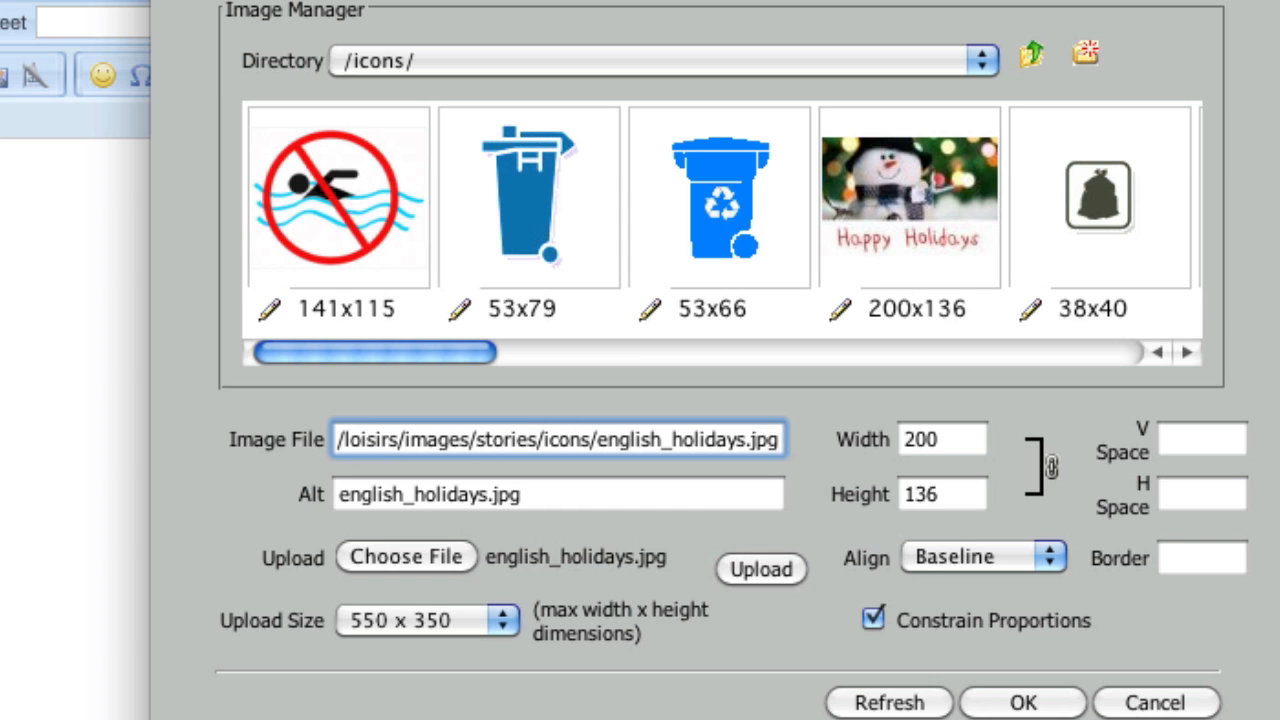
click(1023, 700)
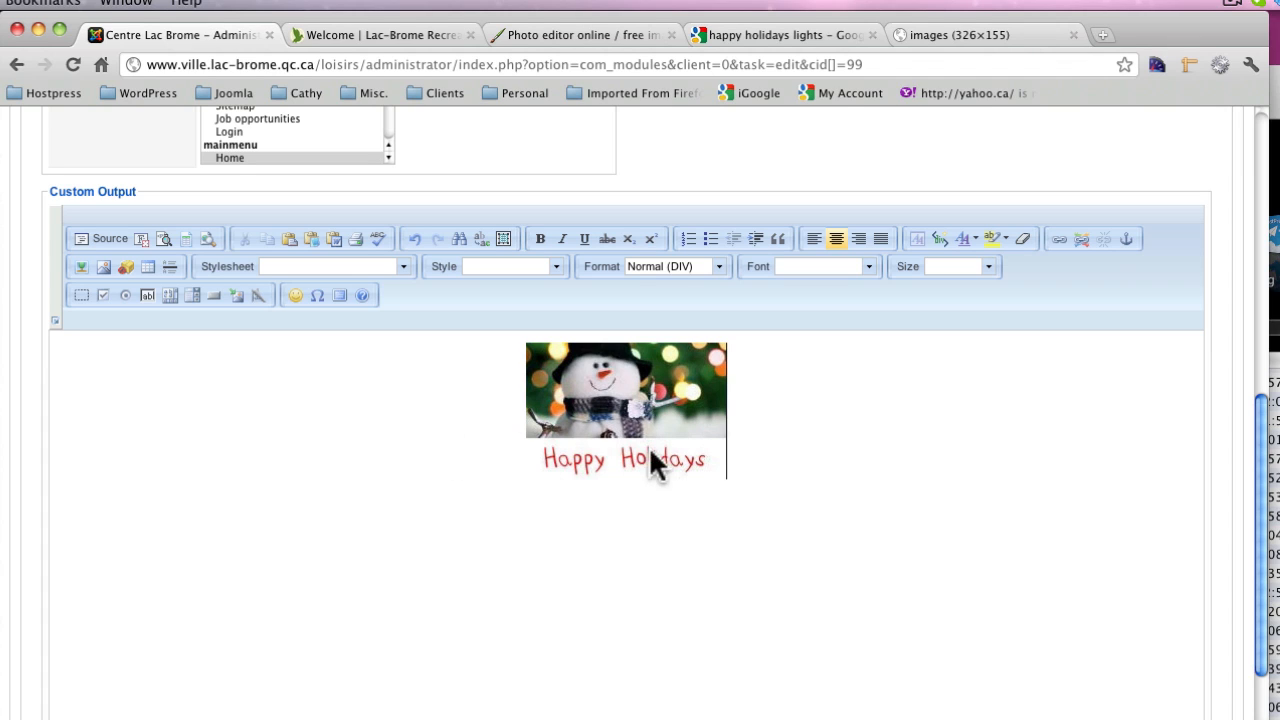
- Open the link settings in the image properties of the Happy Holidays snowman image
right_click(601, 394)
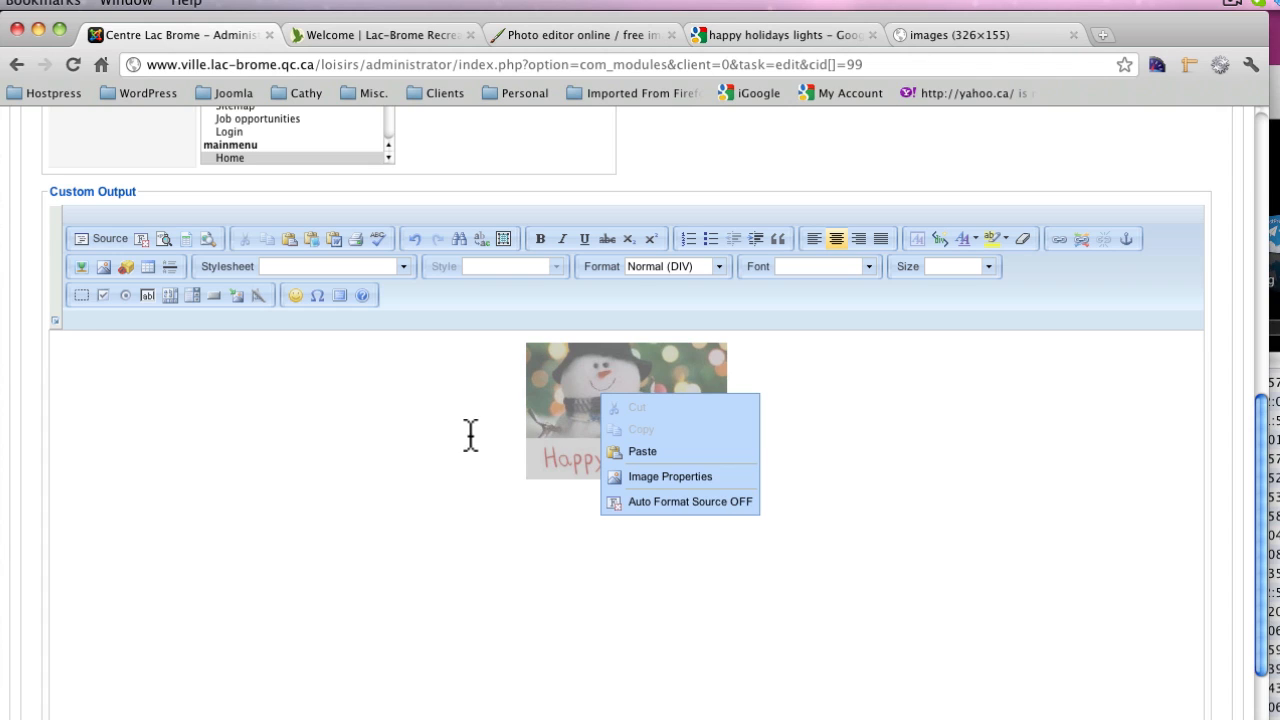
click(582, 410)
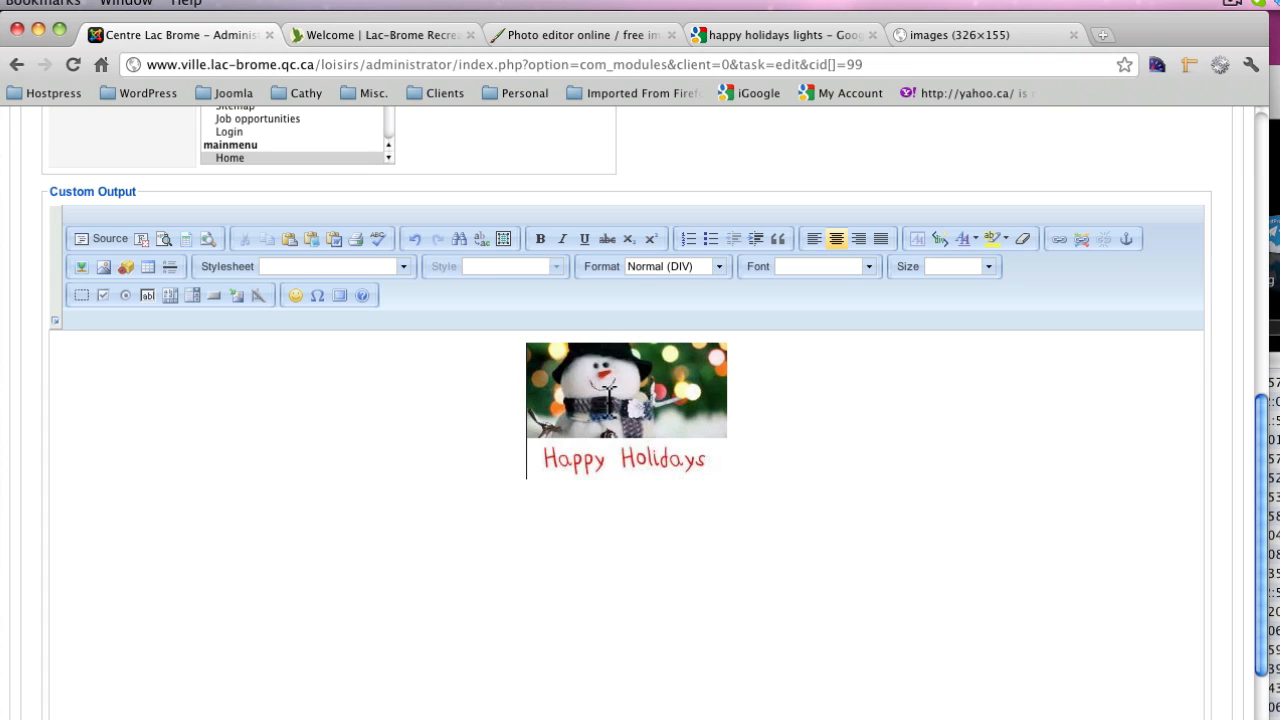
right_click(668, 395)
click(728, 476)
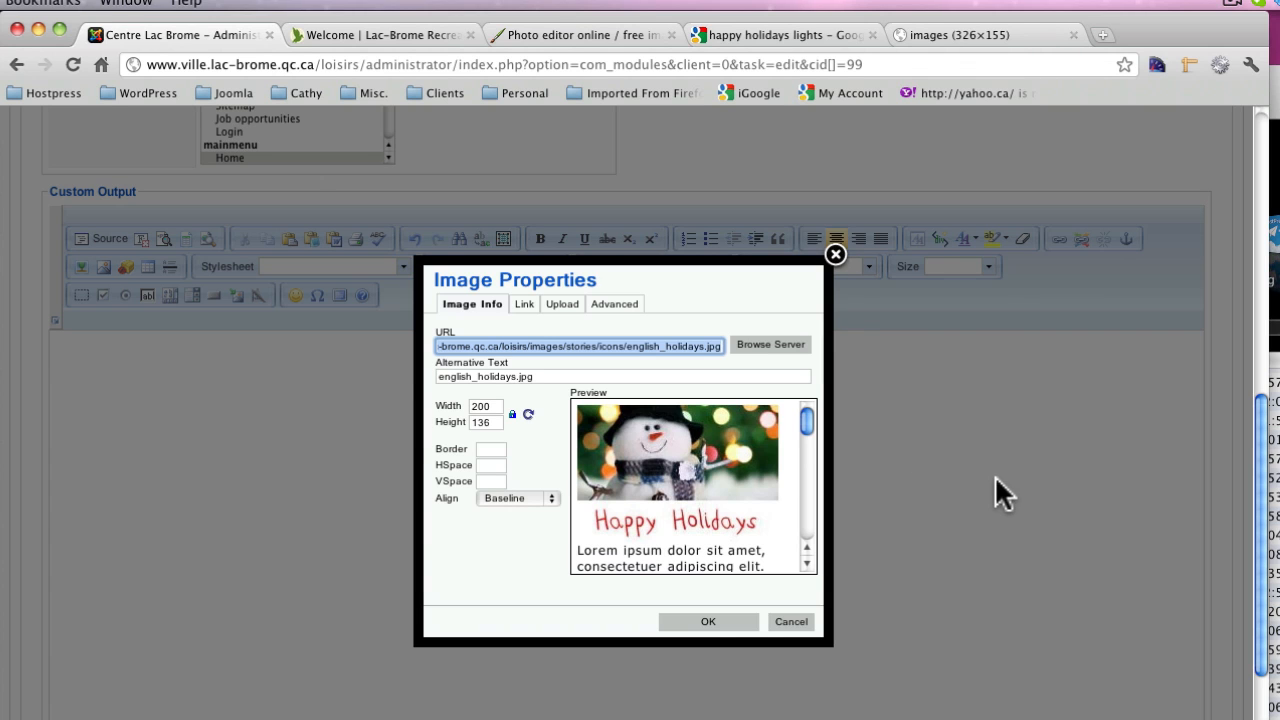
click(520, 303)
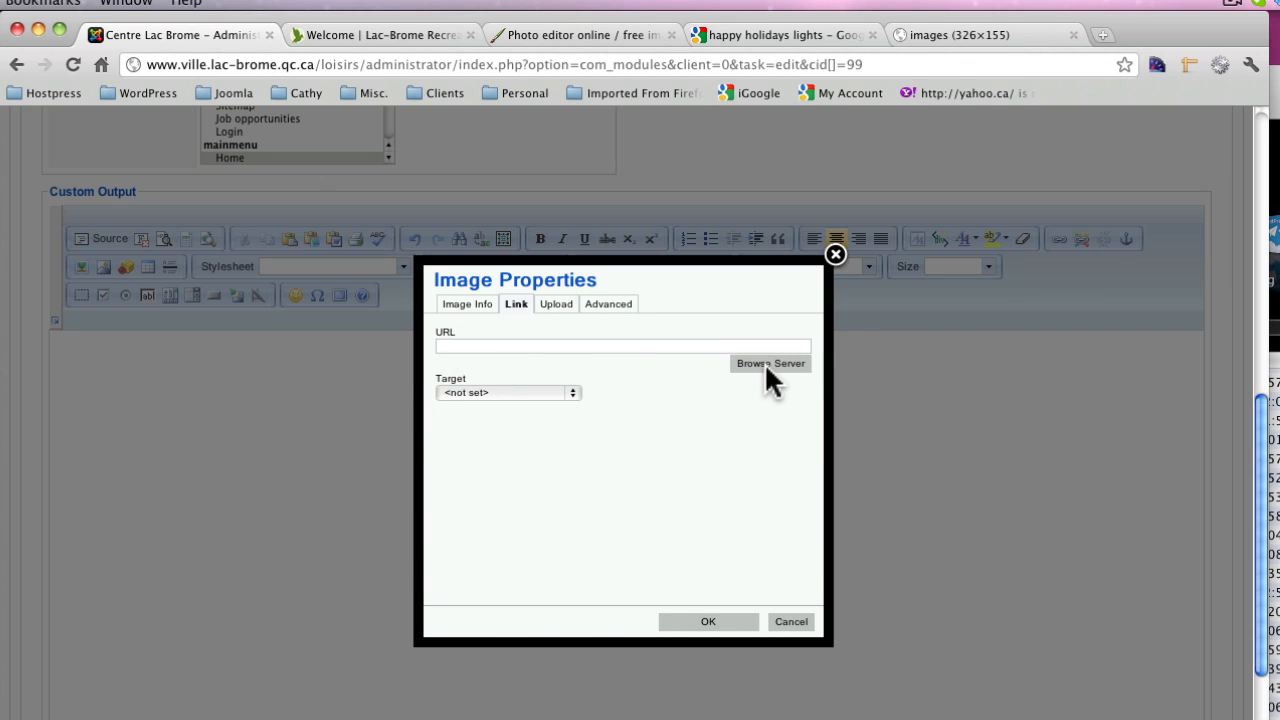
click(447, 347)
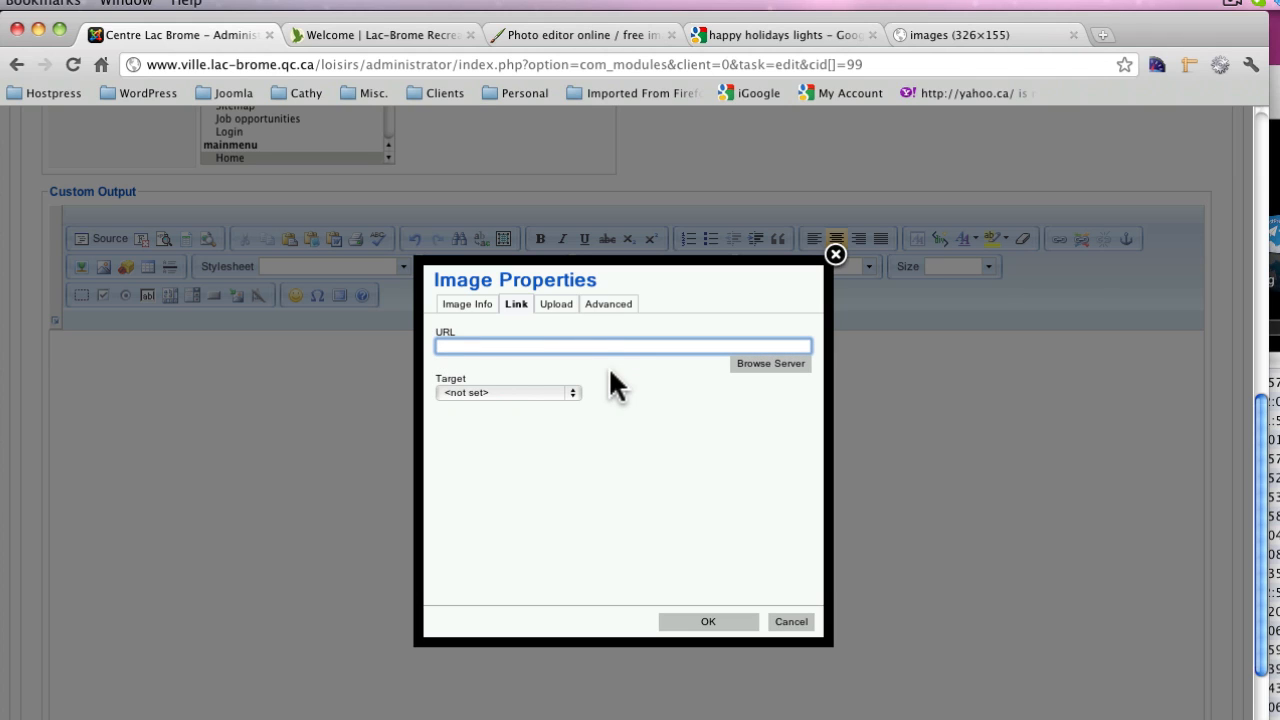
- On the public Lac-Brome site, close the page ruler, open the Recreation page and copy its address
click(363, 31)
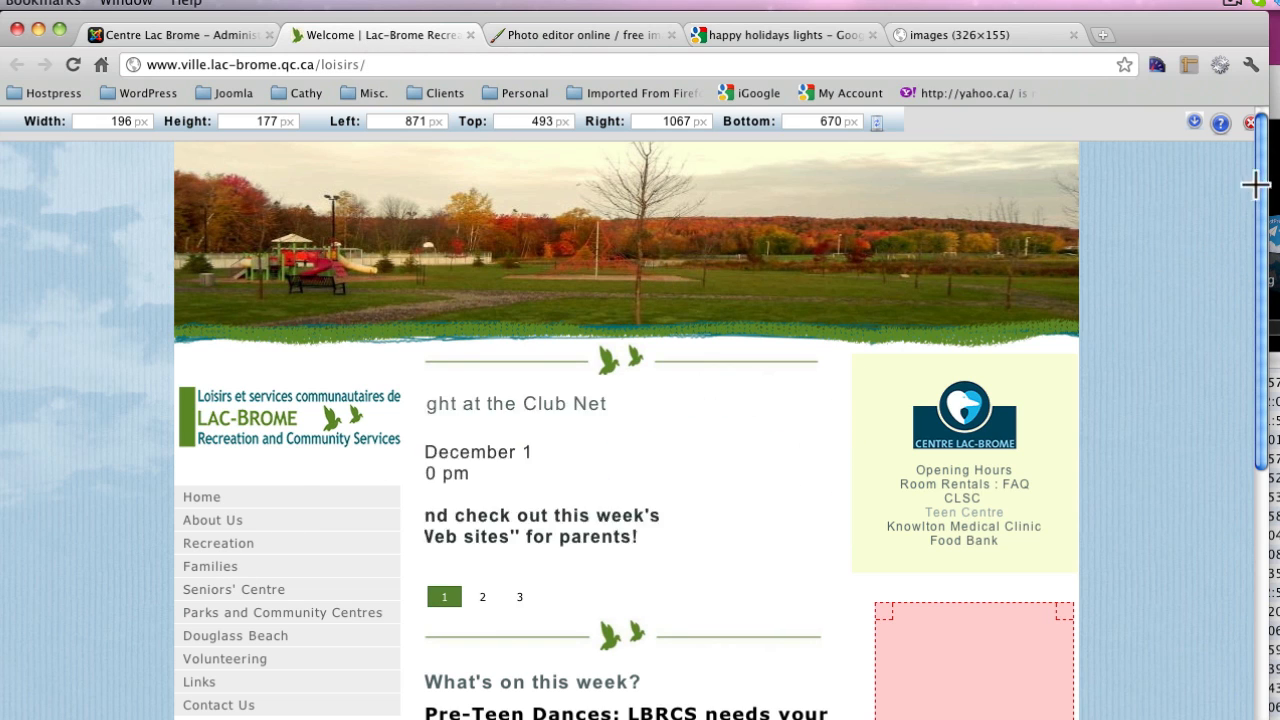
click(1251, 122)
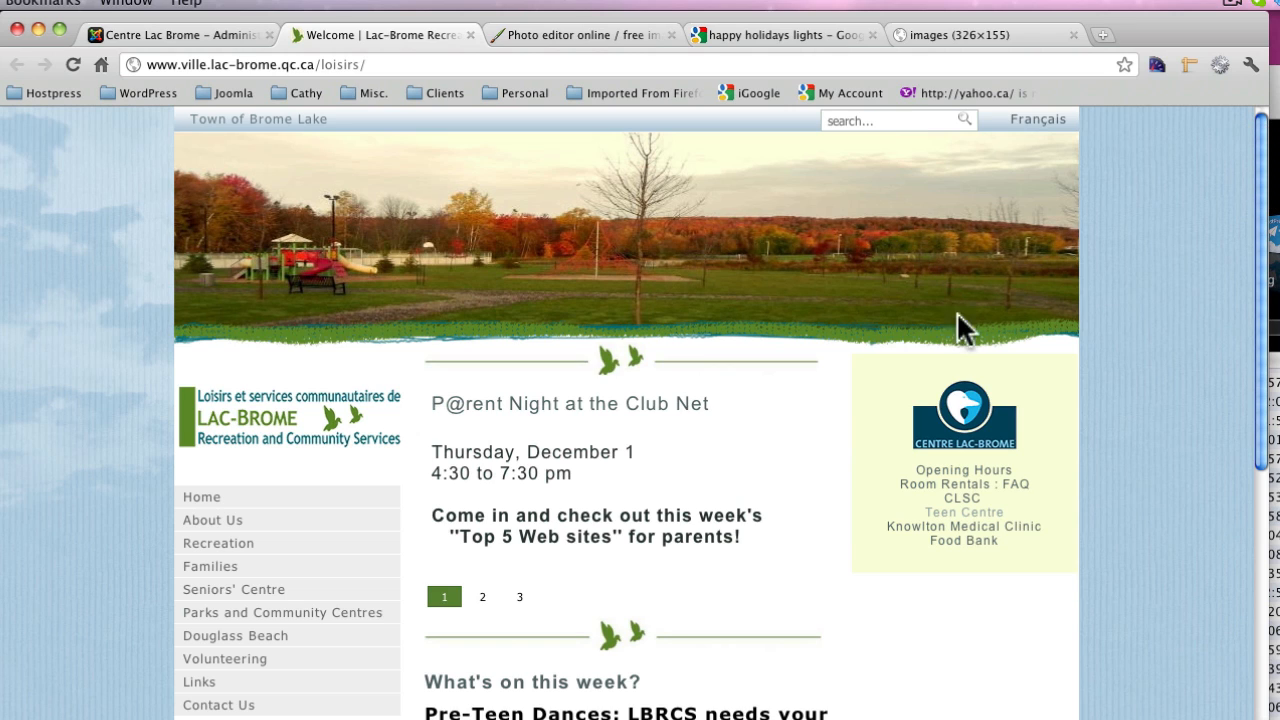
click(333, 550)
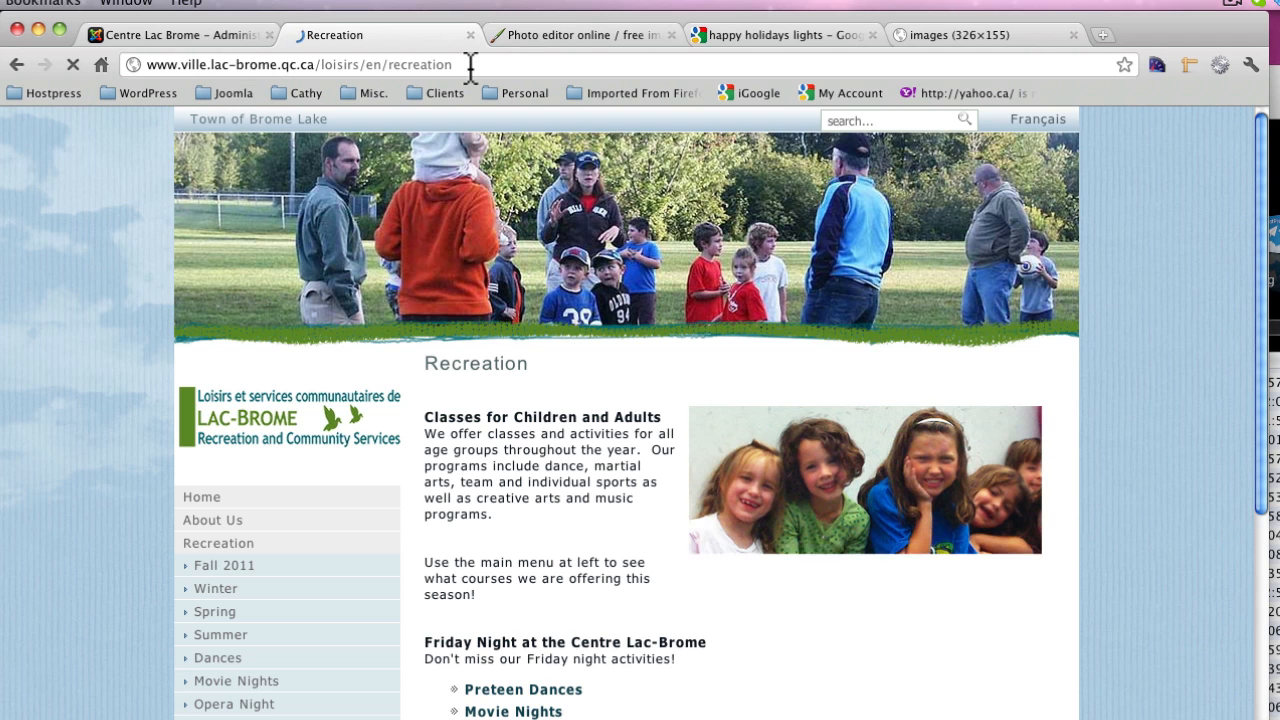
drag(465, 64, 110, 64)
right_click(207, 64)
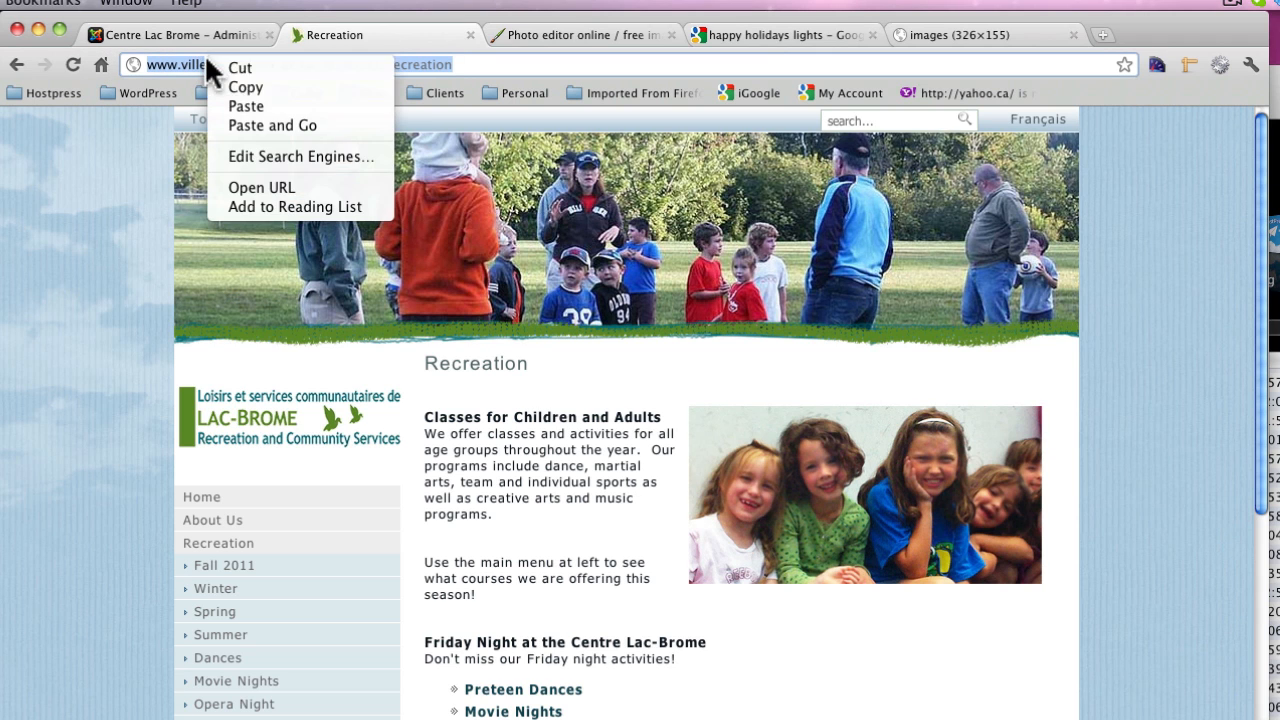
click(248, 83)
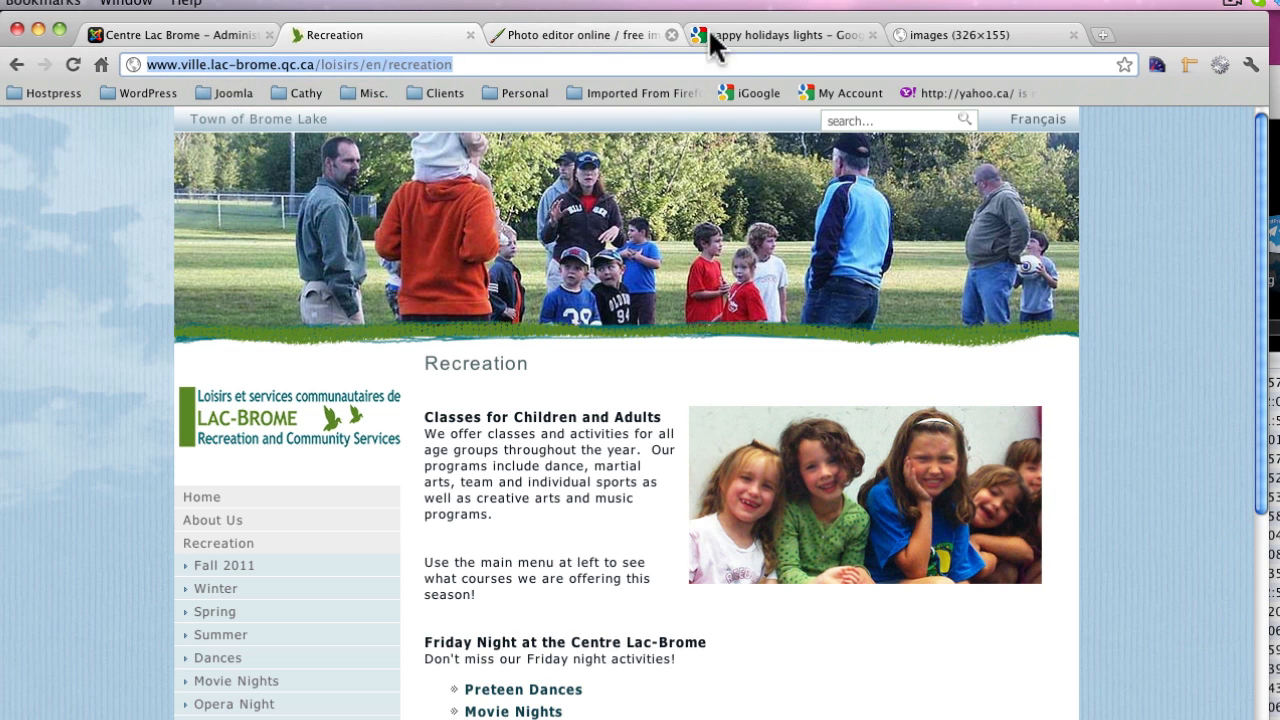
click(199, 33)
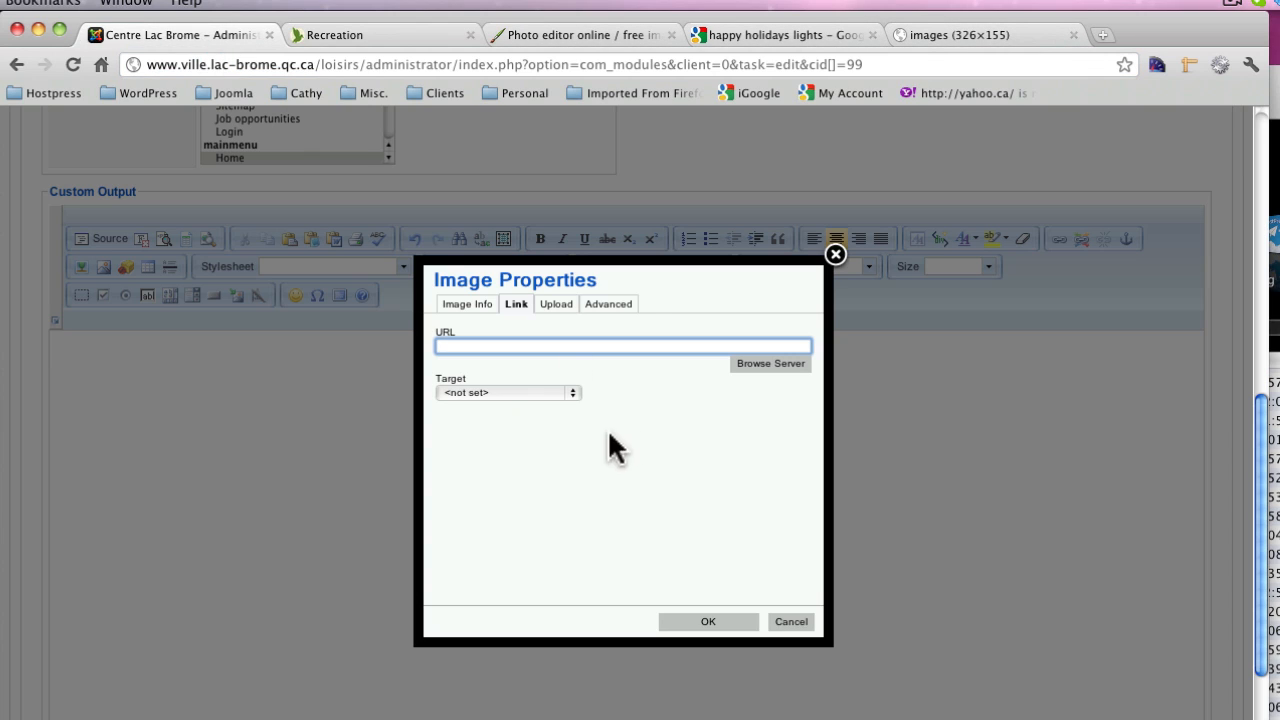
right_click(478, 339)
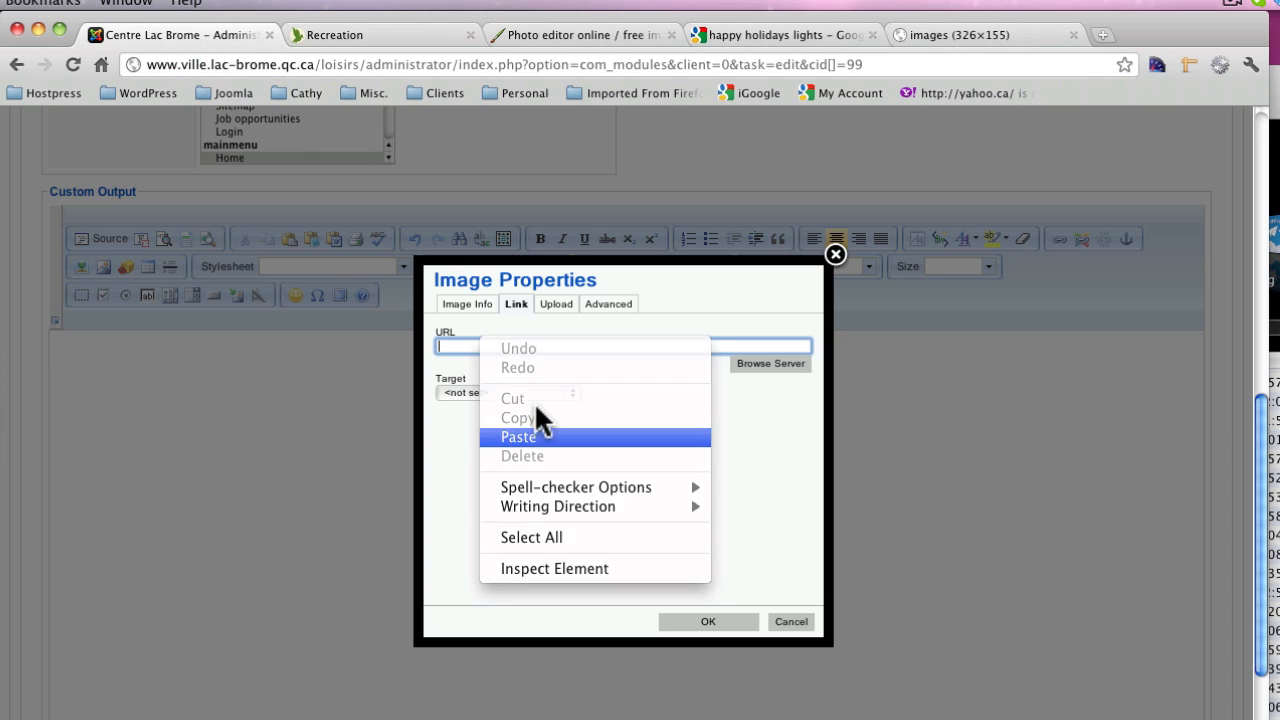
click(520, 436)
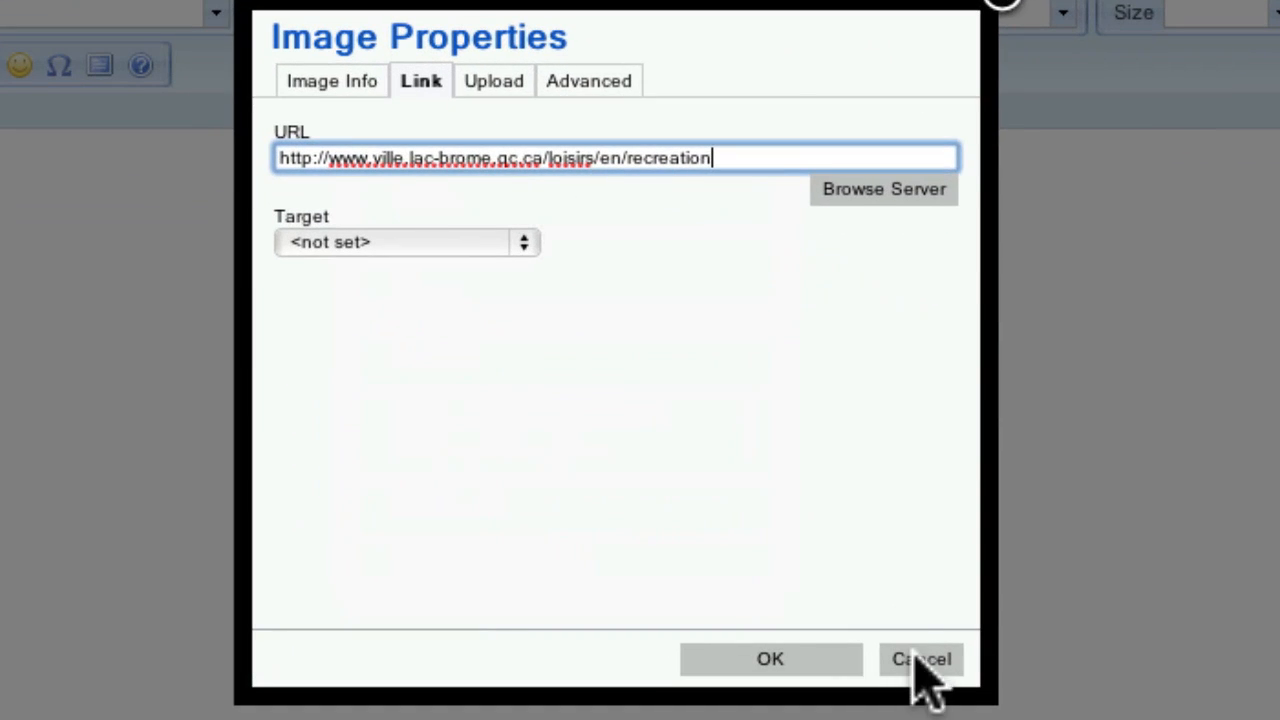
click(760, 672)
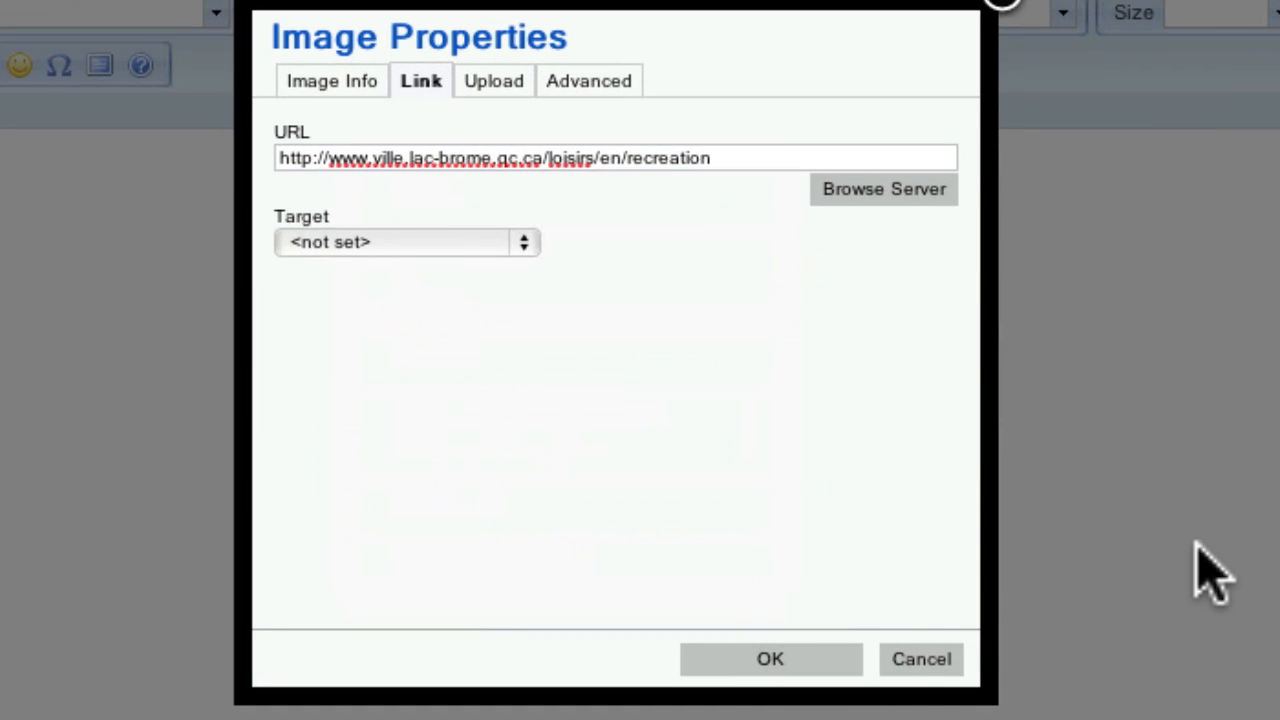
click(786, 668)
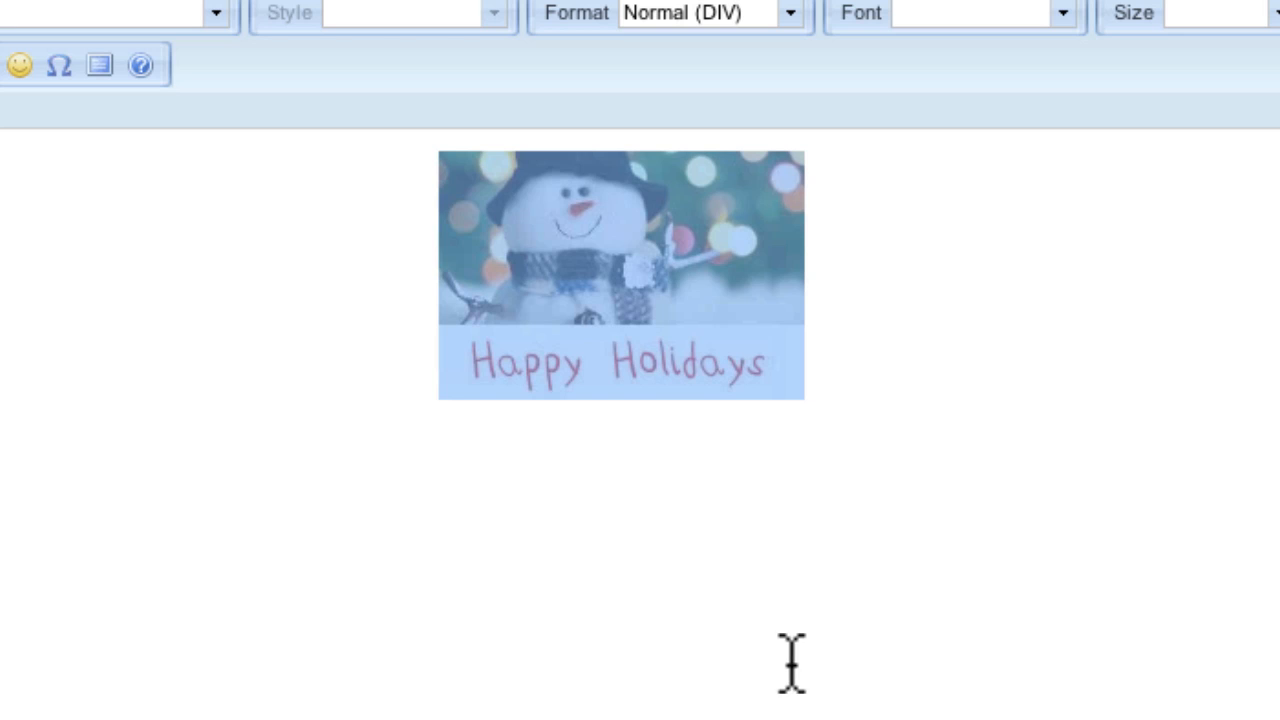
right_click(599, 263)
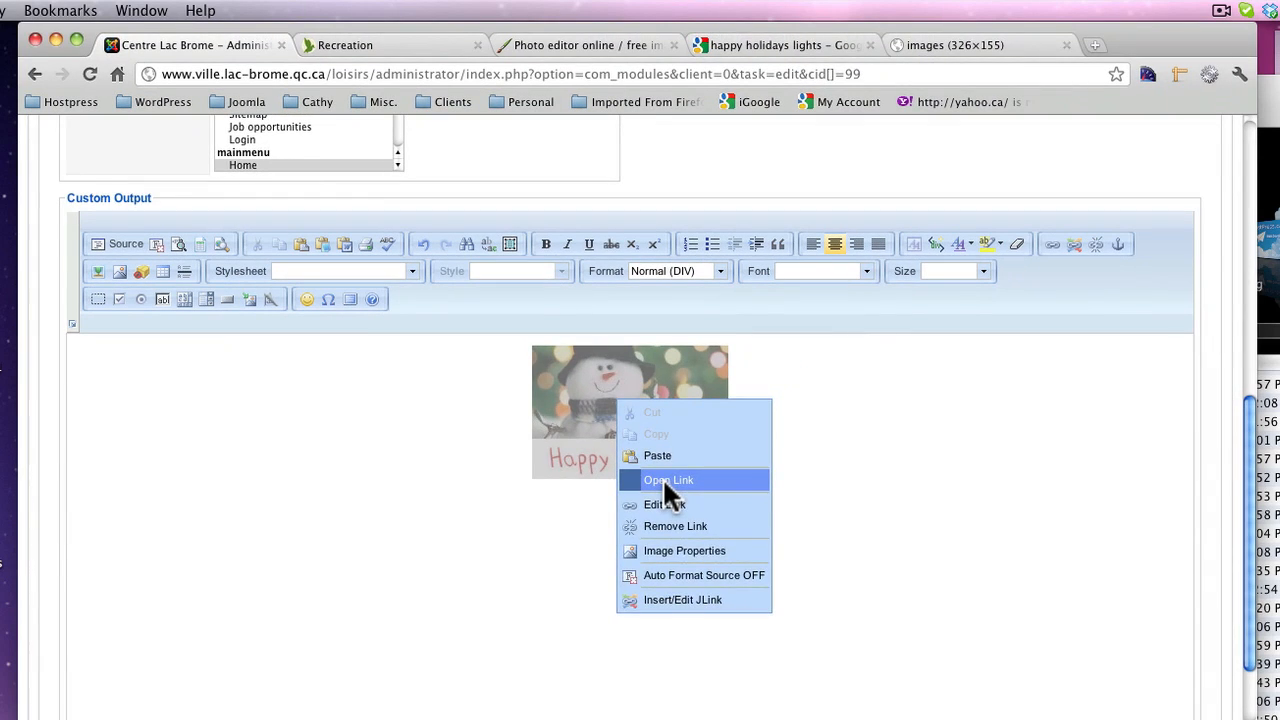
click(683, 403)
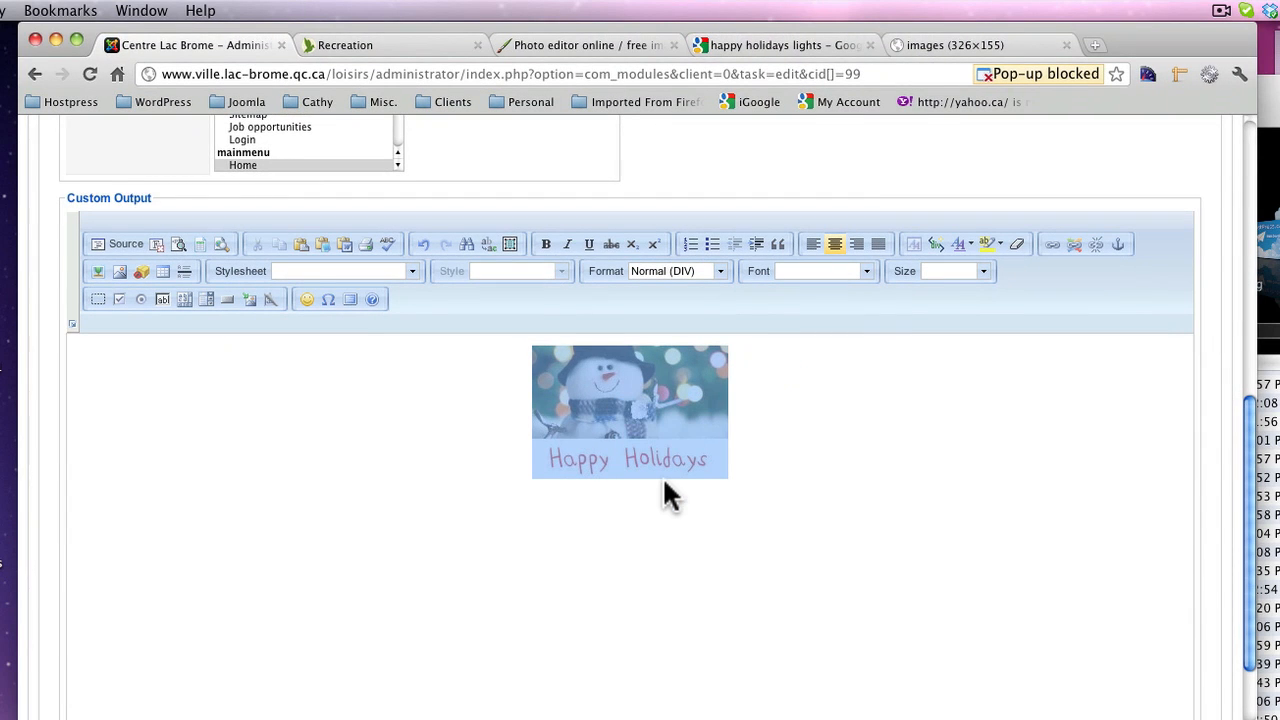
click(1096, 75)
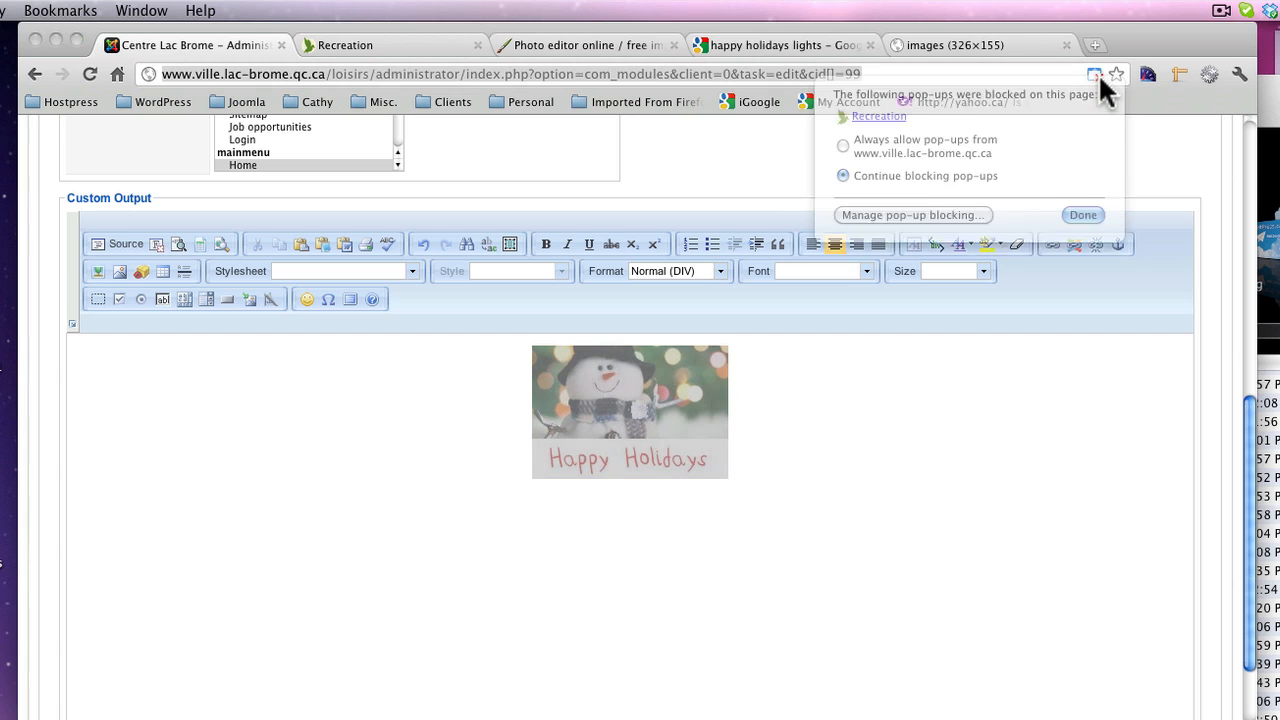
click(845, 157)
click(1083, 225)
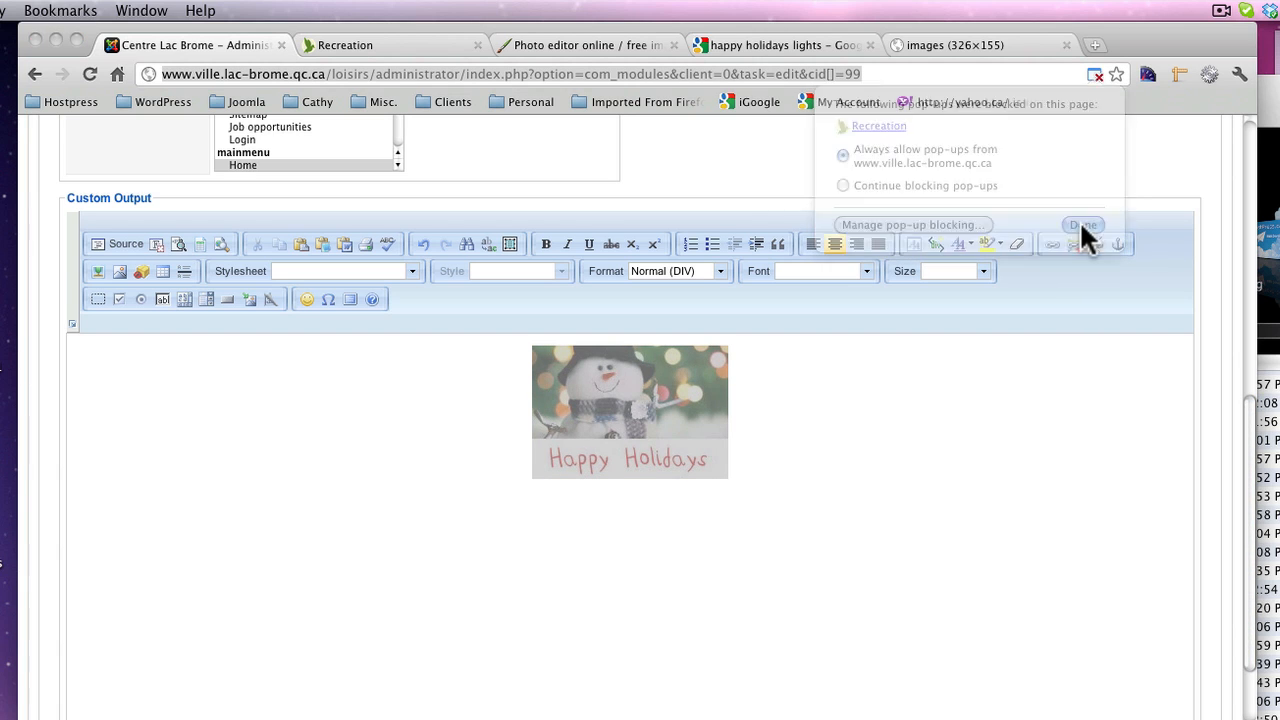
- Test the snowman image's link by opening its target page, and close the pop-up window
right_click(635, 423)
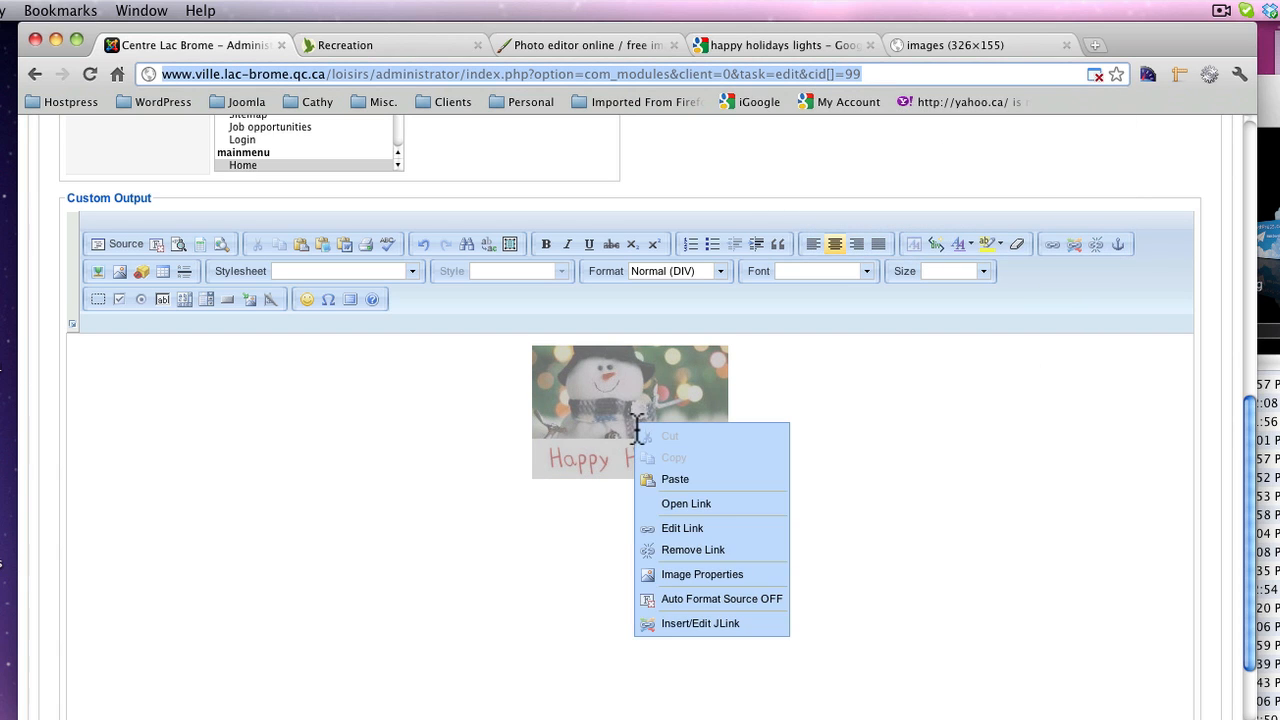
click(686, 503)
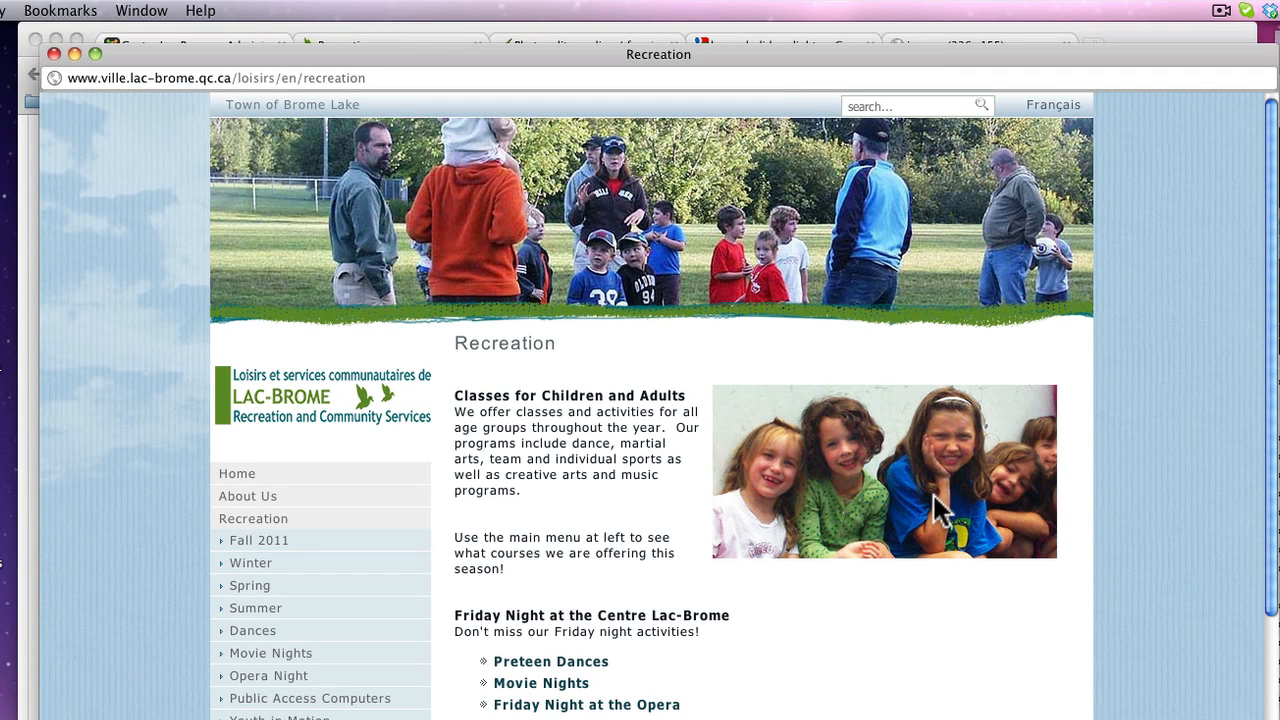
click(53, 53)
- Set the module's access level to Registered, enable it and save the module
scroll(886, 566, up, 10)
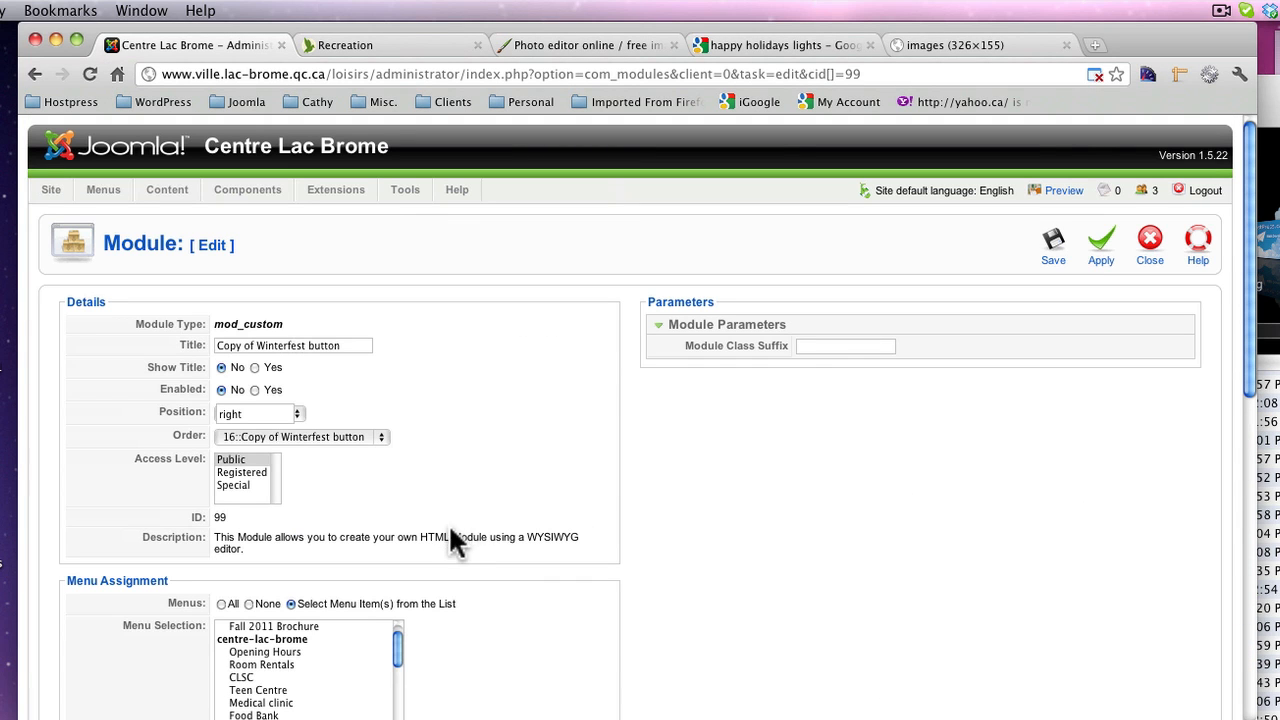
click(233, 472)
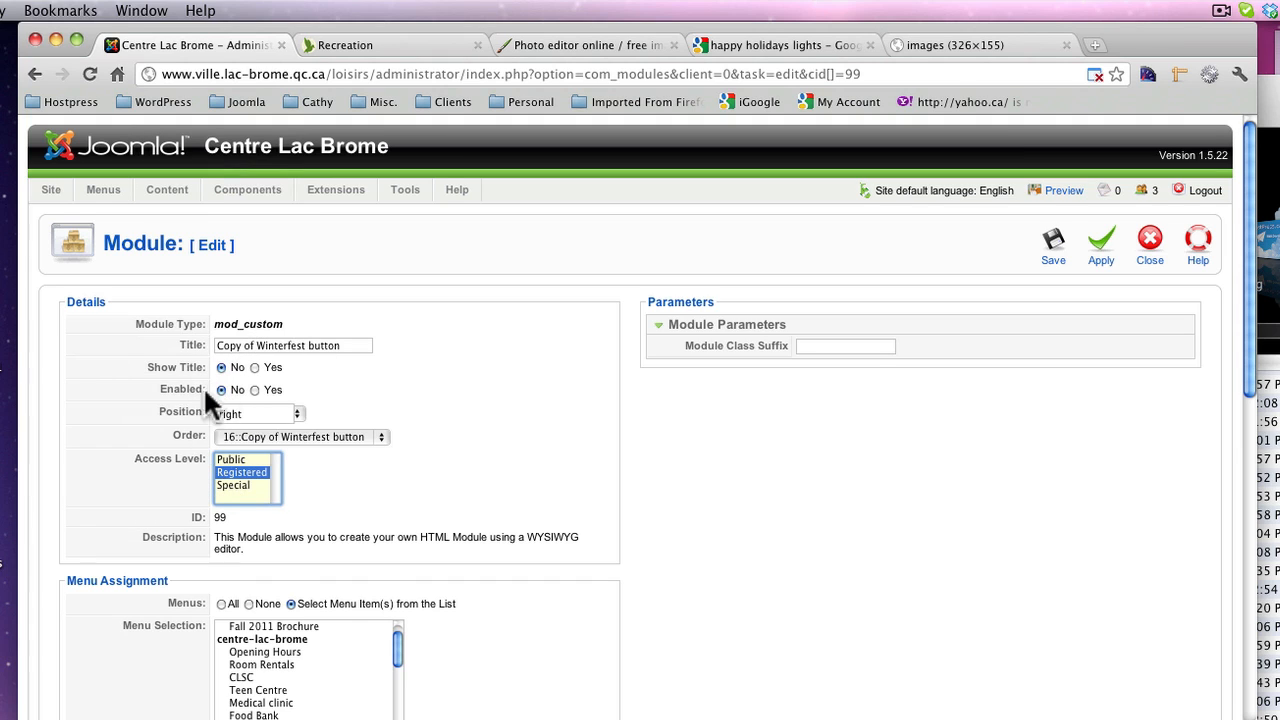
click(256, 389)
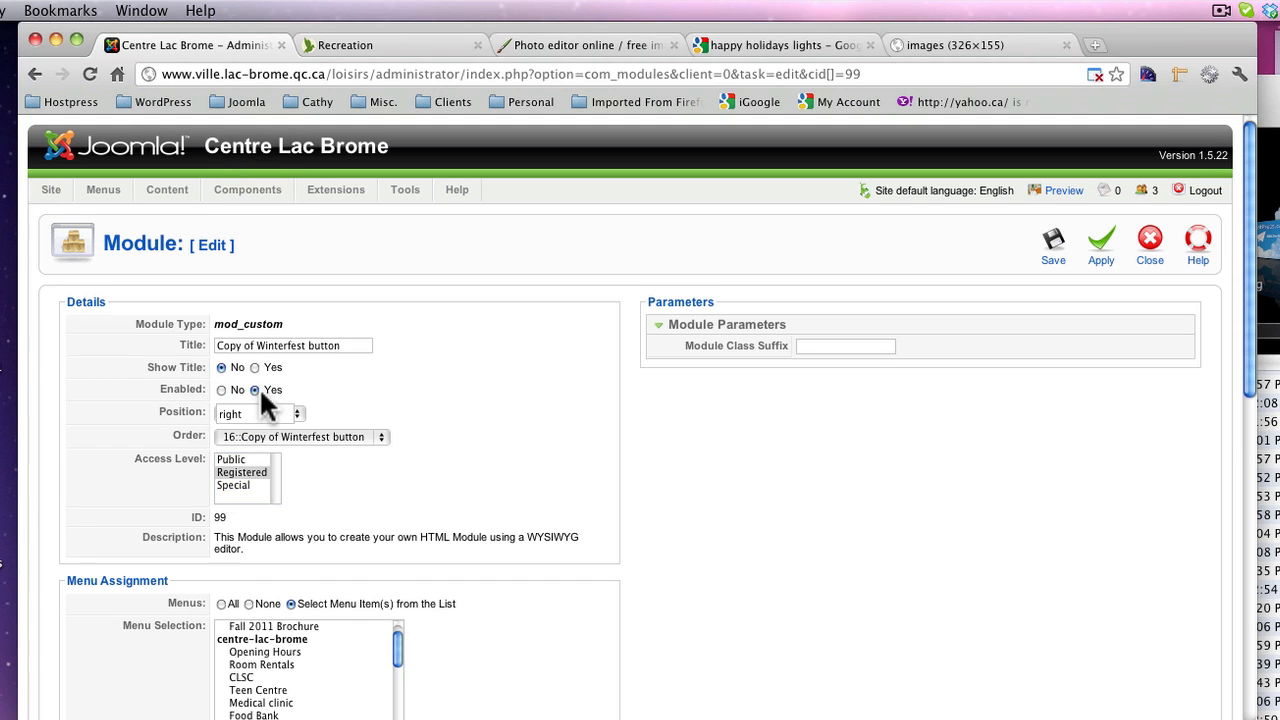
click(1056, 256)
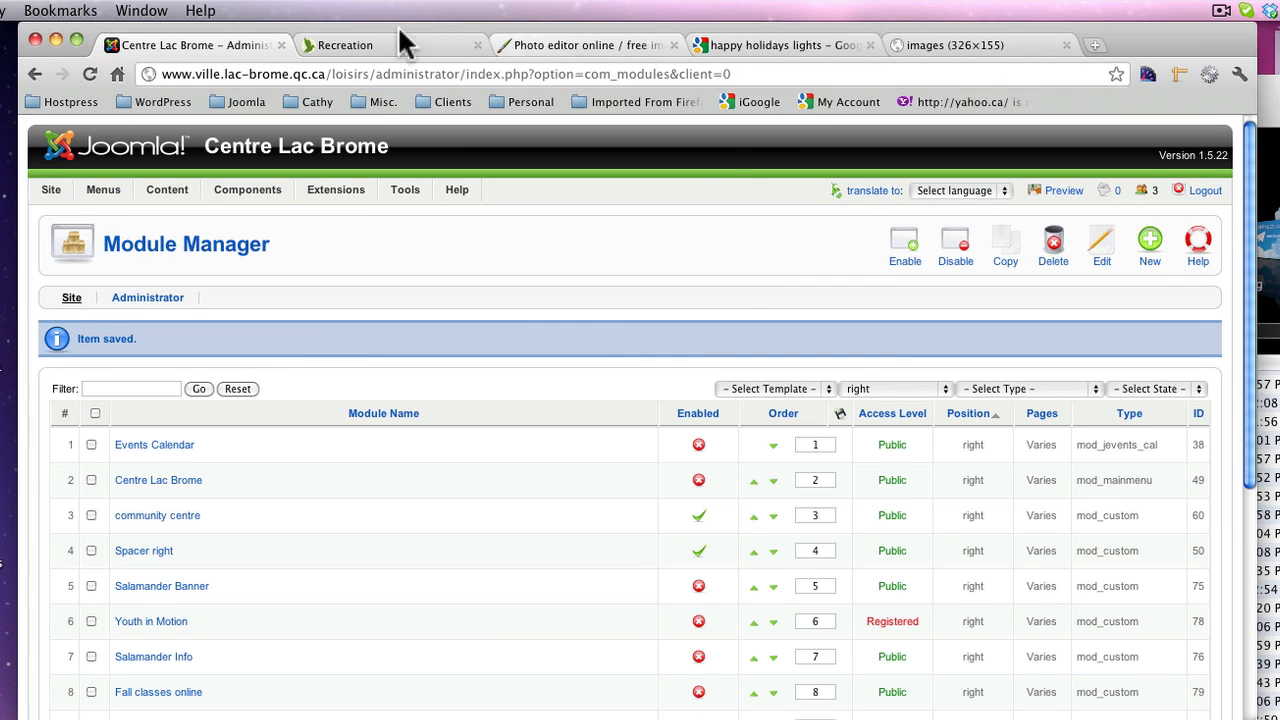
- Check the public home page's sidebar for the snowman image and review the Copy of Winterfest button entry among the modules
click(374, 43)
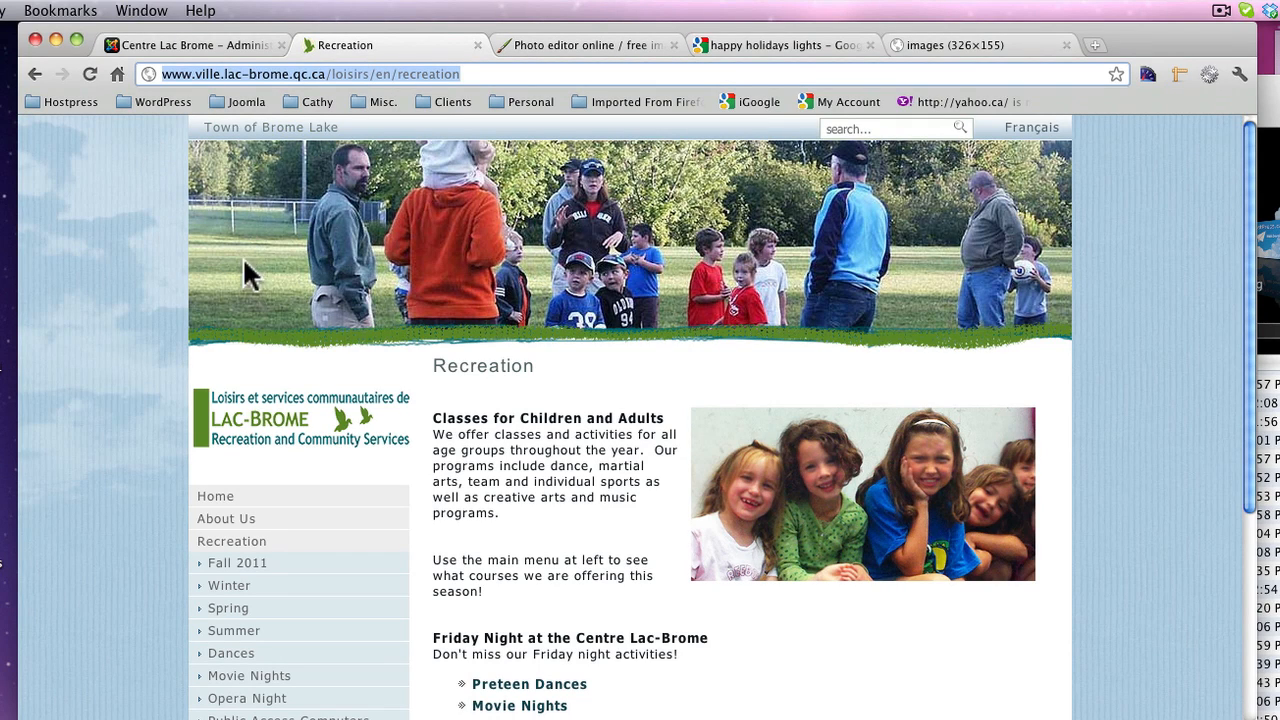
click(210, 494)
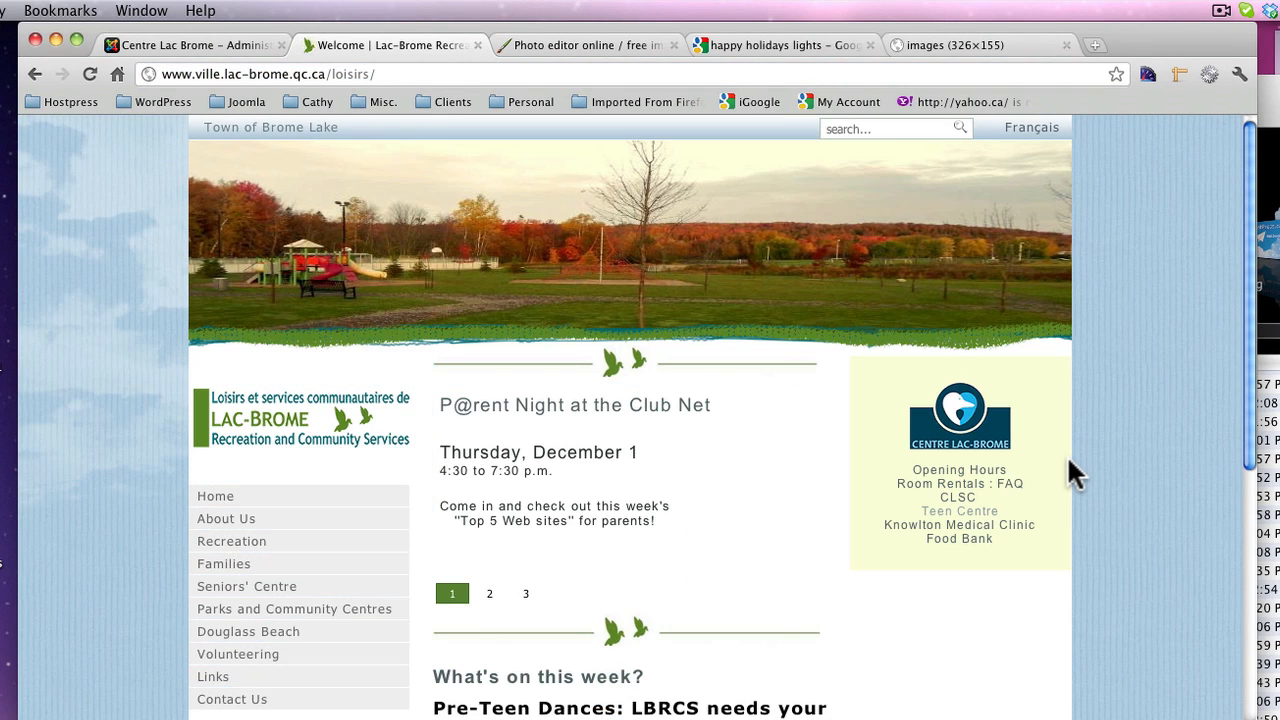
scroll(1068, 462, down, 5)
scroll(1068, 462, up, 2)
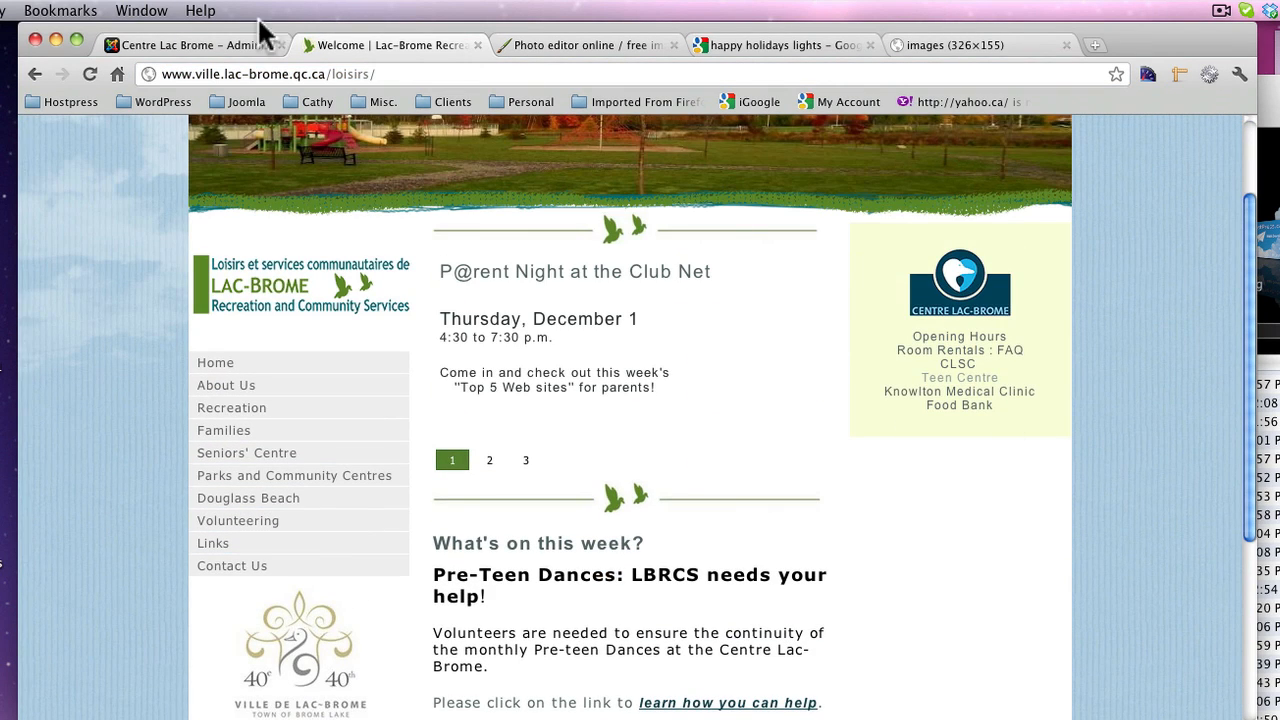
click(189, 46)
scroll(347, 571, down, 2)
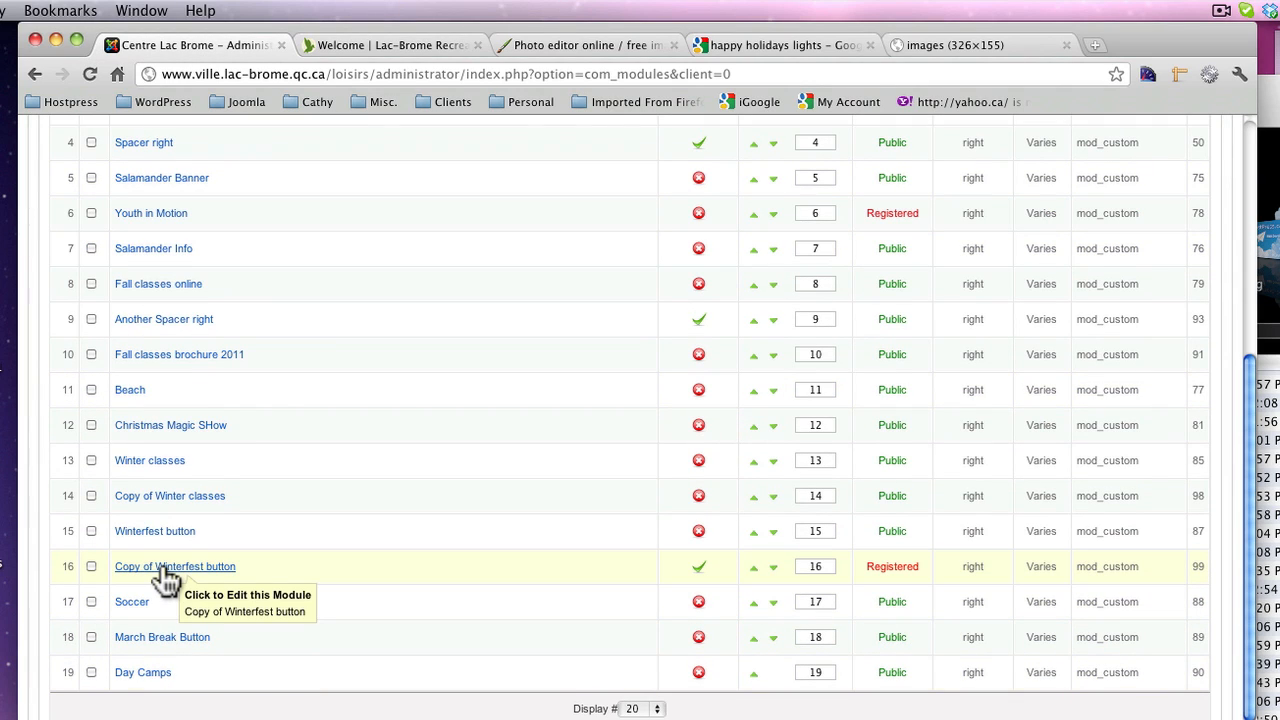
- Open the public site's login page and log in with the prefilled account credentials
click(433, 42)
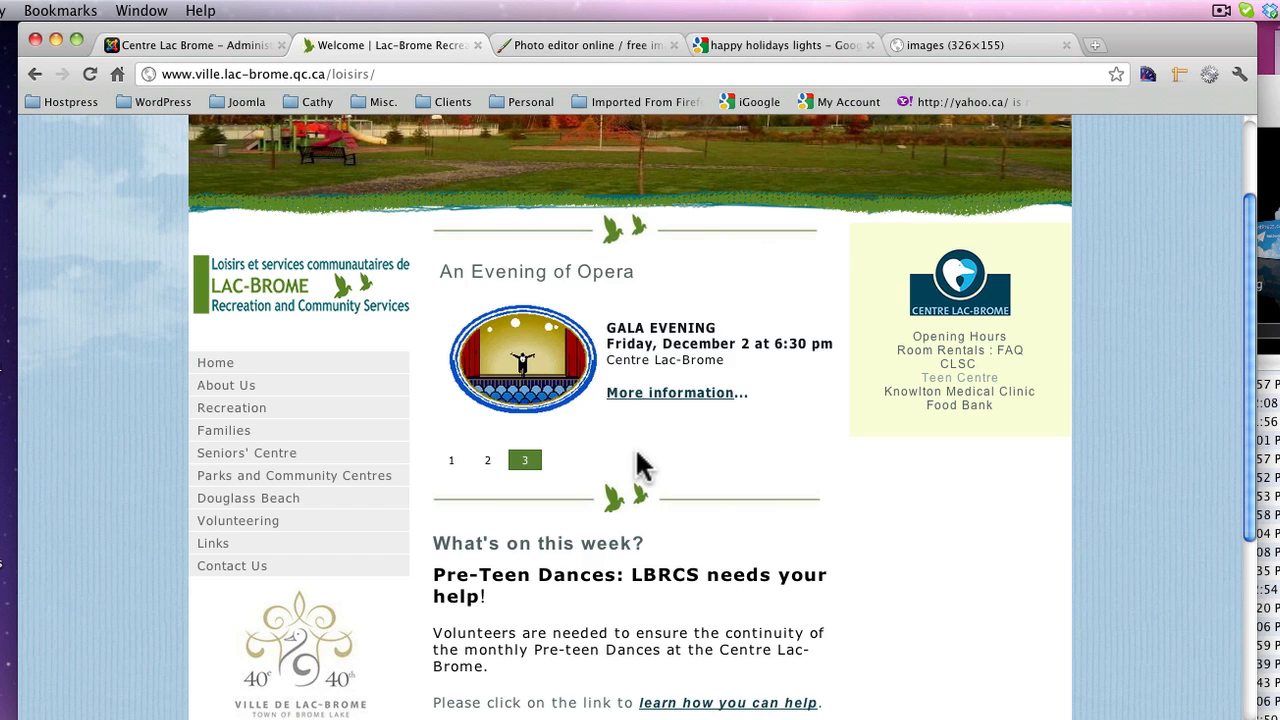
scroll(643, 400, down, 3)
click(742, 681)
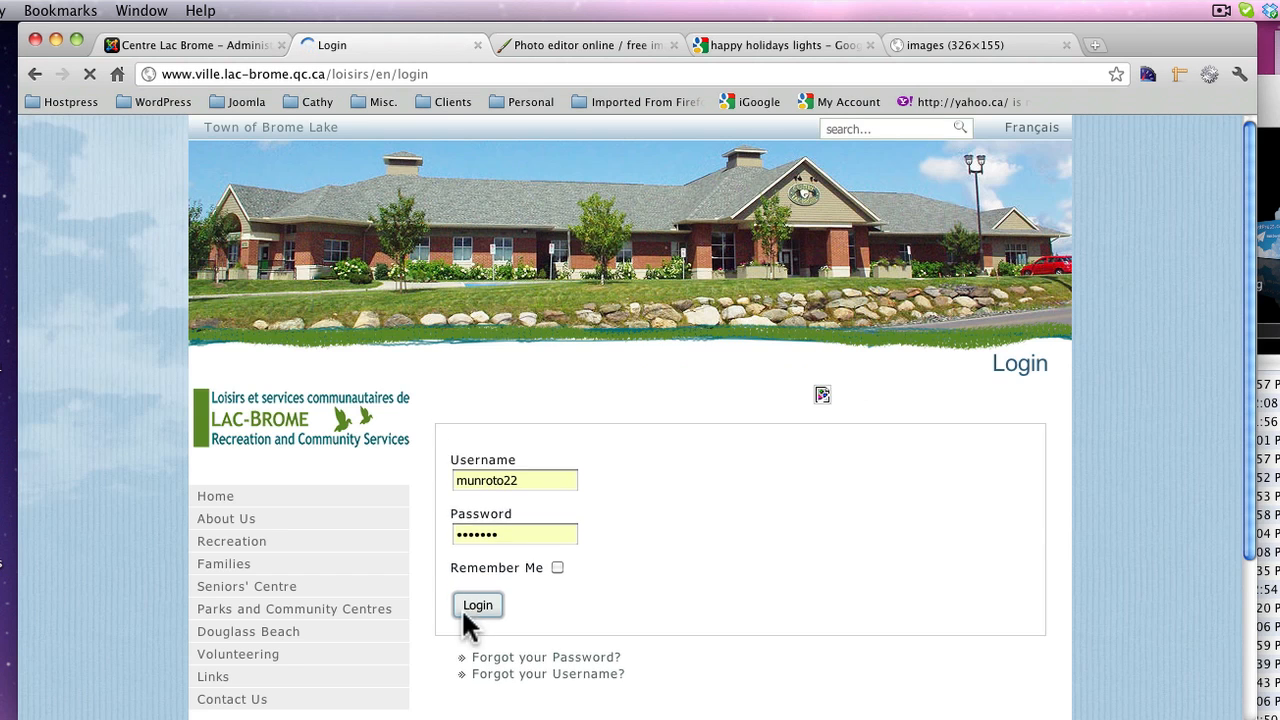
click(477, 606)
click(472, 606)
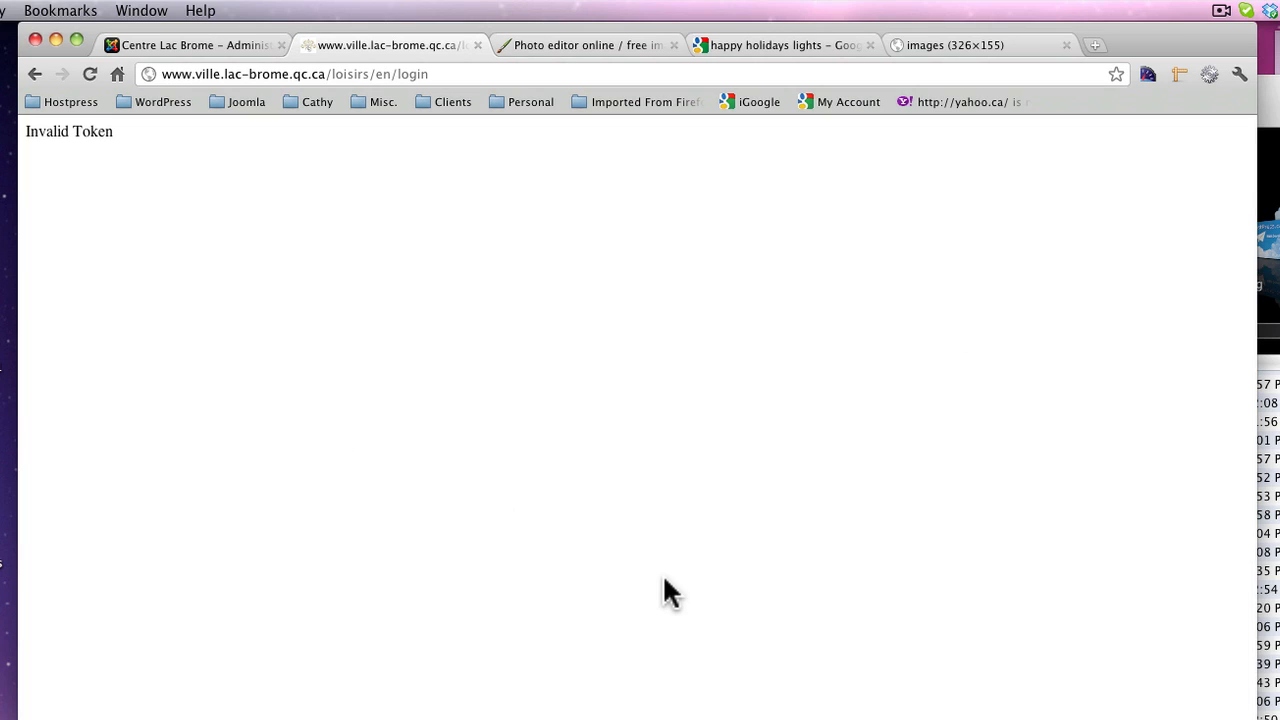
click(33, 74)
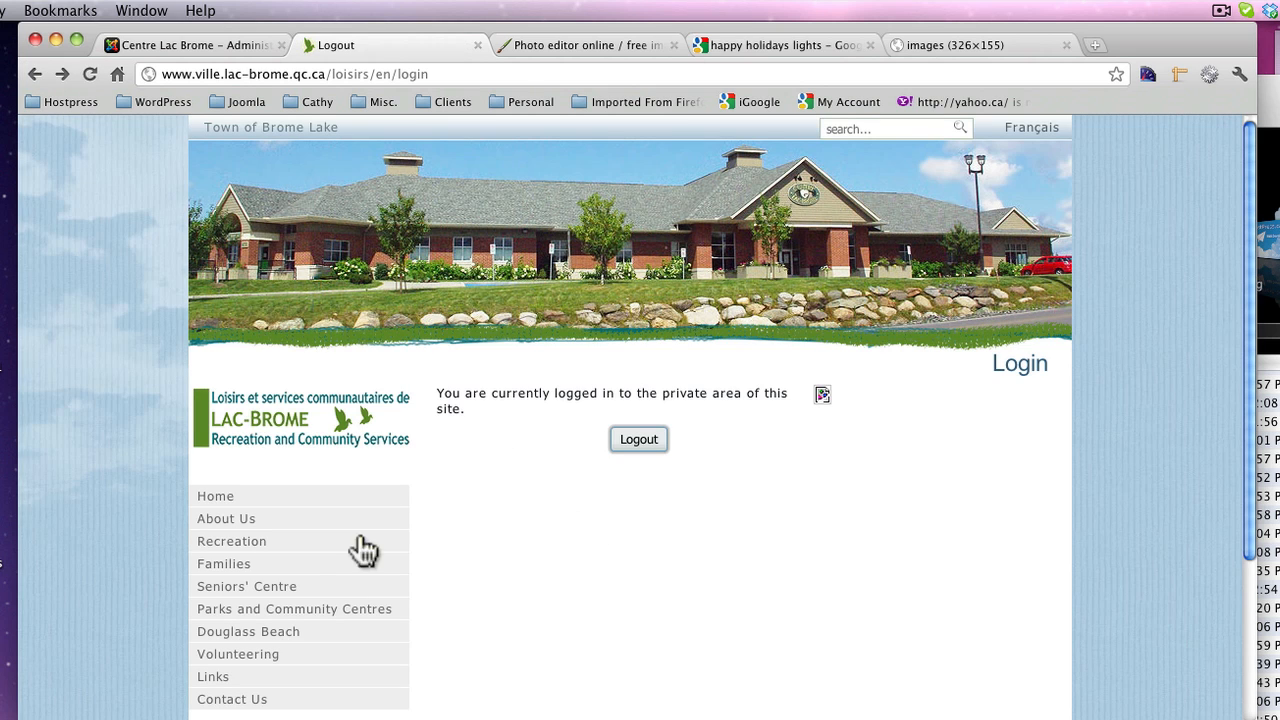
- Open the home page as a logged-in member and examine the snowman image in its right sidebar
click(225, 496)
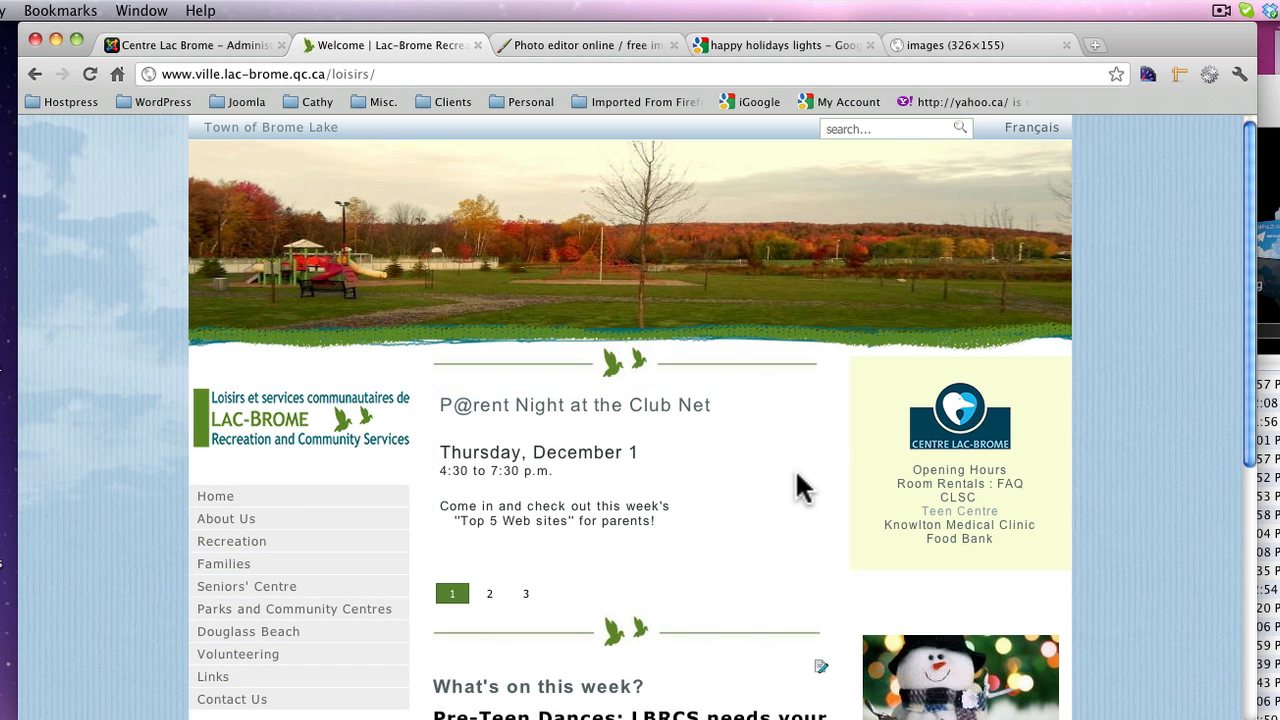
scroll(800, 530, down, 5)
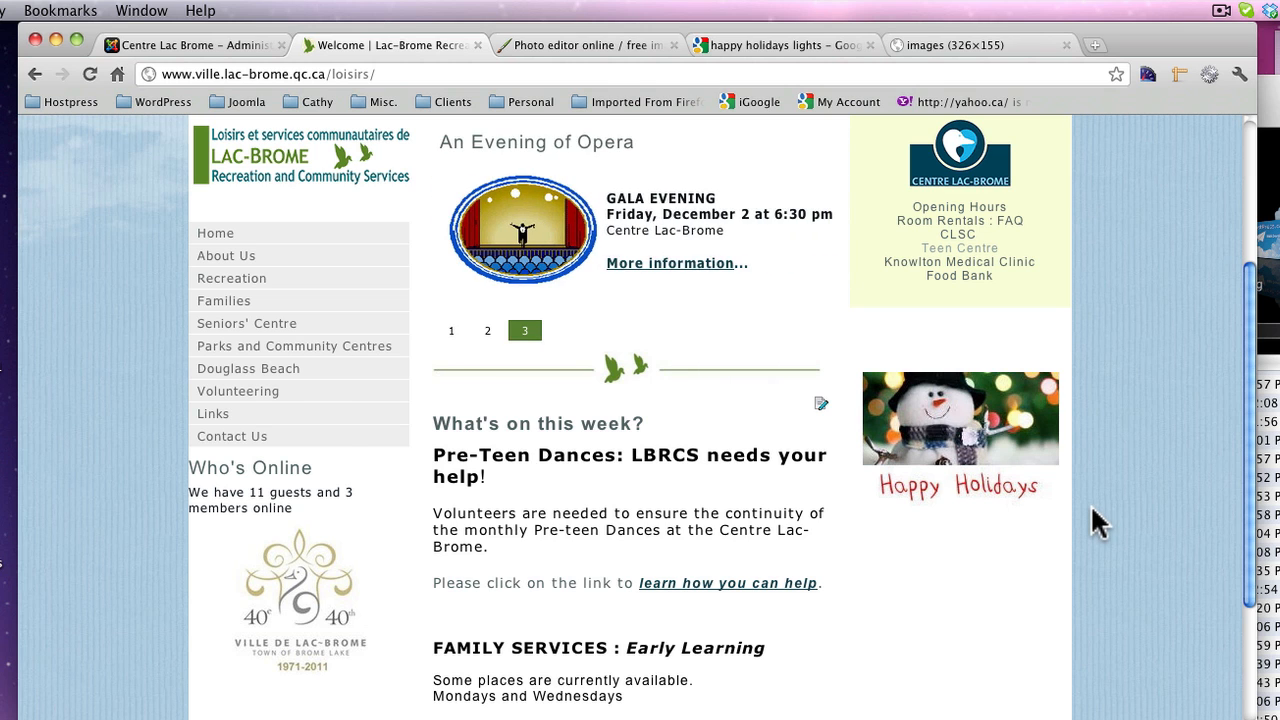
scroll(1097, 522, up, 5)
scroll(1097, 522, down, 8)
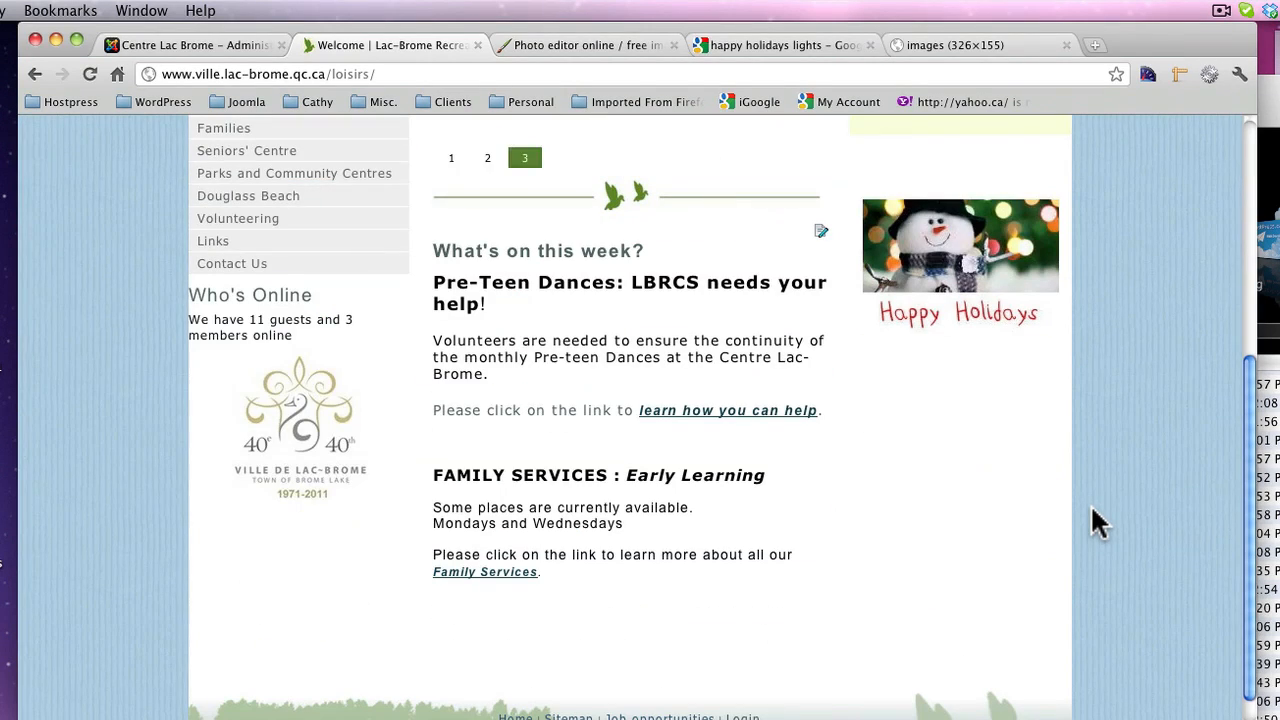